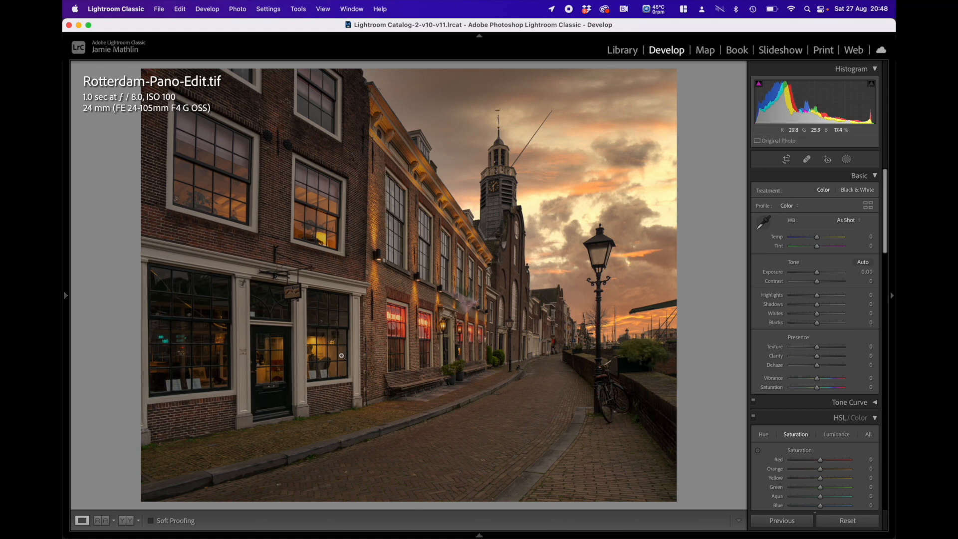
# Step: Try the Auto Upright perspective correction on the street photo
pyautogui.scroll(-2, 757, 331)
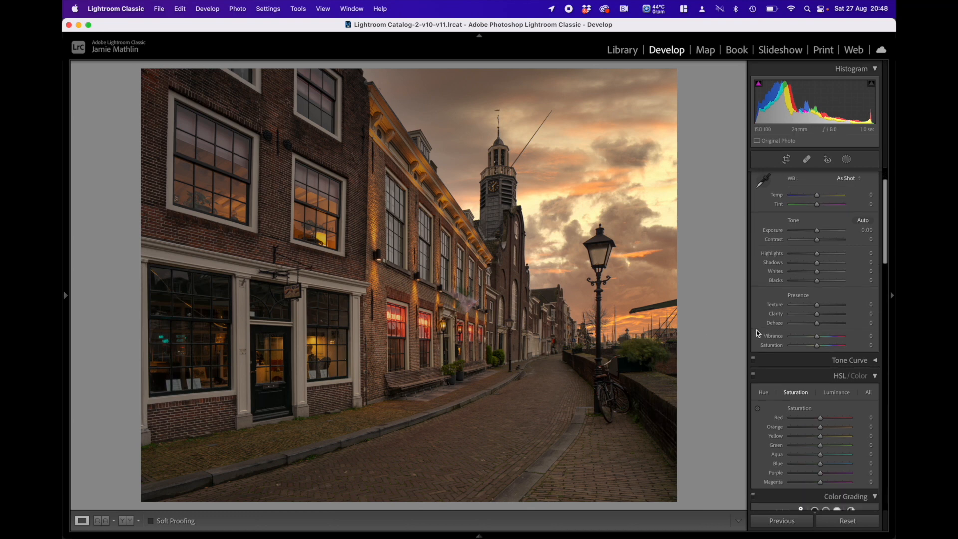
pyautogui.scroll(-20, 757, 330)
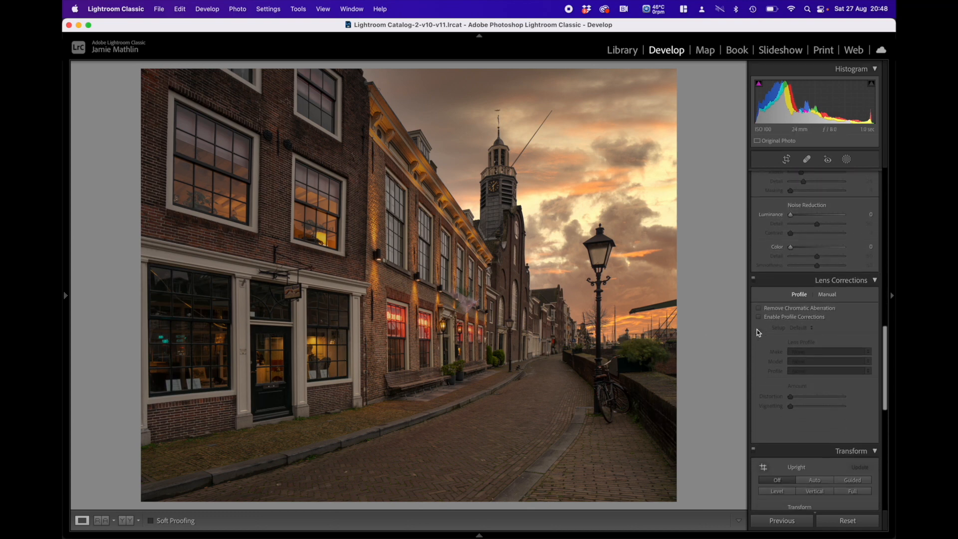
pyautogui.scroll(-8, 757, 331)
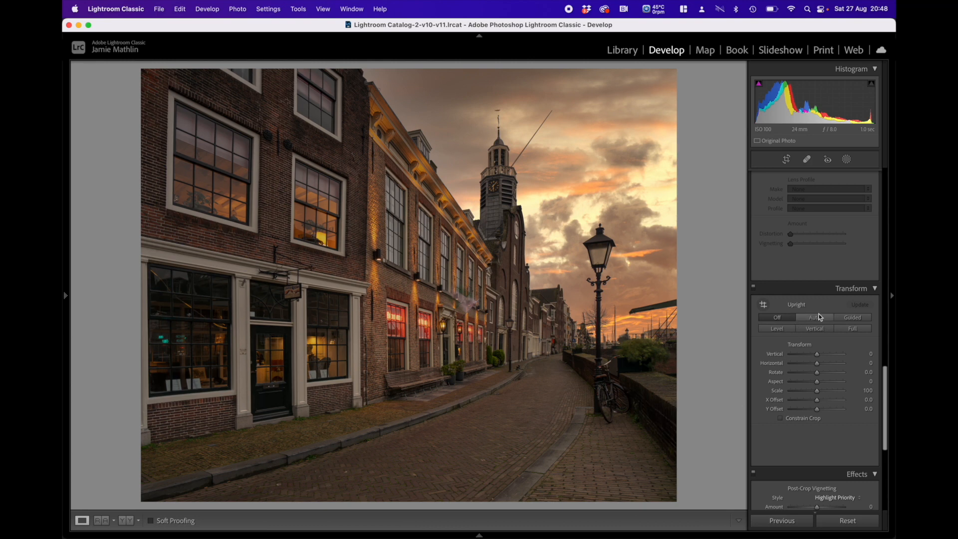
pyautogui.click(814, 318)
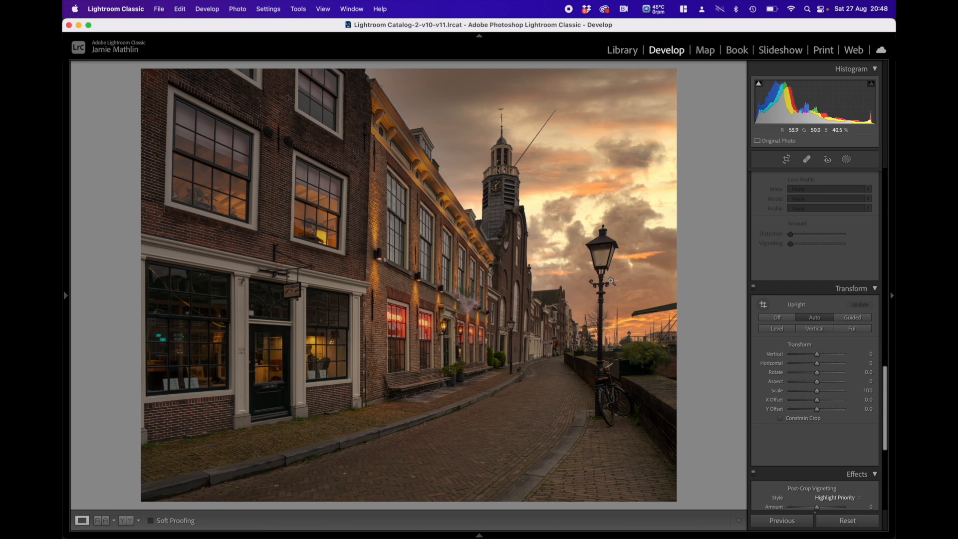
# Step: Use Guided Upright with vertical guides along the lamp post, the edge between the two brick buildings and the pillar beside the shop door
pyautogui.click(845, 318)
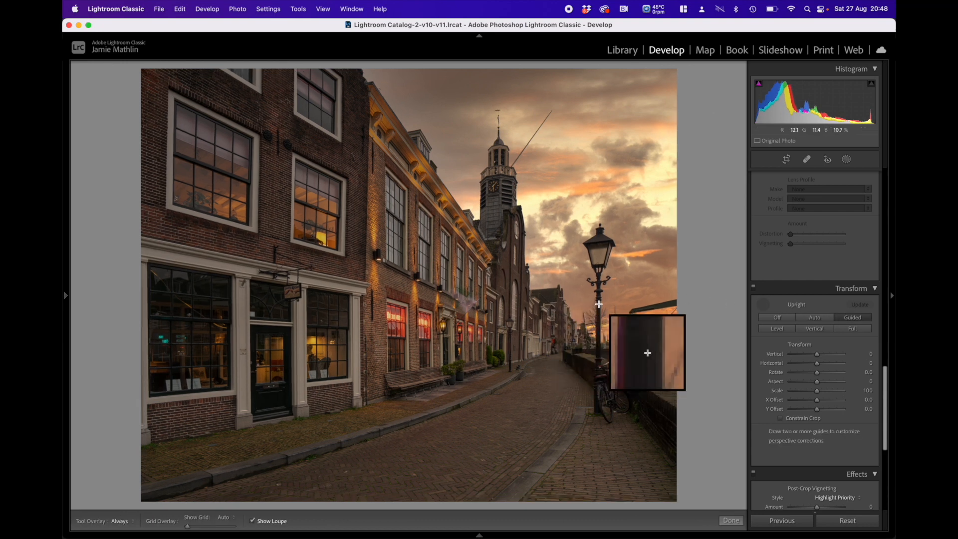
pyautogui.moveTo(599, 276); pyautogui.dragTo(597, 410)
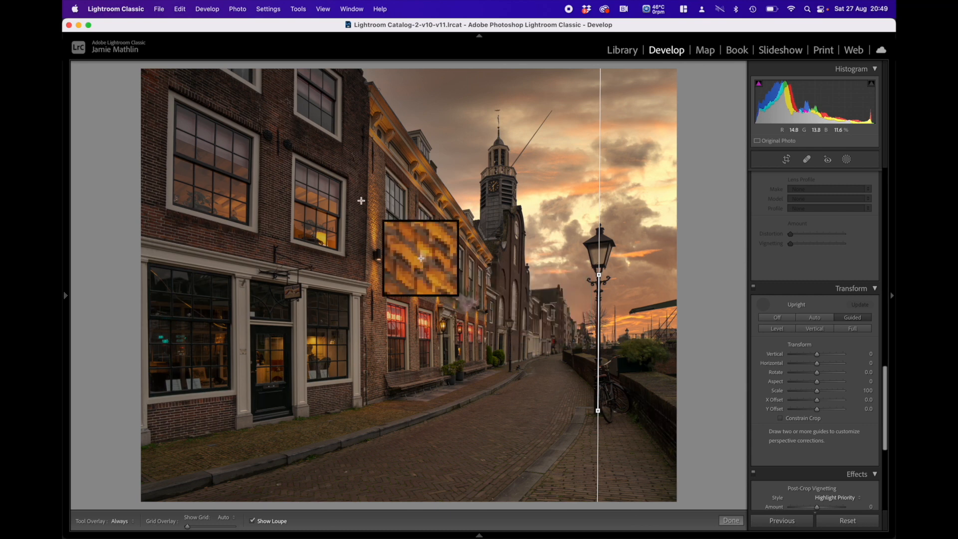
pyautogui.moveTo(368, 121); pyautogui.dragTo(366, 277)
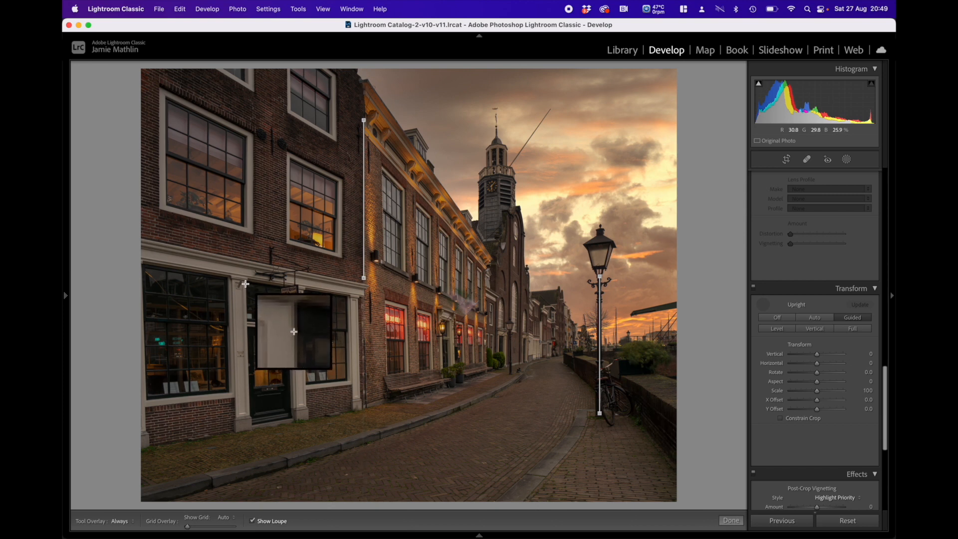
pyautogui.moveTo(245, 283); pyautogui.dragTo(251, 414)
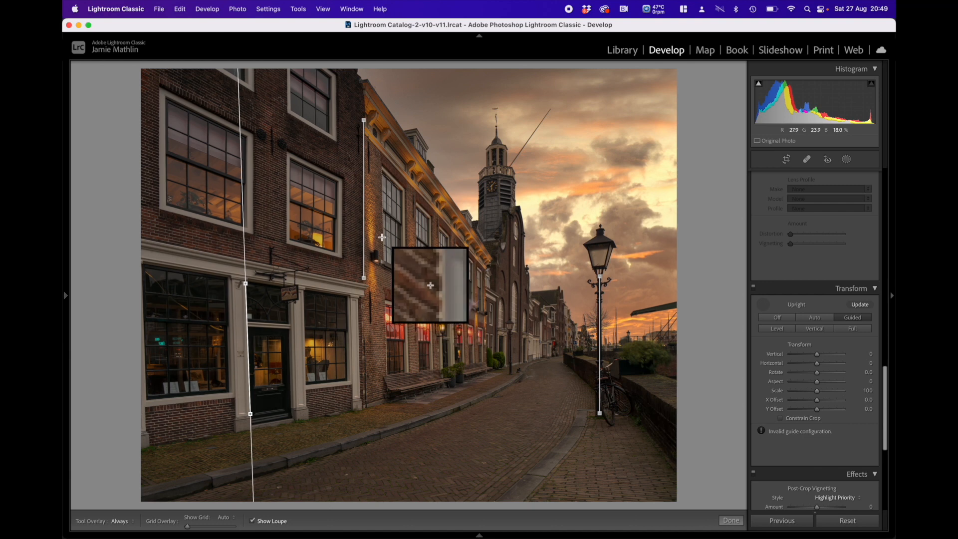
# Step: Delete the guide between the two buildings and finish the guided perspective correction
pyautogui.click(365, 239)
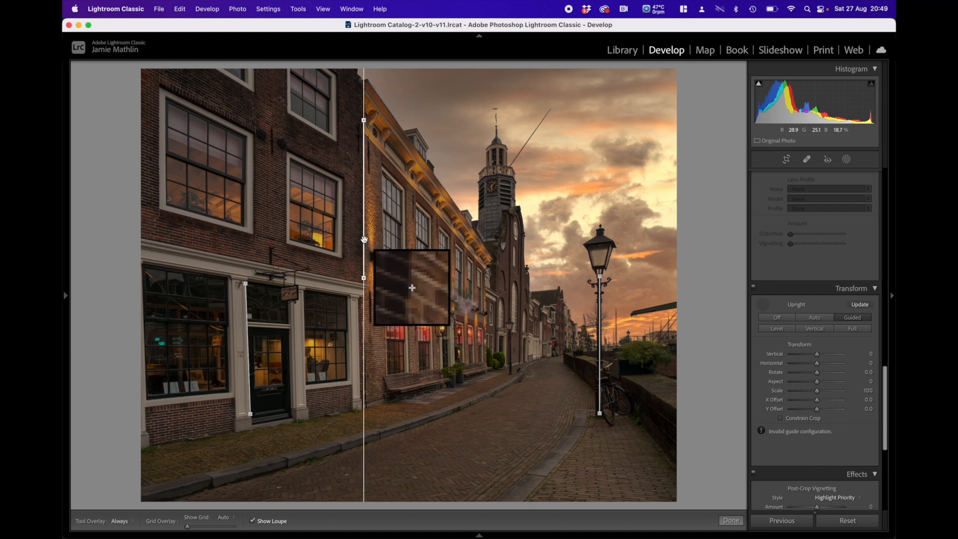
pyautogui.press('Delete')
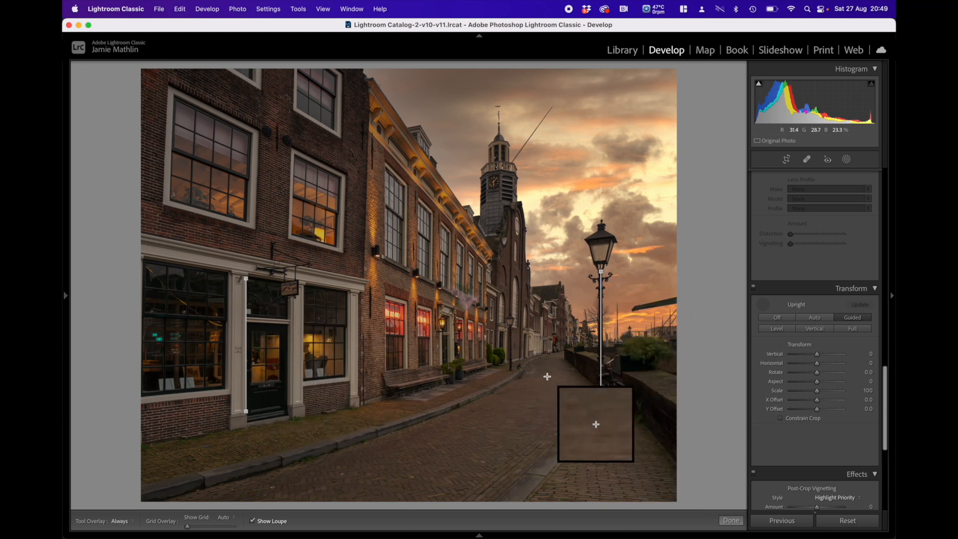
pyautogui.scroll(8, 785, 364)
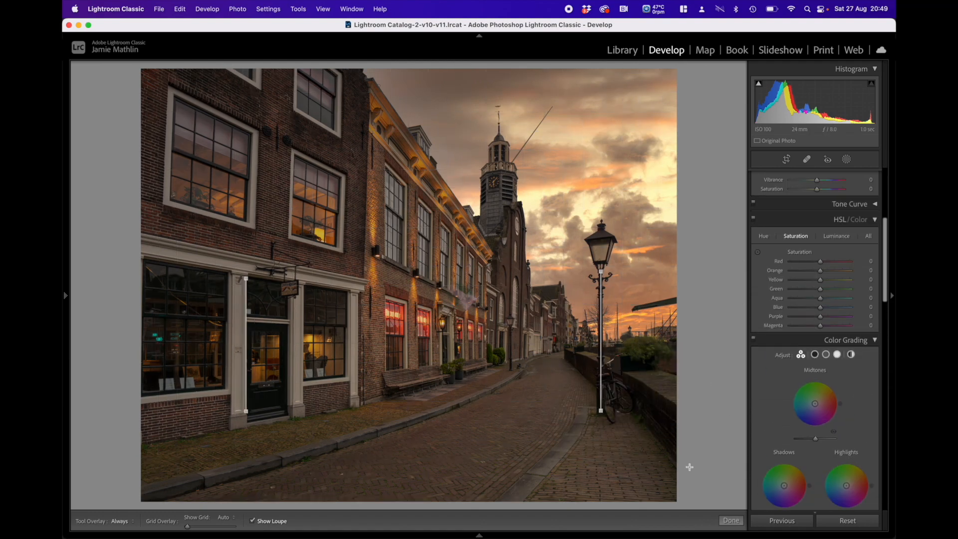
pyautogui.click(731, 521)
# Step: Crop a narrow strip off the photo's top edge and a sliver off its right edge
pyautogui.scroll(5, 813, 400)
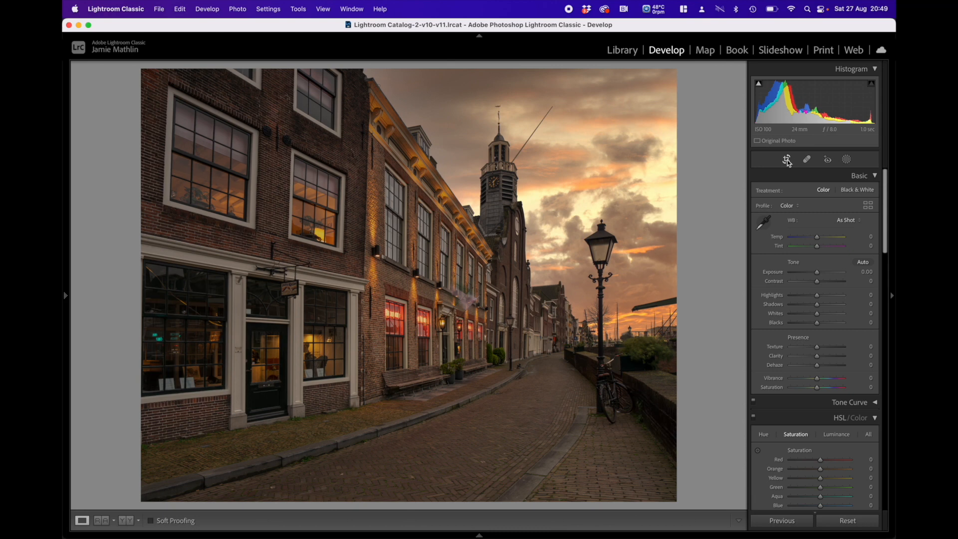
pyautogui.click(787, 160)
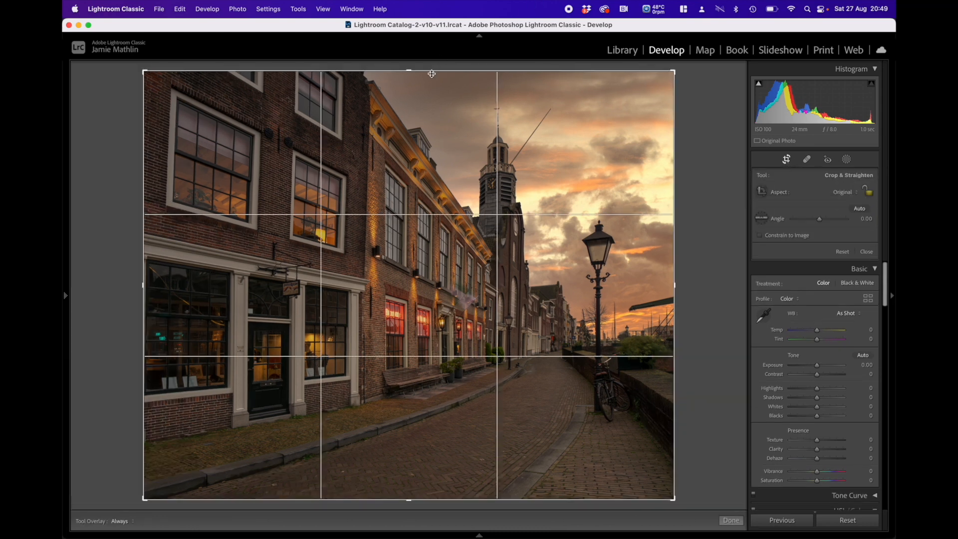
pyautogui.moveTo(409, 71); pyautogui.dragTo(409, 79)
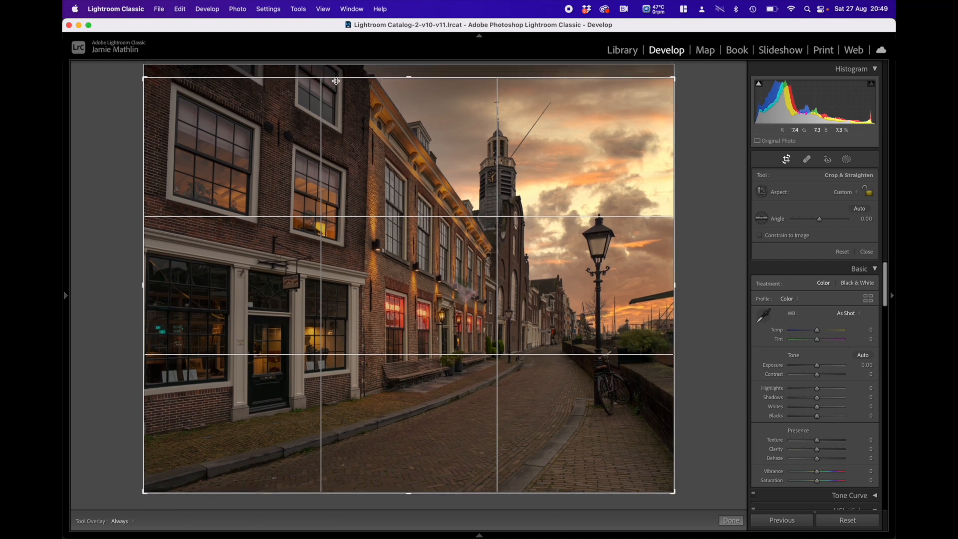
pyautogui.moveTo(677, 282); pyautogui.dragTo(673, 287)
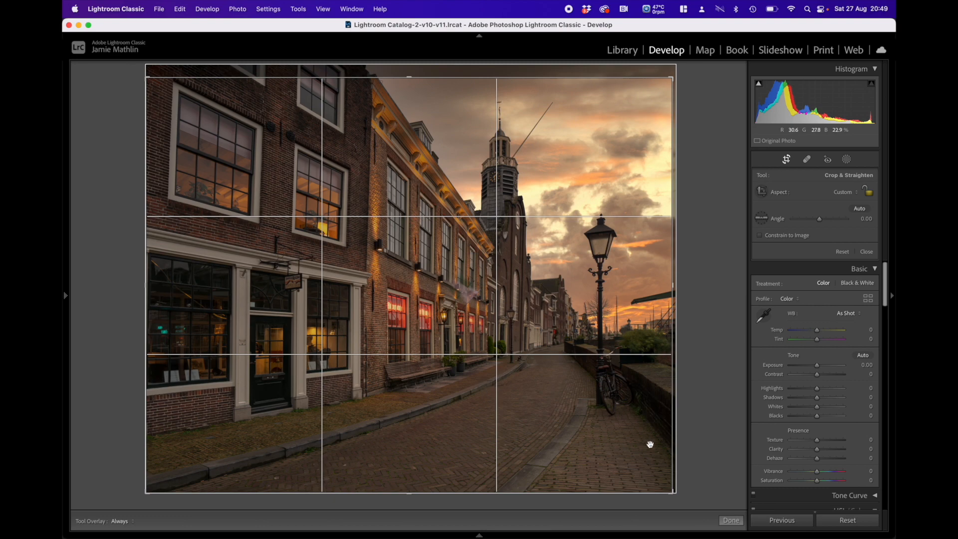
pyautogui.click(731, 520)
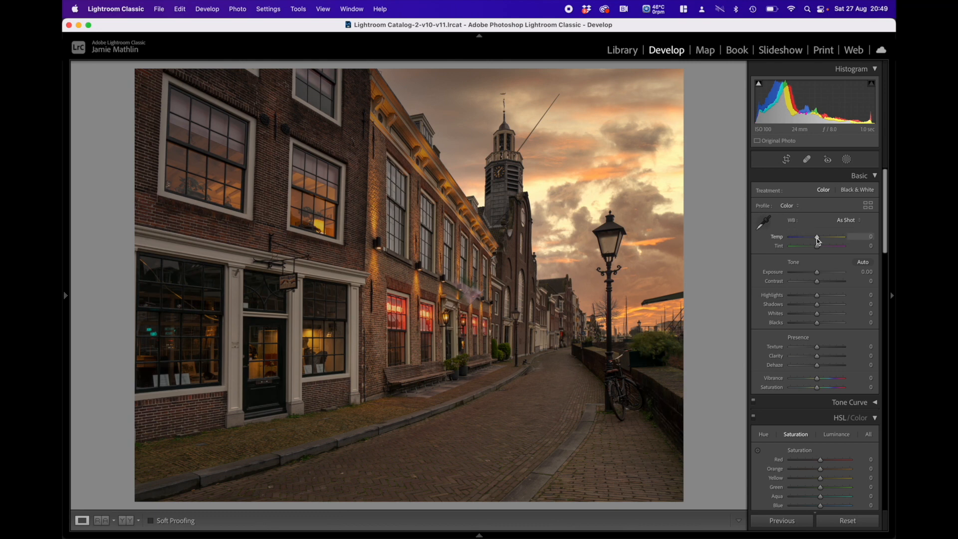
# Step: Set Temp to -3, Tint to +1, Highlights to -65, Shadows to +45, Whites to +36 and Blacks to +2
pyautogui.moveTo(818, 241); pyautogui.dragTo(818, 241)
pyautogui.moveTo(816, 295); pyautogui.dragTo(831, 309)
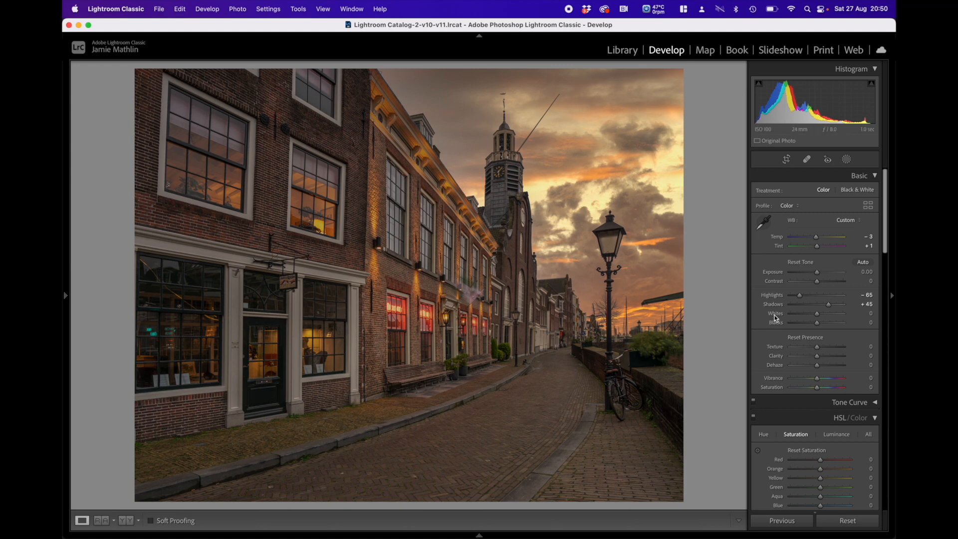
pyautogui.keyDown('alt'); pyautogui.click(818, 315); pyautogui.keyUp('alt')
pyautogui.moveTo(820, 317); pyautogui.dragTo(829, 320)
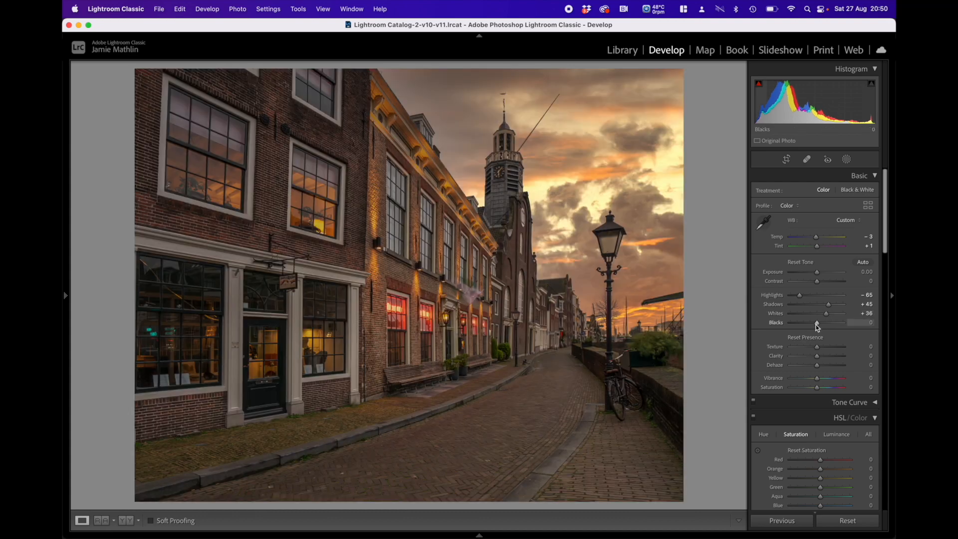
pyautogui.moveTo(817, 327); pyautogui.dragTo(818, 330)
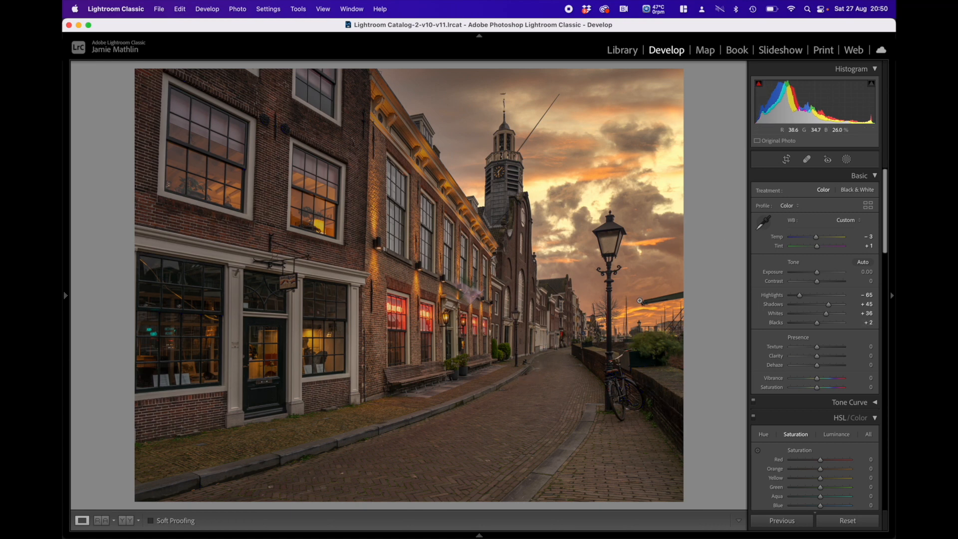
# Step: Add a radial gradient mask around the street lamp's head and set its exposure to 2.50
pyautogui.click(846, 160)
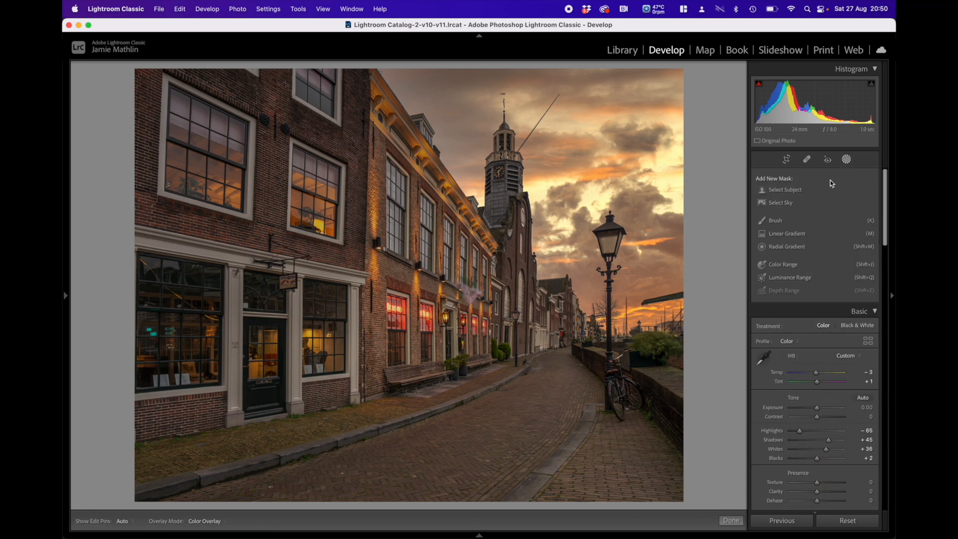
pyautogui.click(787, 247)
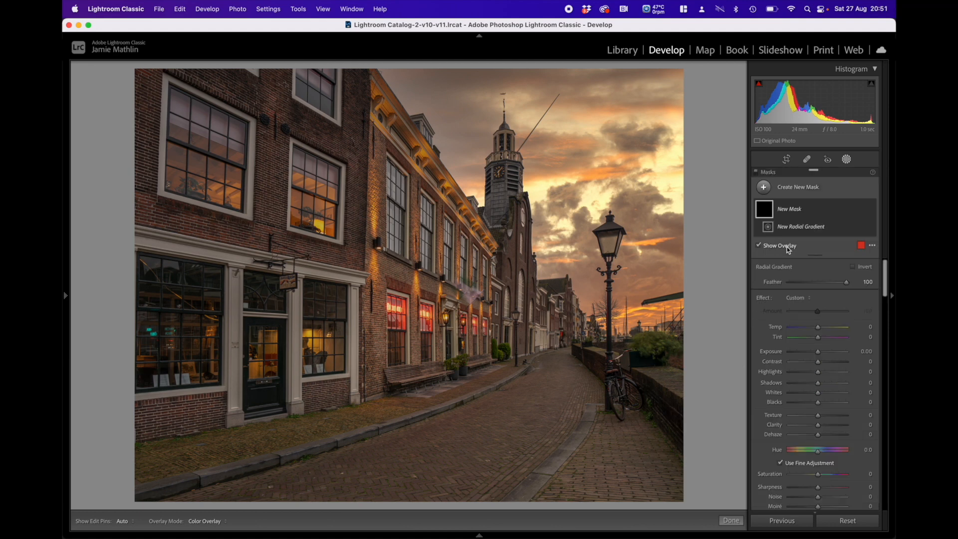
pyautogui.moveTo(599, 216); pyautogui.dragTo(618, 252)
pyautogui.moveTo(598, 216); pyautogui.dragTo(632, 238)
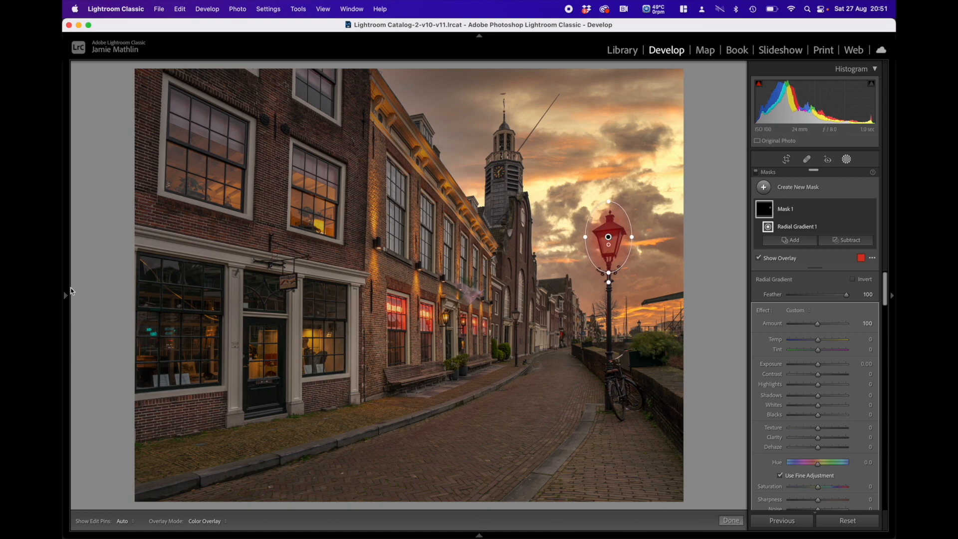
pyautogui.moveTo(65, 296)
pyautogui.moveTo(818, 368); pyautogui.dragTo(835, 368)
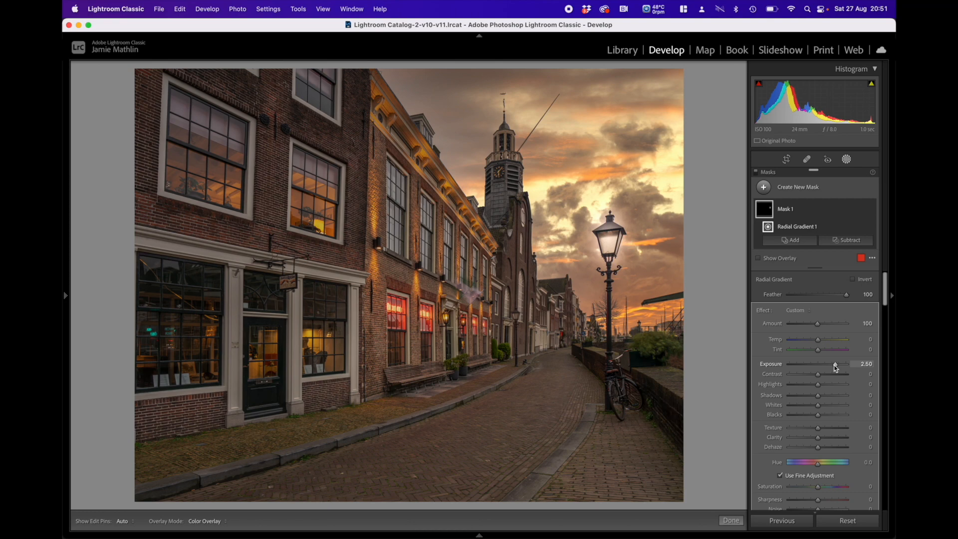
# Step: Add a subtracting brush to the lamp mask with size 8, feather 0 and flow 100
pyautogui.moveTo(66, 295)
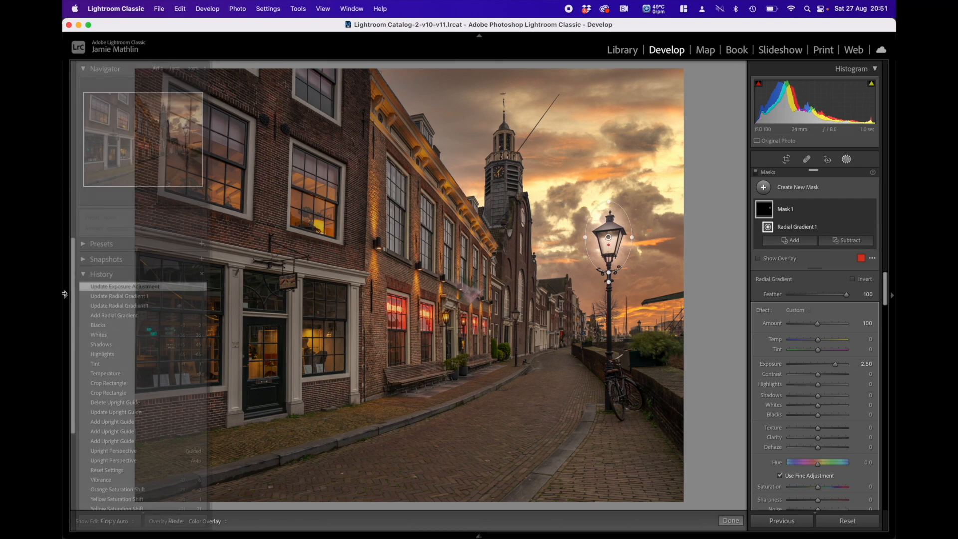
pyautogui.click(175, 69)
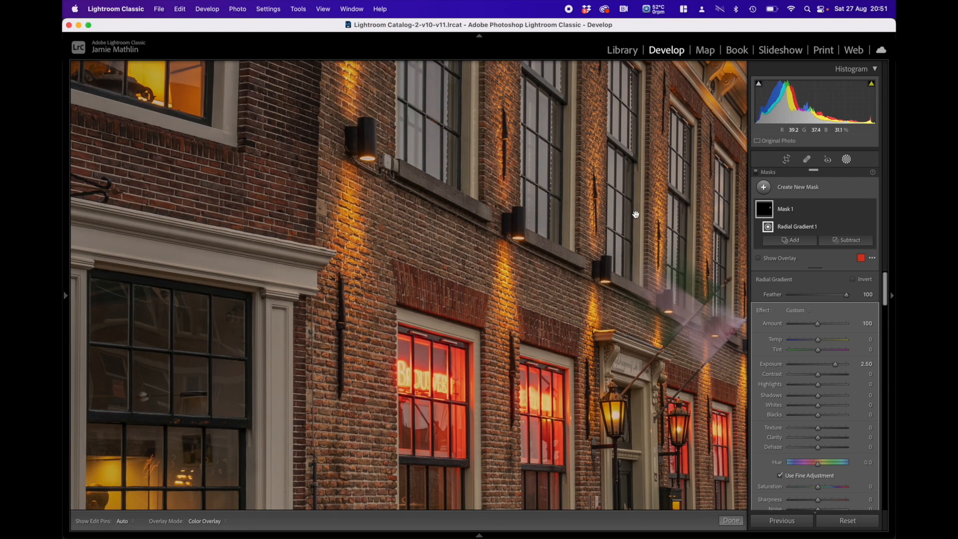
pyautogui.moveTo(646, 211); pyautogui.dragTo(431, 199)
pyautogui.moveTo(586, 196); pyautogui.dragTo(370, 196)
pyautogui.moveTo(633, 183); pyautogui.dragTo(432, 331)
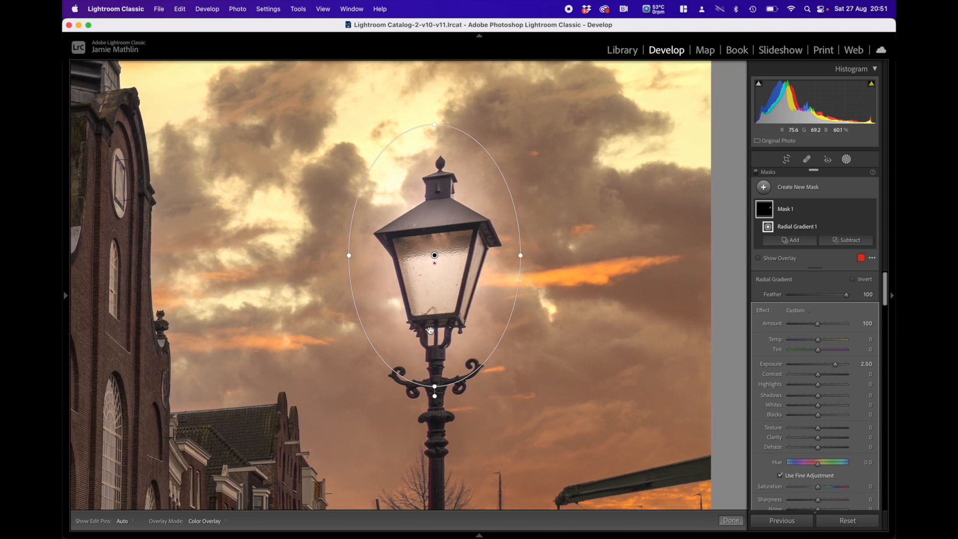
pyautogui.click(841, 242)
pyautogui.click(829, 296)
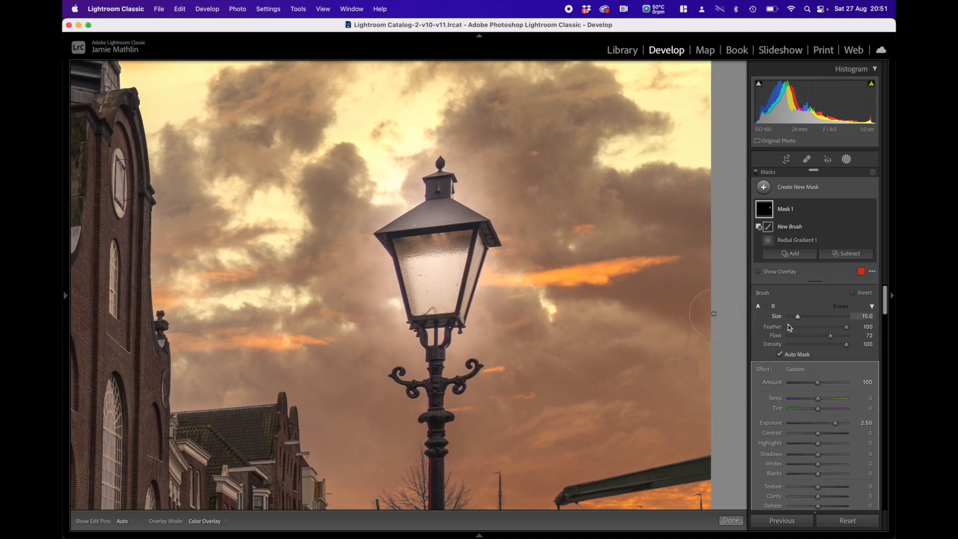
pyautogui.doubleClick(846, 328)
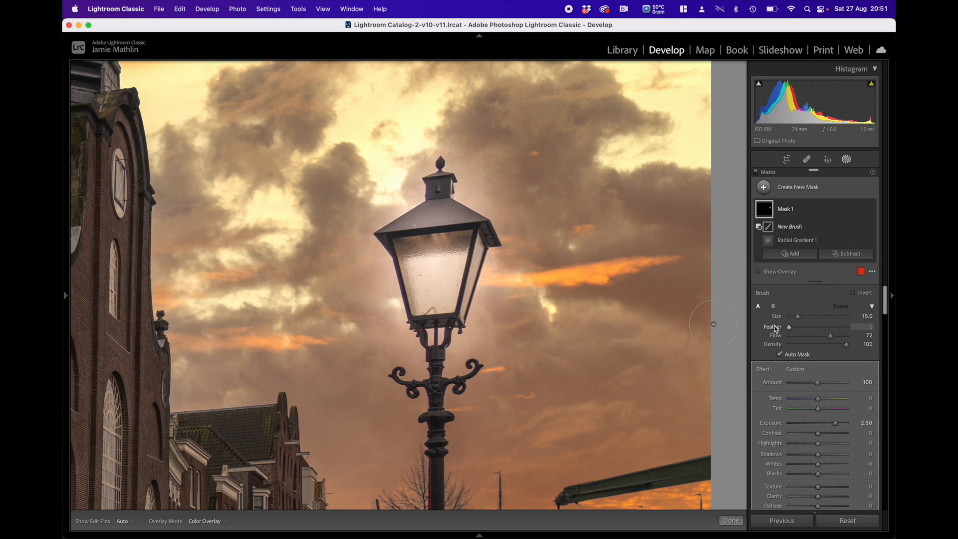
pyautogui.doubleClick(833, 338)
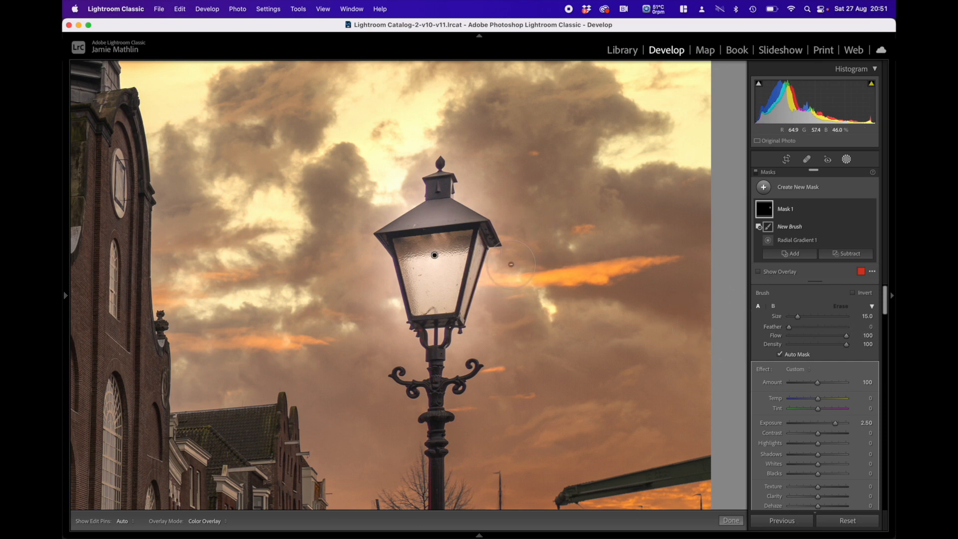
pyautogui.scroll(-5, 512, 267)
# Step: Subtract the glow from the lamp mask along both outer sides of the lantern and at its roof edges
pyautogui.click(498, 254)
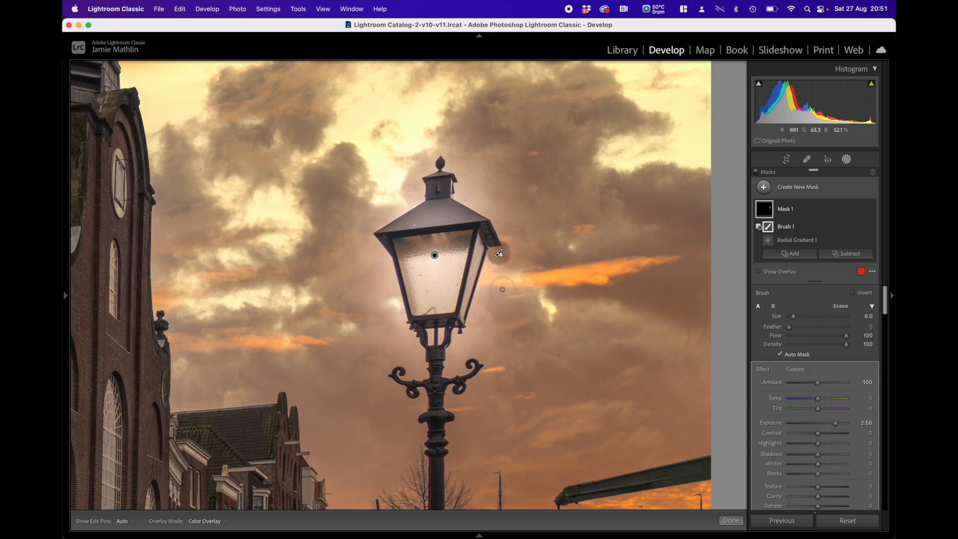
pyautogui.keyDown('shift'); pyautogui.click(474, 331); pyautogui.keyUp('shift')
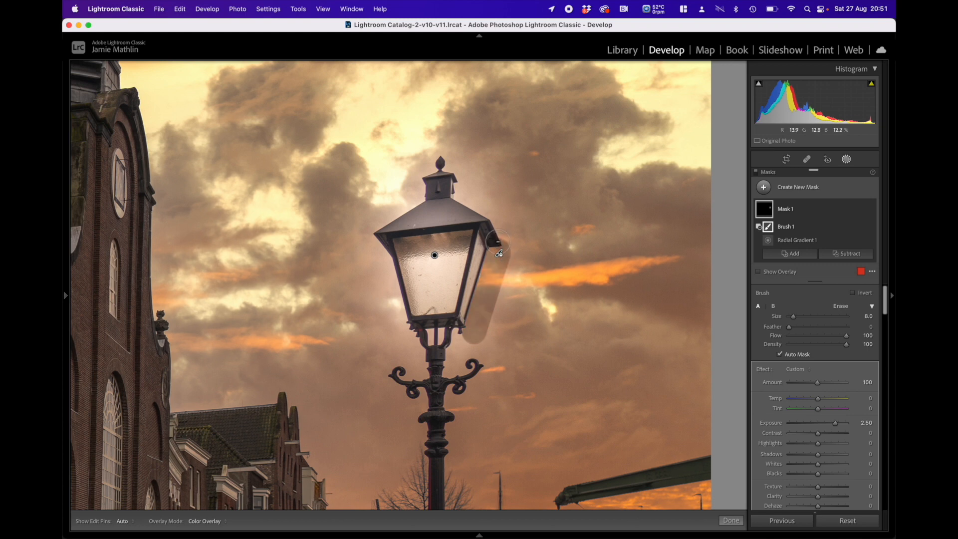
pyautogui.click(477, 214)
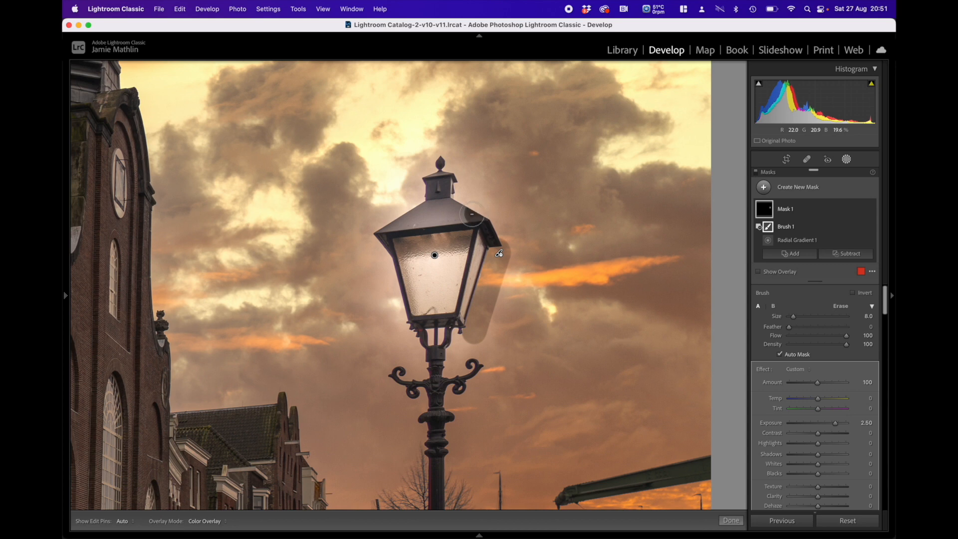
pyautogui.click(383, 225)
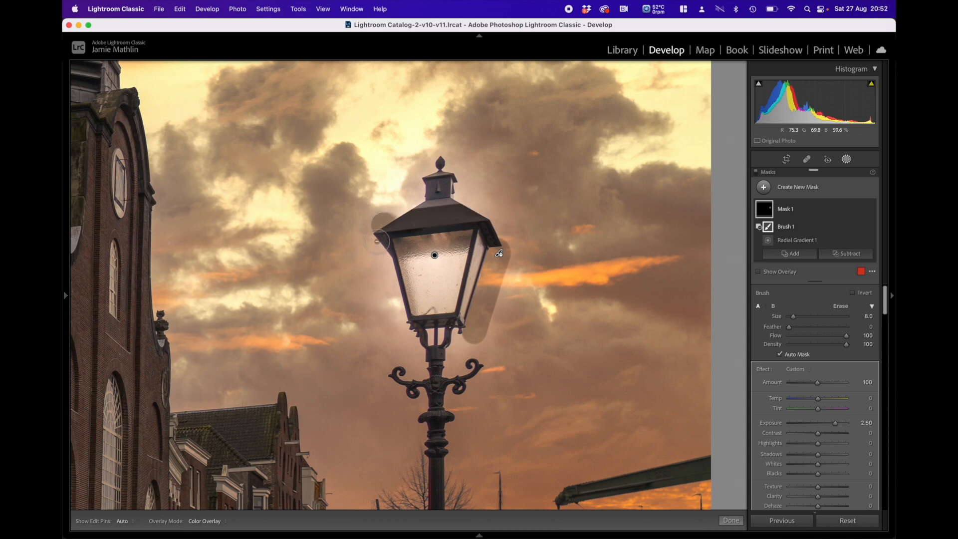
pyautogui.click(377, 242)
pyautogui.keyDown('shift'); pyautogui.click(398, 323); pyautogui.keyUp('shift')
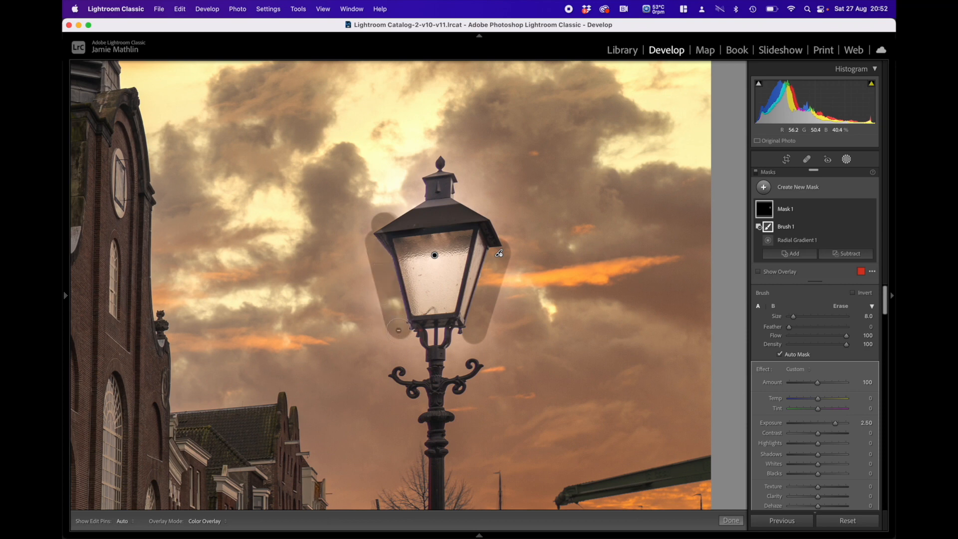
# Step: Subtract the remaining glow below the lantern and above its roof, enlarging the brush to 24 for the surrounding sky
pyautogui.press('h')
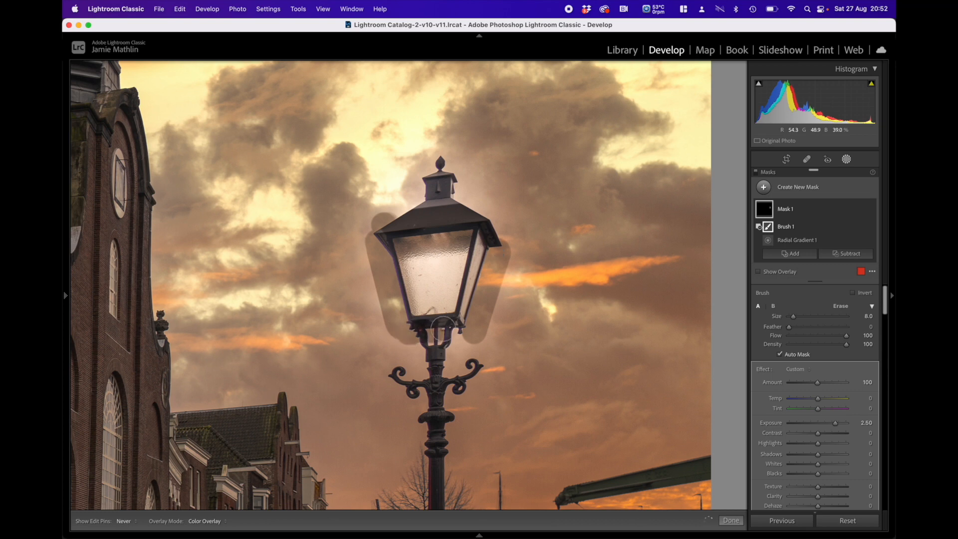
pyautogui.moveTo(456, 335)
pyautogui.mouseDown()
pyautogui.moveTo(407, 341)
pyautogui.moveTo(425, 331)
pyautogui.mouseUp()
pyautogui.moveTo(391, 216); pyautogui.dragTo(417, 210)
pyautogui.scroll(8, 416, 202)
pyautogui.moveTo(395, 178)
pyautogui.mouseDown()
pyautogui.moveTo(489, 173)
pyautogui.moveTo(509, 184)
pyautogui.moveTo(531, 223)
pyautogui.moveTo(533, 257)
pyautogui.moveTo(495, 365)
pyautogui.moveTo(382, 377)
pyautogui.moveTo(336, 230)
pyautogui.moveTo(347, 197)
pyautogui.moveTo(397, 165)
pyautogui.mouseUp()
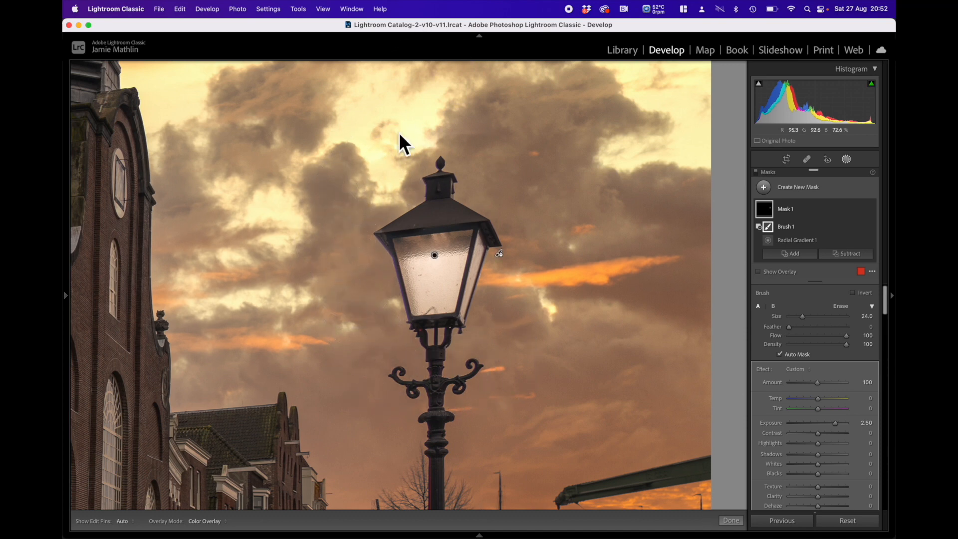
# Step: Touch up the subtracted edges around the lantern's top with the brush at size 3, hiding the edit pins while checking
pyautogui.moveTo(765, 213)
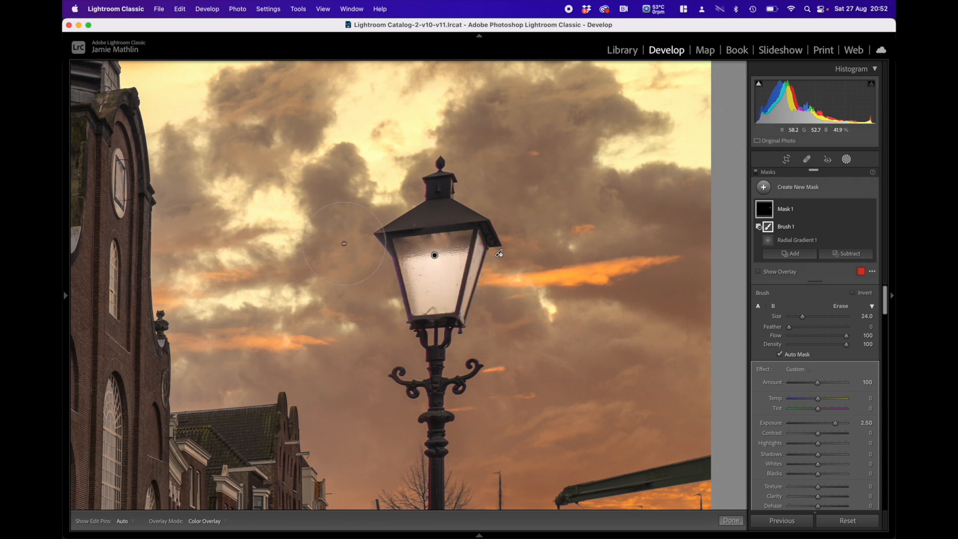
pyautogui.press('h')
pyautogui.press('h')
pyautogui.scroll(-5, 333, 248)
pyautogui.scroll(-1, 346, 247)
pyautogui.press('h')
pyautogui.press('h')
pyautogui.press('h')
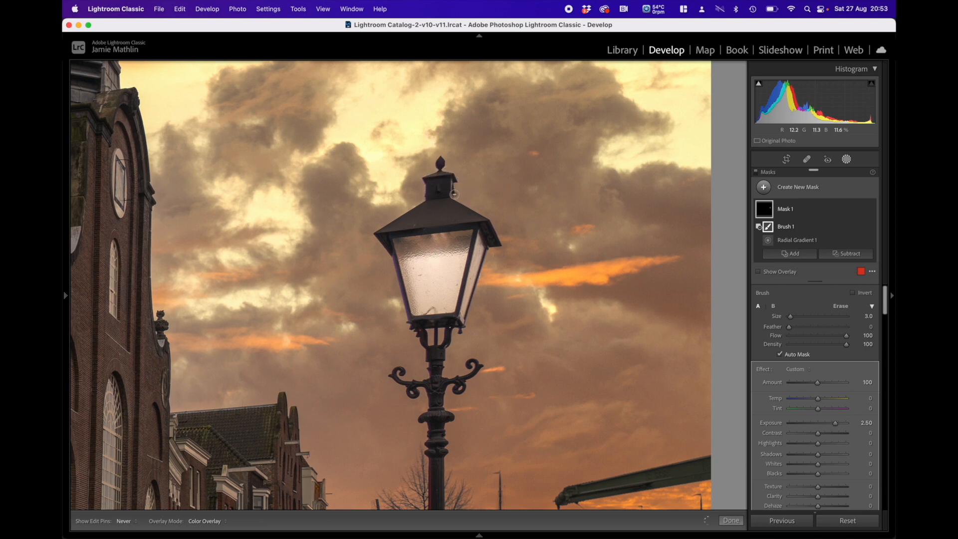
pyautogui.press('h')
pyautogui.scroll(5, 606, 378)
pyautogui.press('h')
pyautogui.scroll(1, 538, 365)
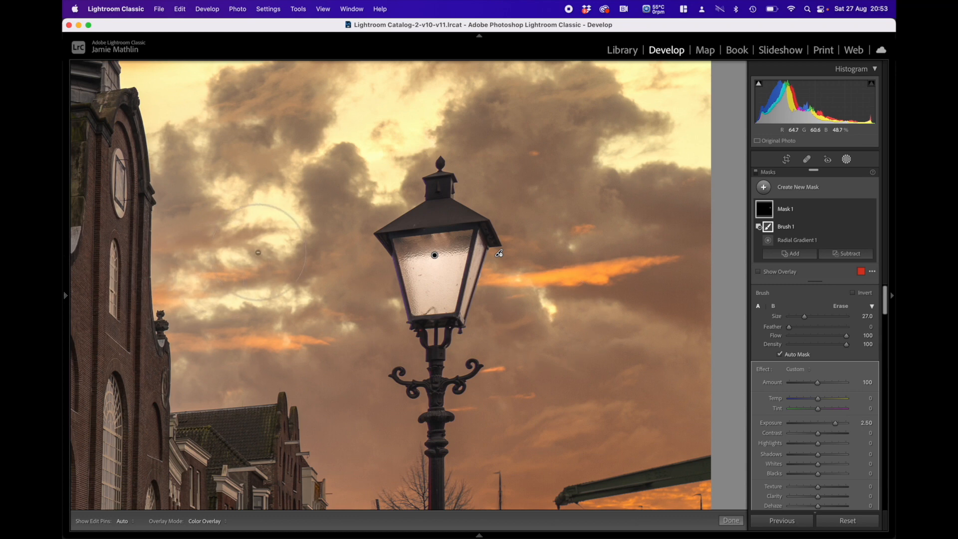
# Step: Duplicate Mask 1 and shrink the copy's radial gradient to a small narrow ellipse centred inside the lantern glass
pyautogui.rightClick(435, 257)
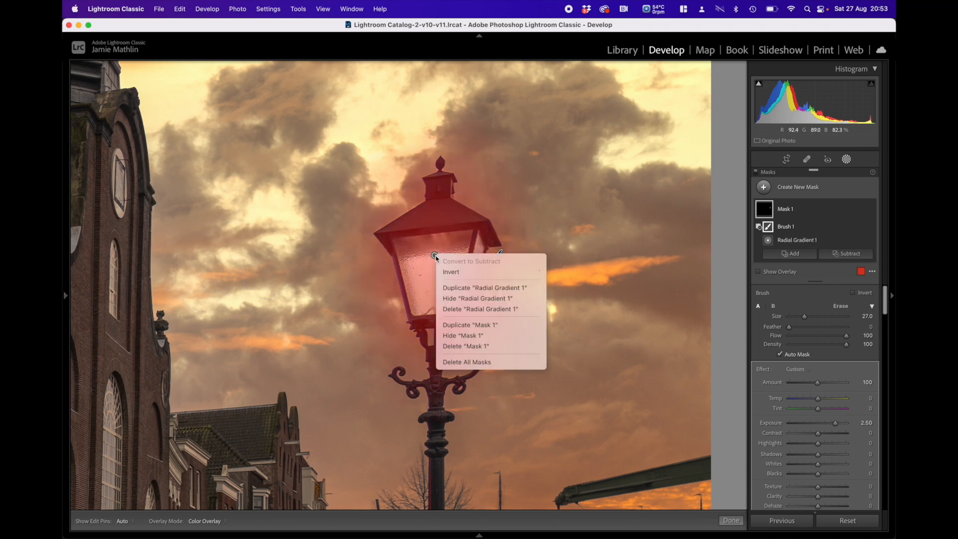
pyautogui.click(455, 328)
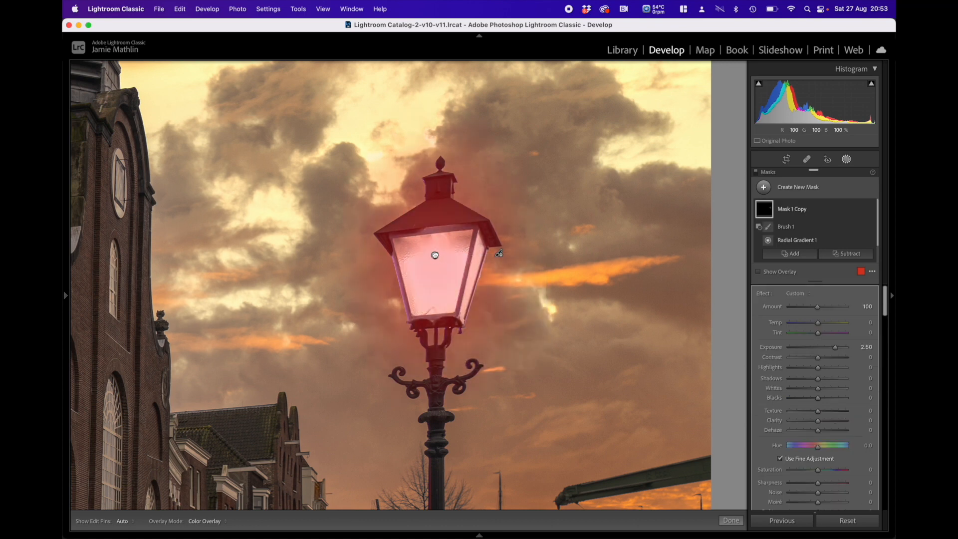
pyautogui.click(434, 255)
pyautogui.moveTo(522, 255); pyautogui.dragTo(447, 255)
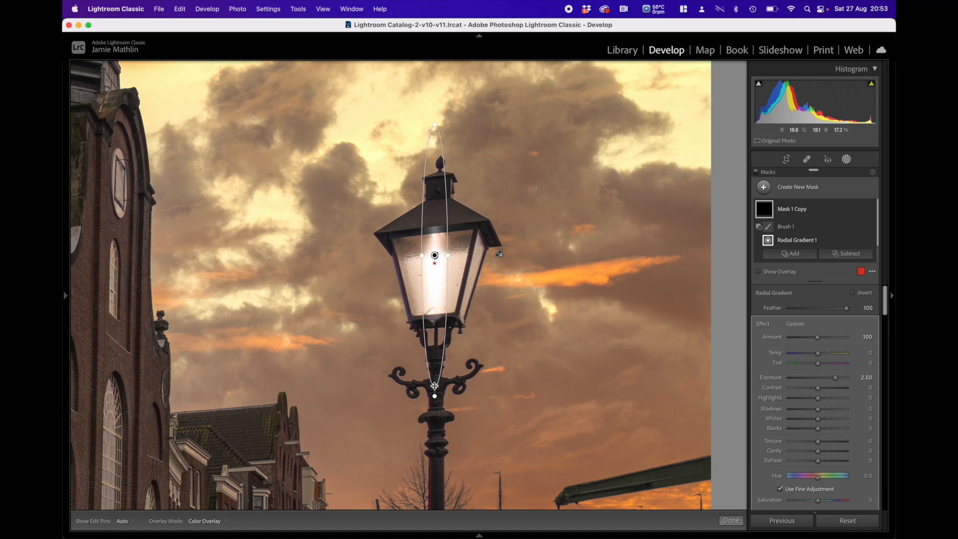
pyautogui.moveTo(434, 386); pyautogui.dragTo(434, 292)
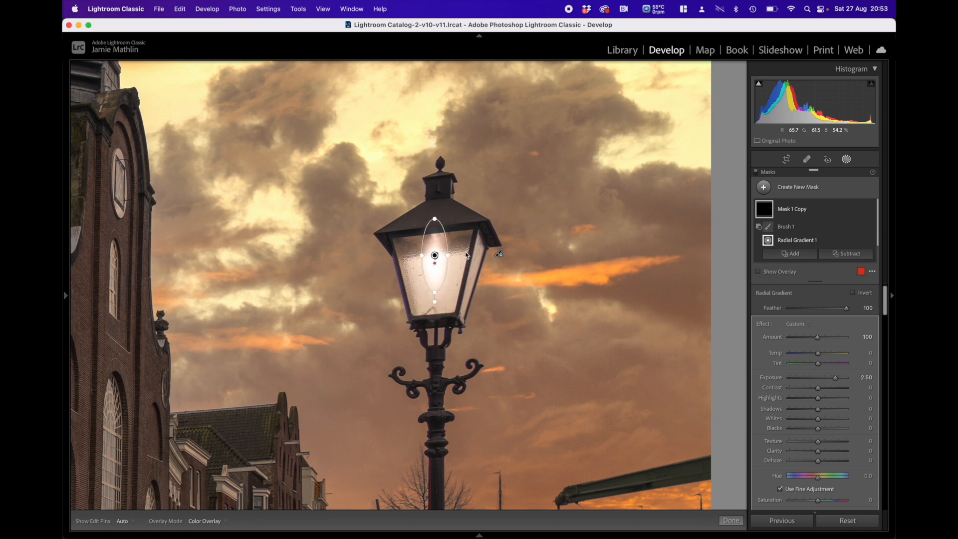
pyautogui.moveTo(434, 255); pyautogui.dragTo(436, 255)
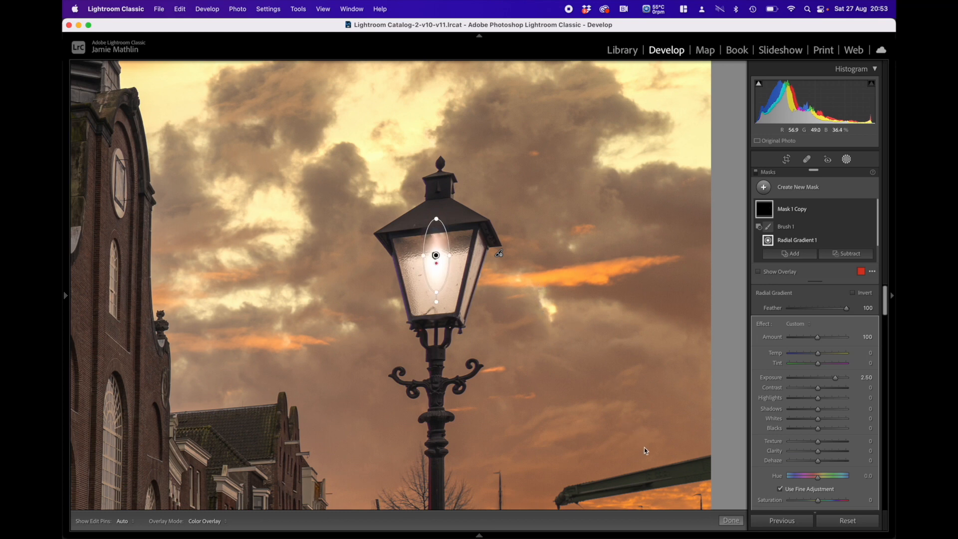
# Step: Finish masking, return to the full photo and set its overall exposure to -0.30
pyautogui.click(731, 520)
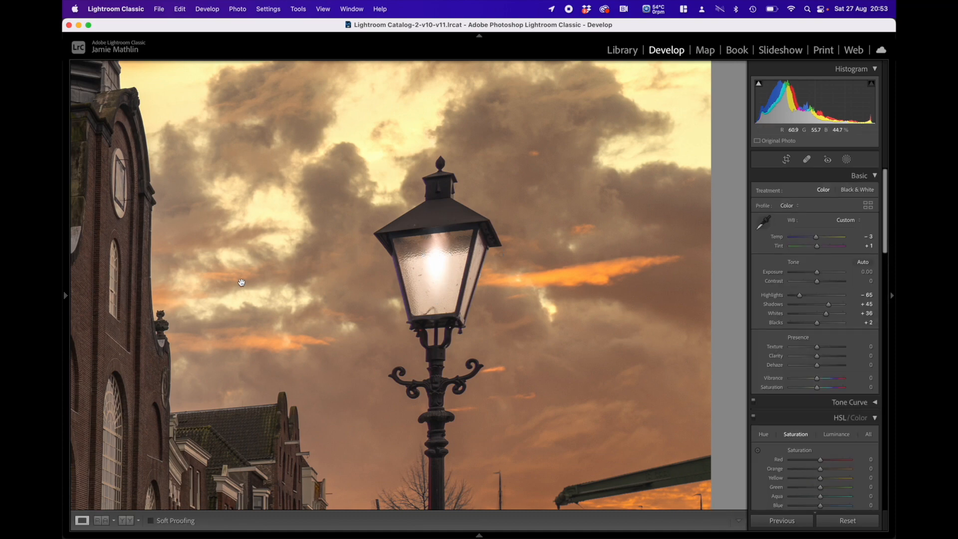
pyautogui.click(242, 283)
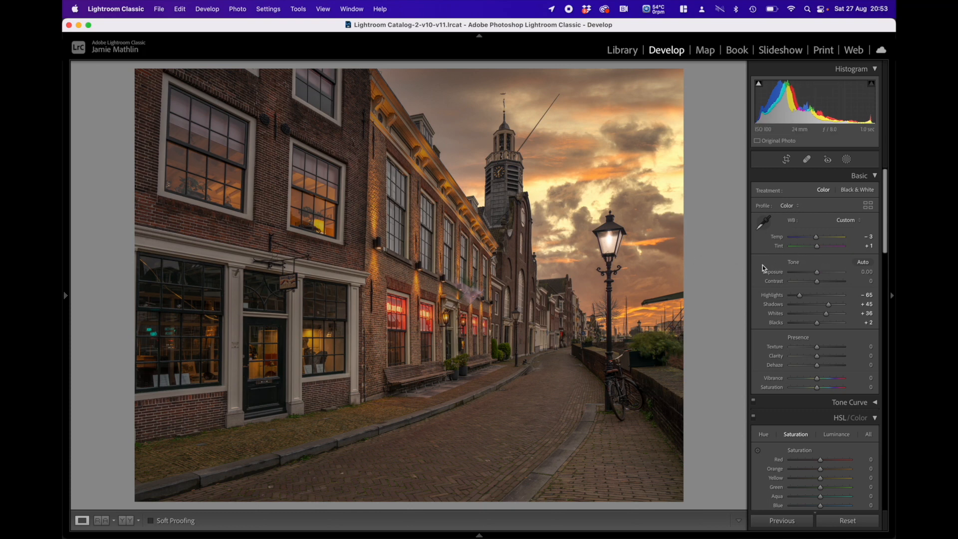
pyautogui.moveTo(816, 272); pyautogui.dragTo(816, 276)
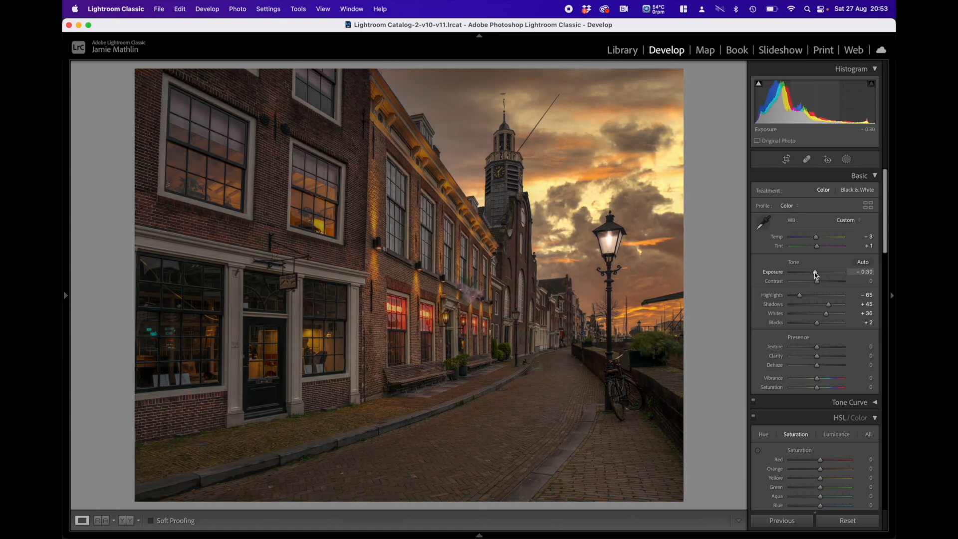
# Step: Set Mask 1's exposure to 3.21, Temp to 26 and Tint to 7
pyautogui.click(847, 160)
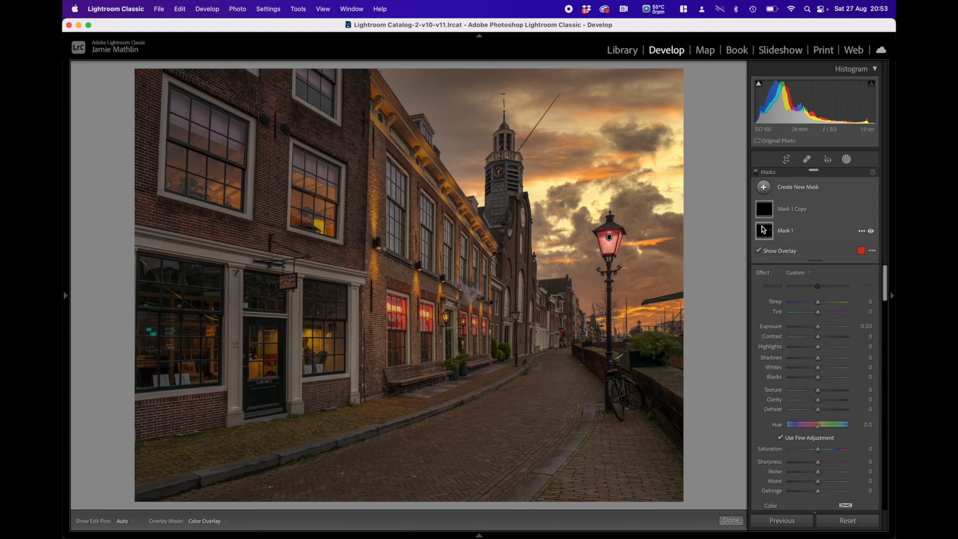
pyautogui.click(763, 228)
pyautogui.moveTo(833, 342)
pyautogui.mouseDown()
pyautogui.moveTo(842, 349)
pyautogui.moveTo(824, 325)
pyautogui.moveTo(831, 323)
pyautogui.moveTo(815, 333)
pyautogui.moveTo(822, 338)
pyautogui.mouseUp()
# Step: Add a new radial gradient mask as a wide, flat ellipse on the paving around the lamp post's base
pyautogui.click(772, 187)
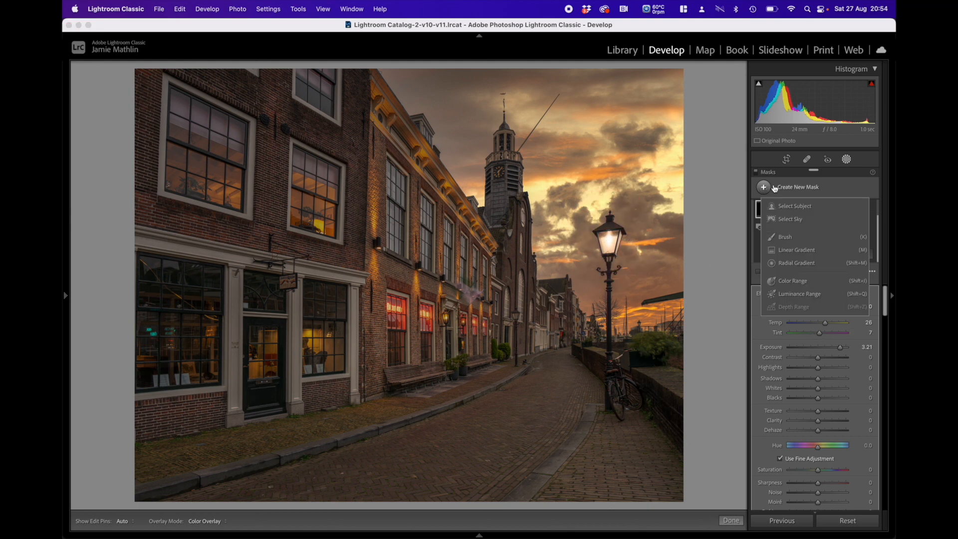
pyautogui.click(787, 265)
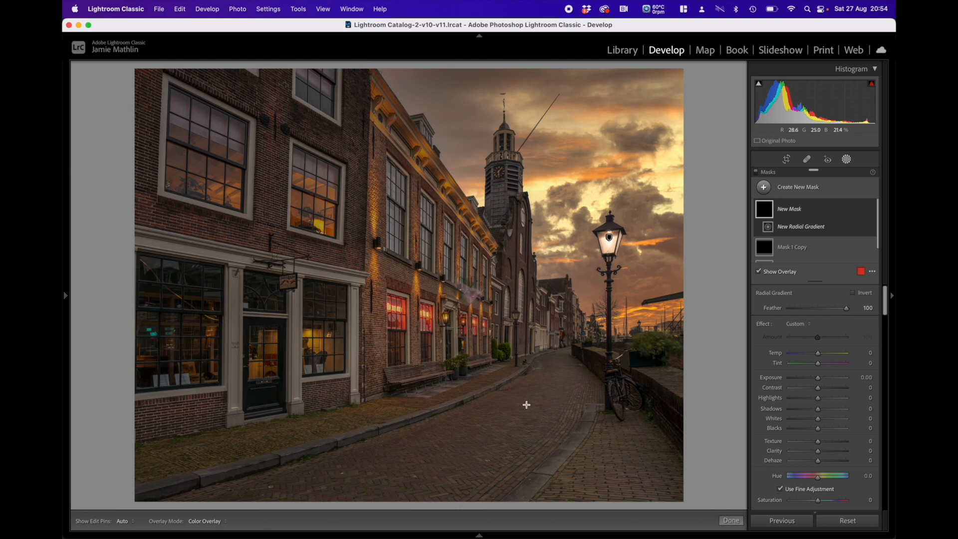
pyautogui.moveTo(508, 401); pyautogui.dragTo(607, 417)
pyautogui.moveTo(429, 417); pyautogui.dragTo(406, 417)
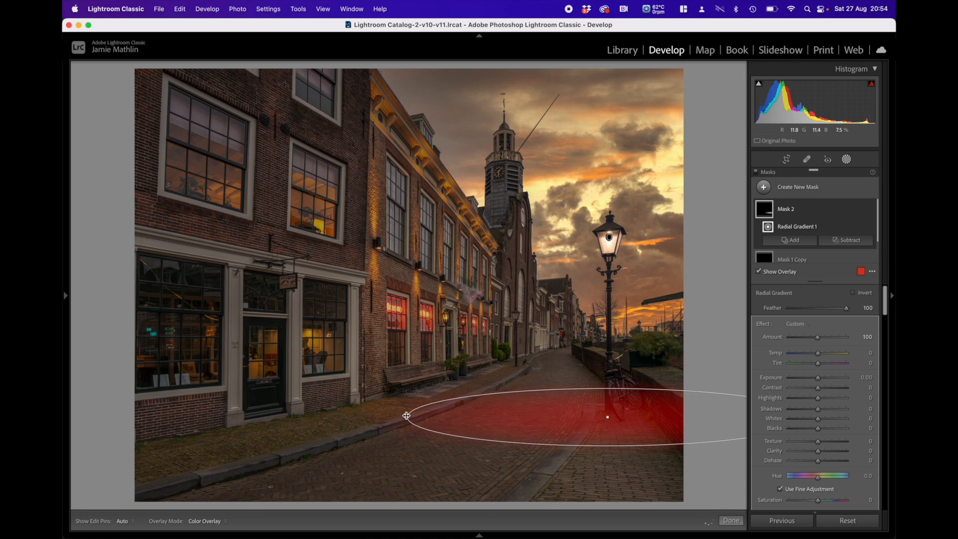
pyautogui.moveTo(607, 448); pyautogui.dragTo(607, 452)
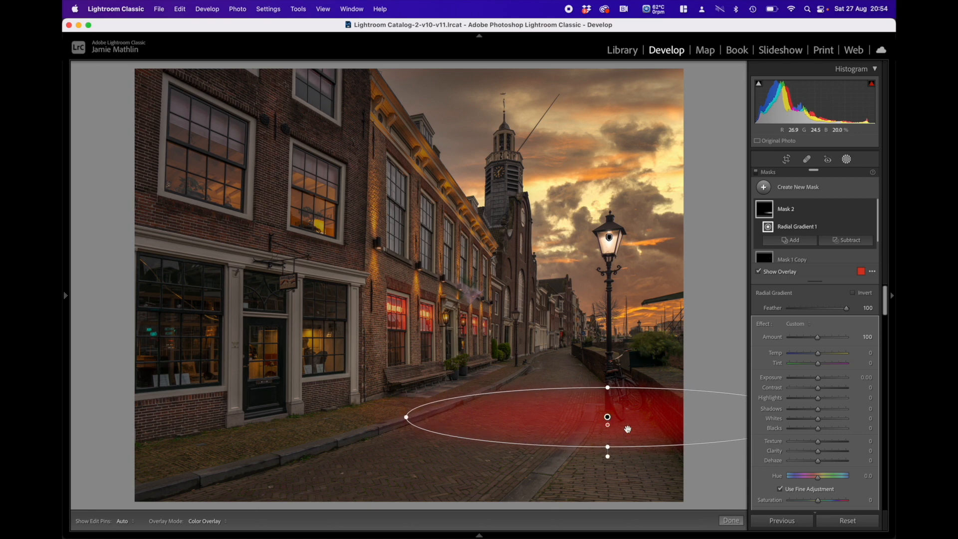
# Step: Set the ground mask's exposure to 1.92, Temp to 9 and Clarity to 24
pyautogui.moveTo(813, 381); pyautogui.dragTo(828, 380)
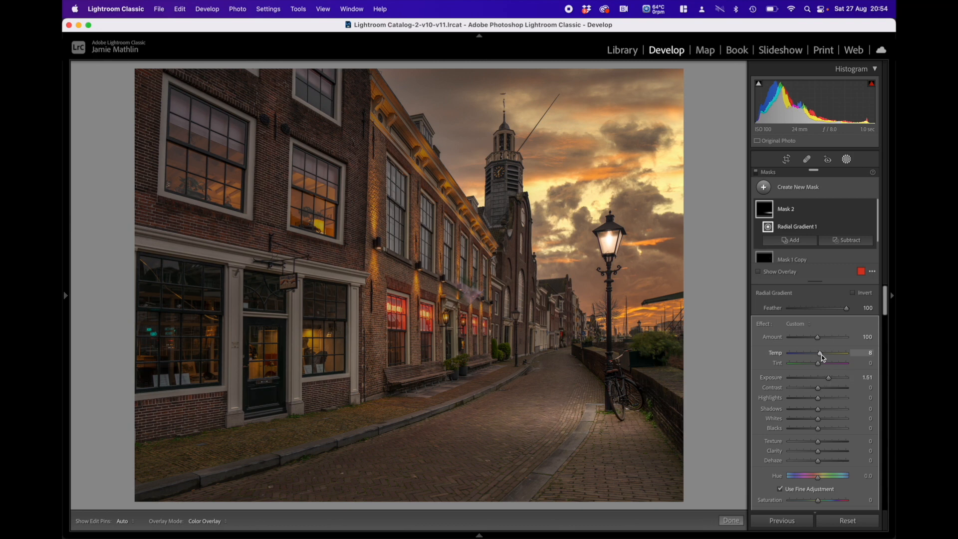
pyautogui.click(821, 355)
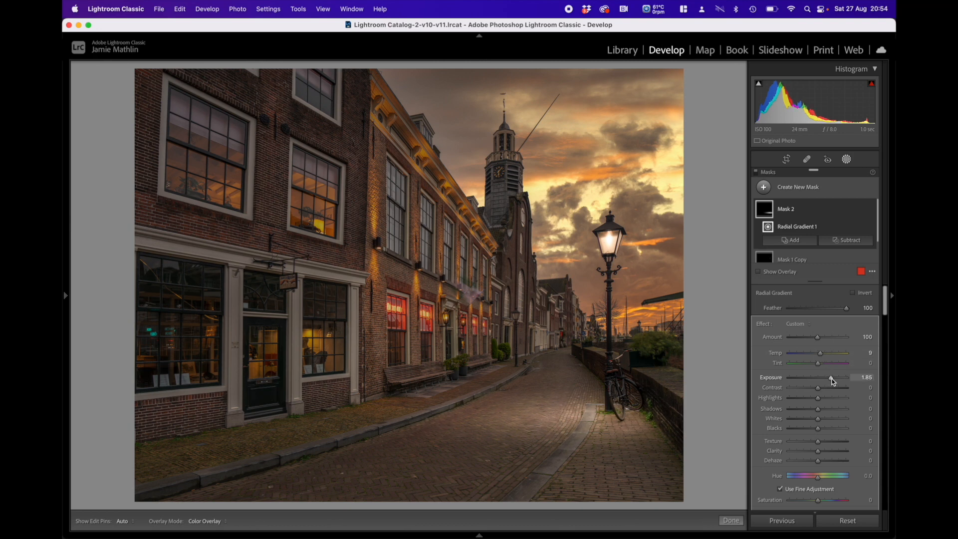
pyautogui.moveTo(832, 381); pyautogui.dragTo(834, 381)
pyautogui.click(824, 451)
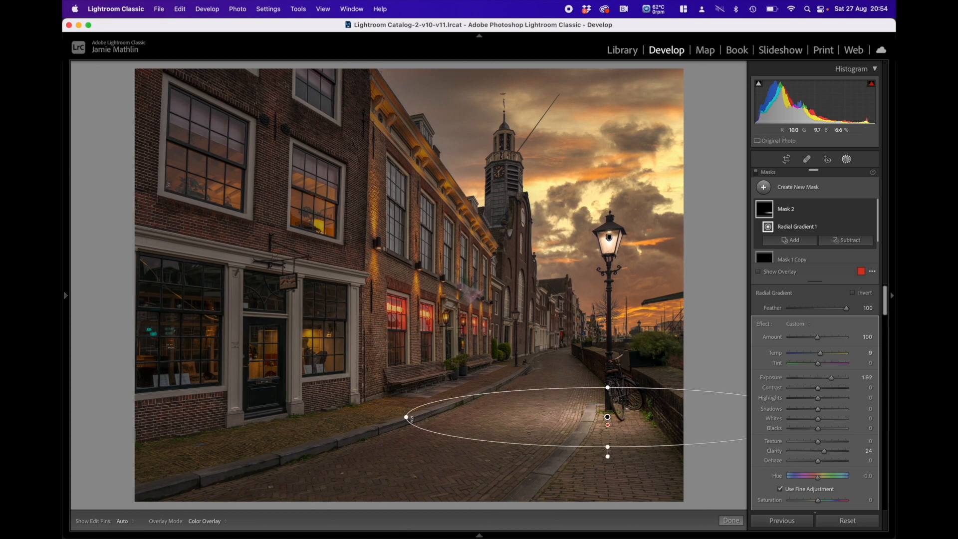
# Step: Widen the ground gradient to reach the far kerb, make it slightly taller and set its exposure to 2.01
pyautogui.moveTo(411, 419); pyautogui.dragTo(346, 410)
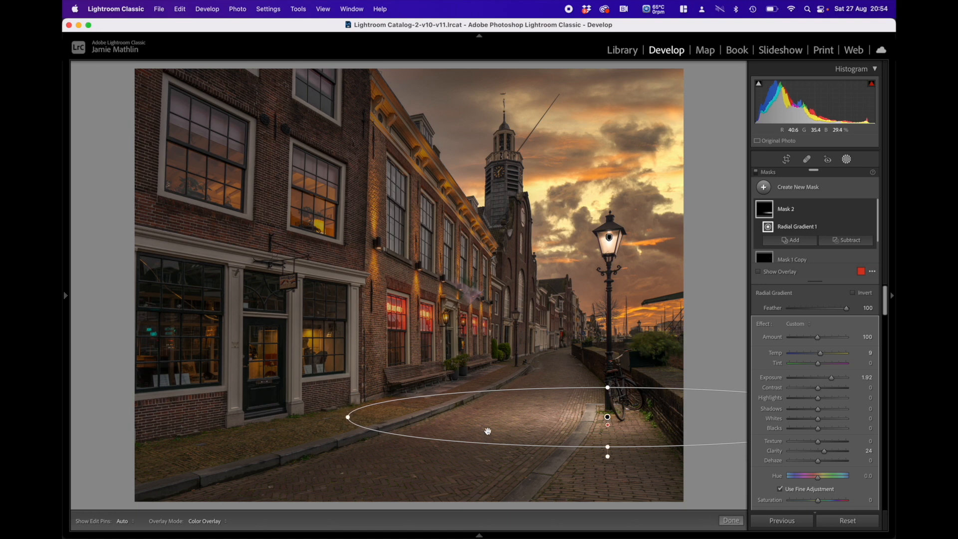
pyautogui.moveTo(608, 443); pyautogui.dragTo(608, 447)
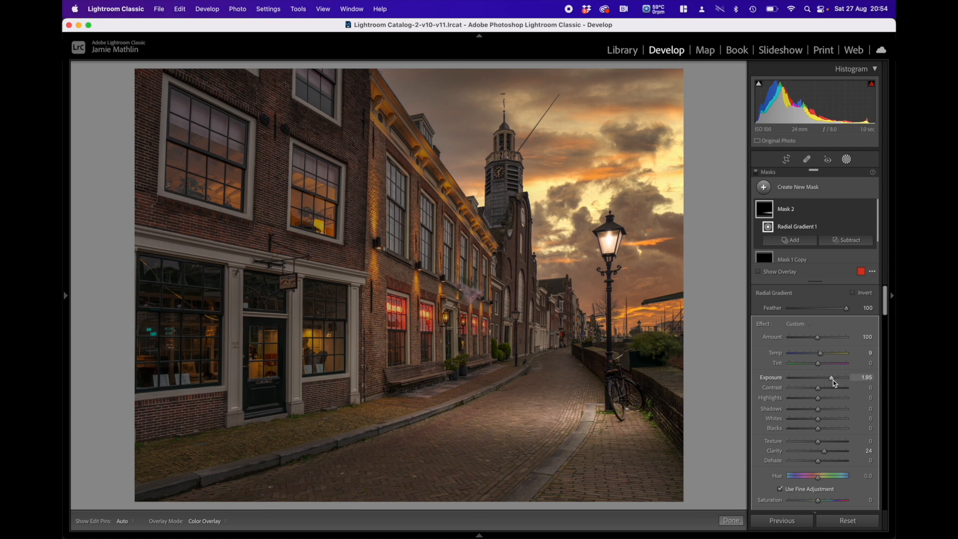
pyautogui.moveTo(834, 383); pyautogui.dragTo(835, 382)
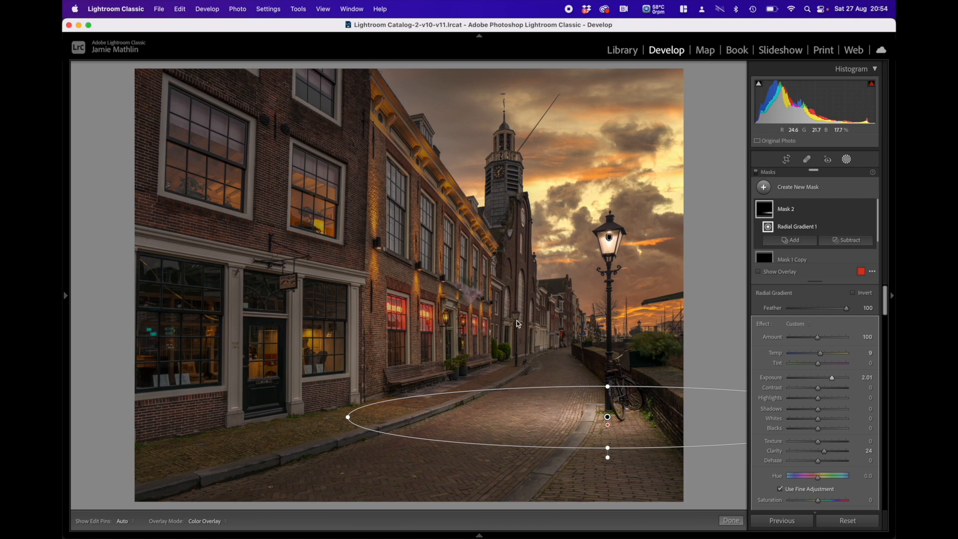
# Step: Add a new radial gradient mask around the head of the unlit street lamp farther down the street, working at 100% zoom
pyautogui.click(67, 295)
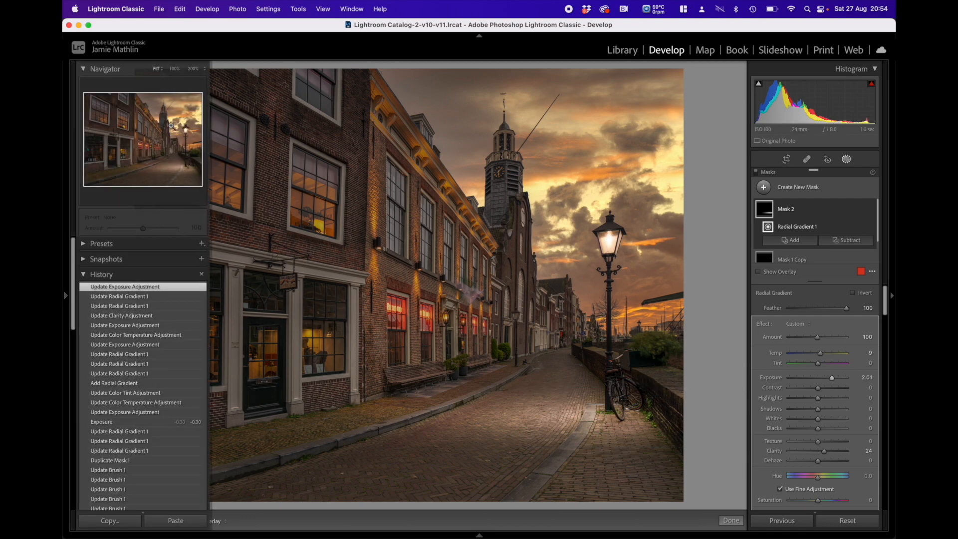
pyautogui.click(175, 68)
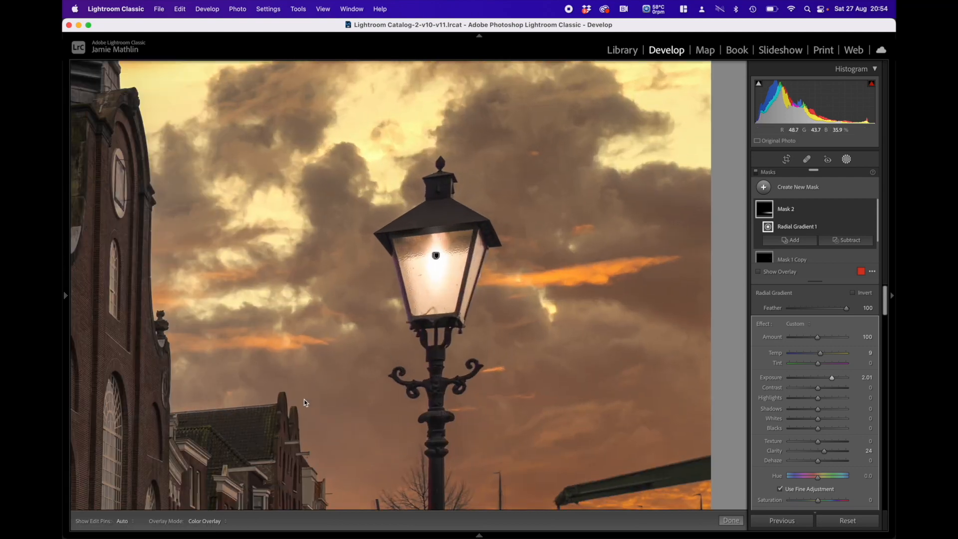
pyautogui.moveTo(303, 399); pyautogui.dragTo(567, 145)
pyautogui.moveTo(396, 360); pyautogui.dragTo(524, 274)
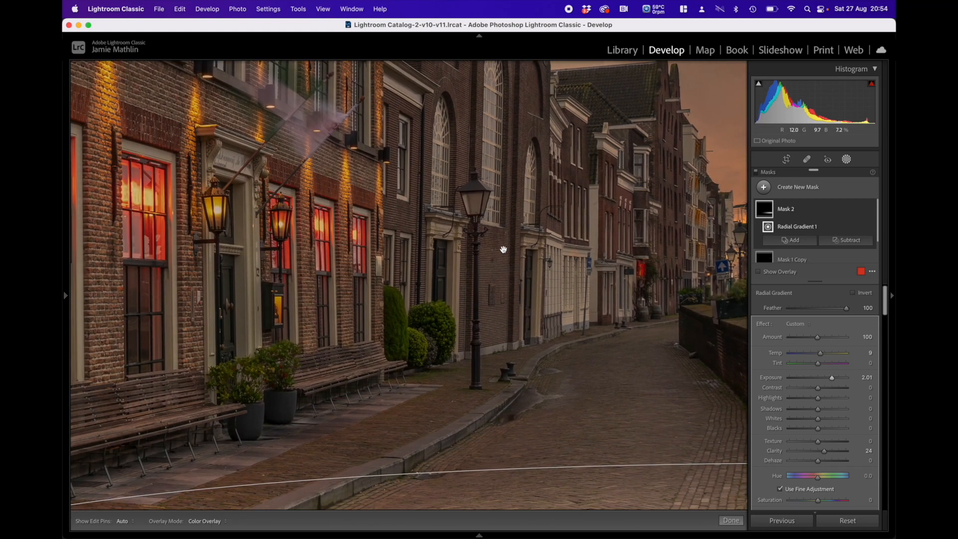
pyautogui.moveTo(491, 232); pyautogui.dragTo(519, 241)
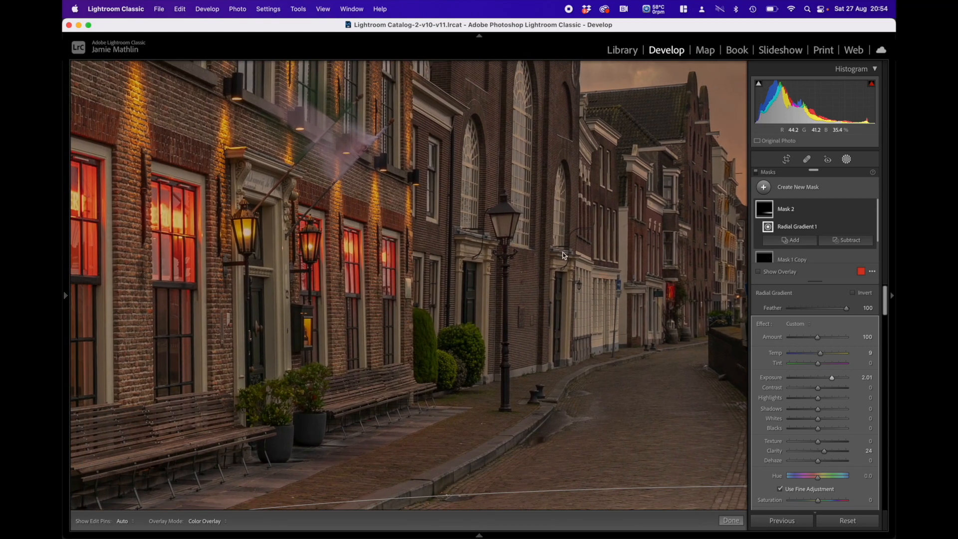
pyautogui.click(803, 189)
pyautogui.click(802, 265)
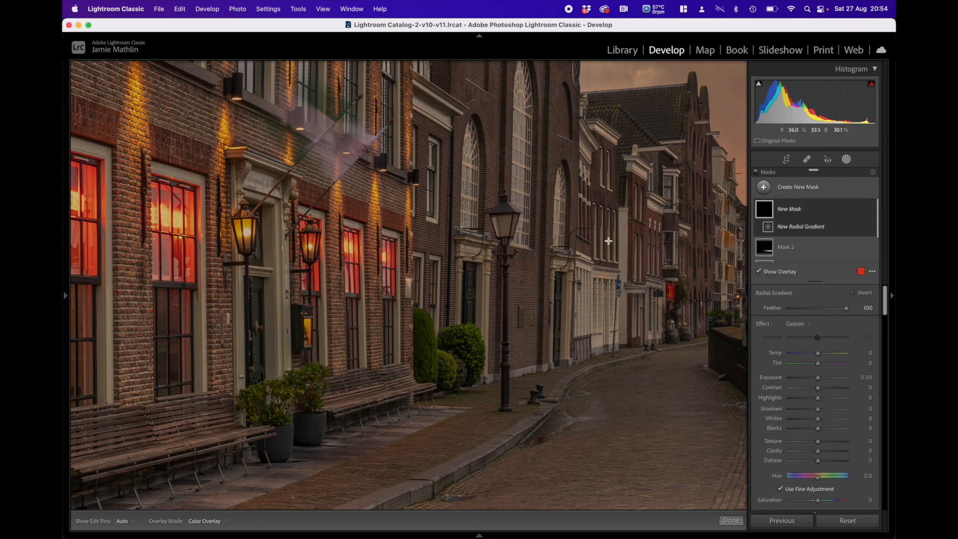
pyautogui.moveTo(494, 201); pyautogui.dragTo(505, 220)
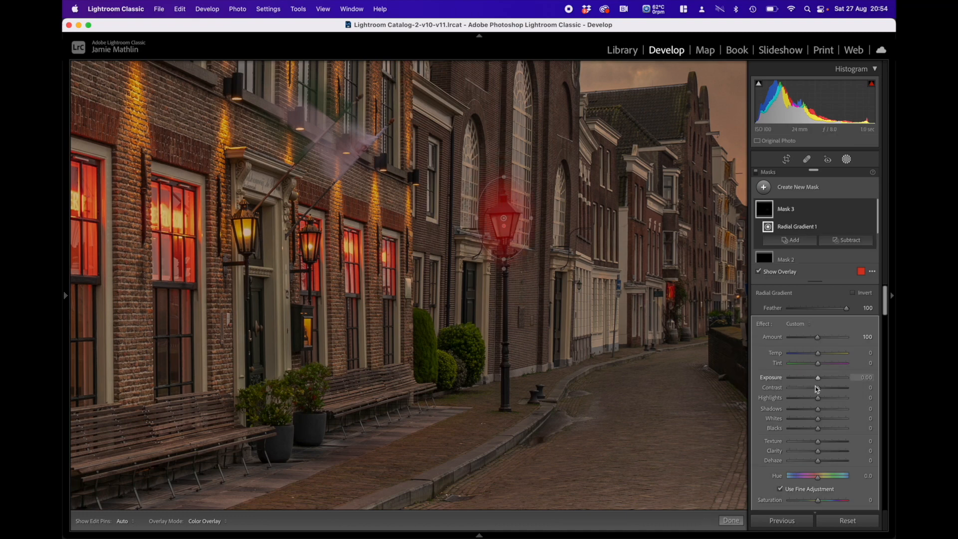
# Step: Set the distant street lamp mask's exposure to 2.57 and start a subtracting brush of size 6 on it
pyautogui.moveTo(824, 379); pyautogui.dragTo(837, 379)
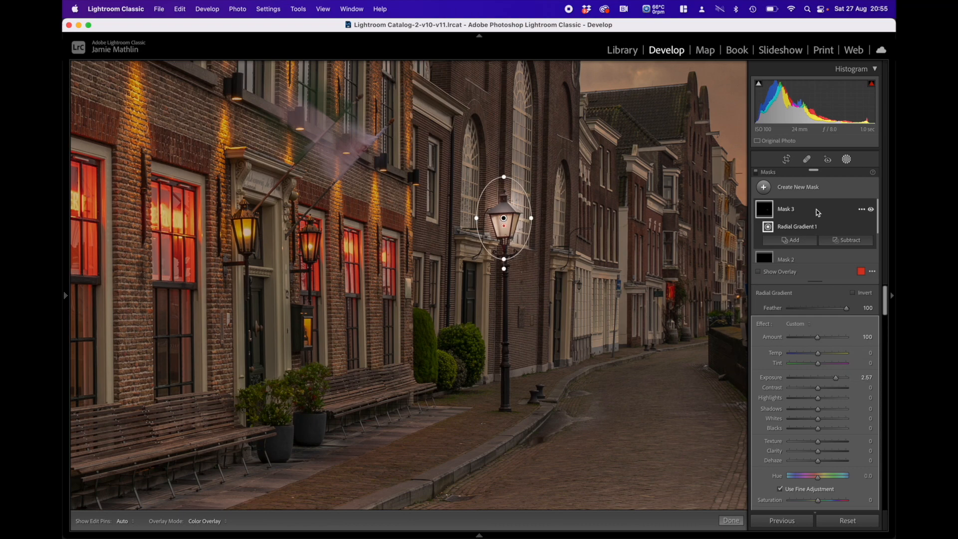
pyautogui.click(829, 237)
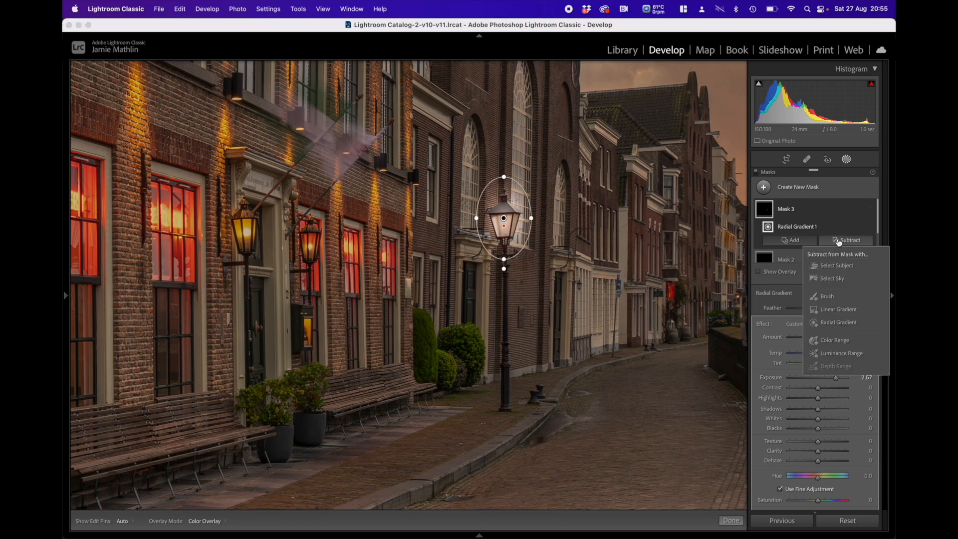
pyautogui.click(829, 293)
pyautogui.scroll(-10, 584, 232)
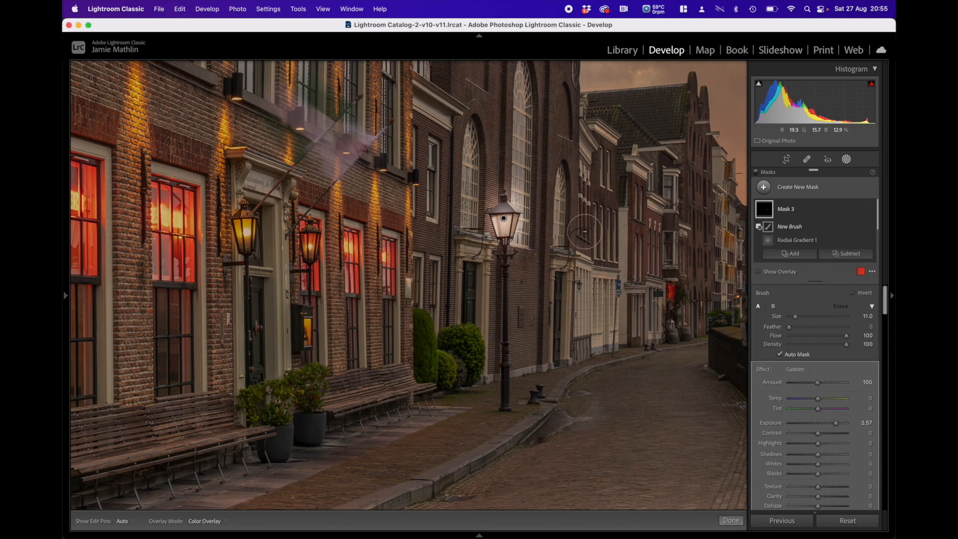
# Step: Working at 200% zoom, brush the distant lamp's roof, brackets and post out of the mask
pyautogui.moveTo(66, 295)
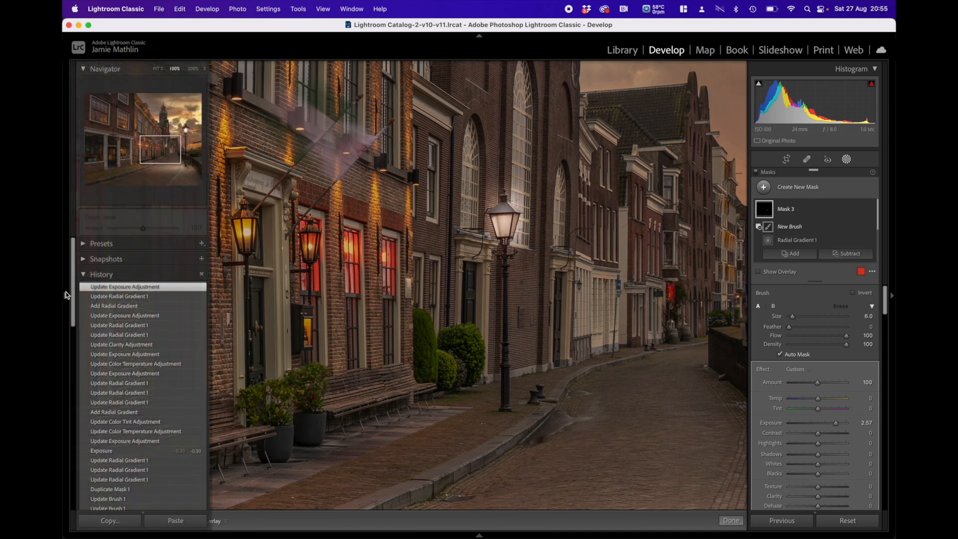
pyautogui.click(192, 74)
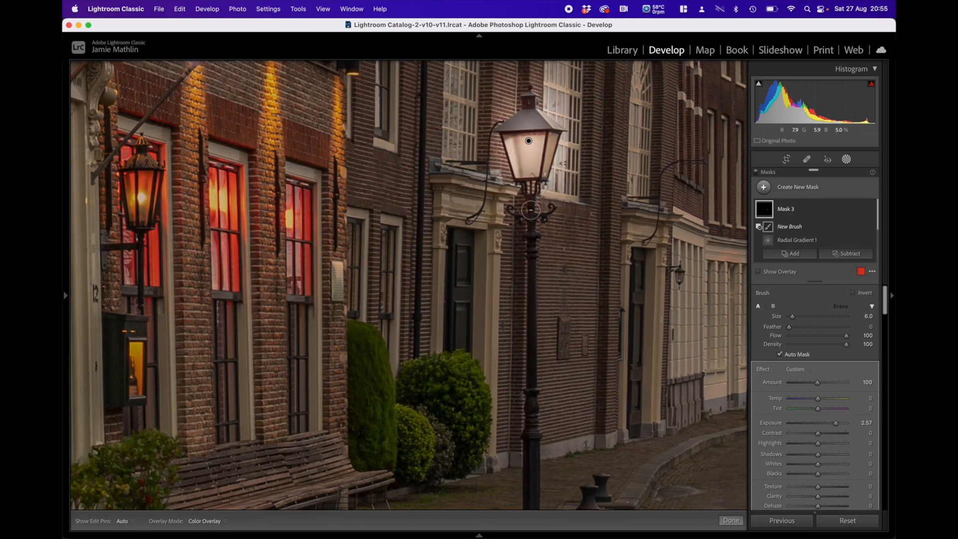
pyautogui.moveTo(532, 212); pyautogui.dragTo(512, 320)
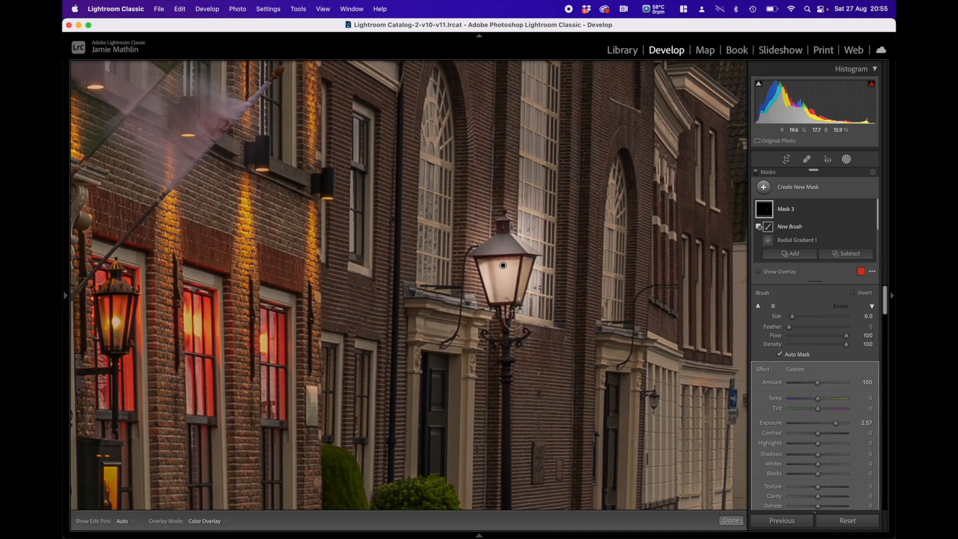
pyautogui.click(547, 258)
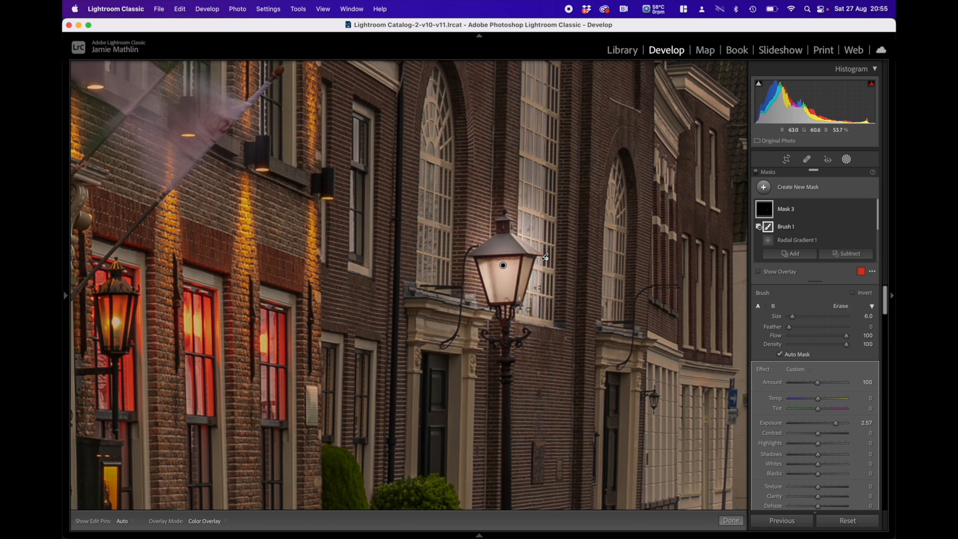
pyautogui.moveTo(527, 308); pyautogui.dragTo(538, 252)
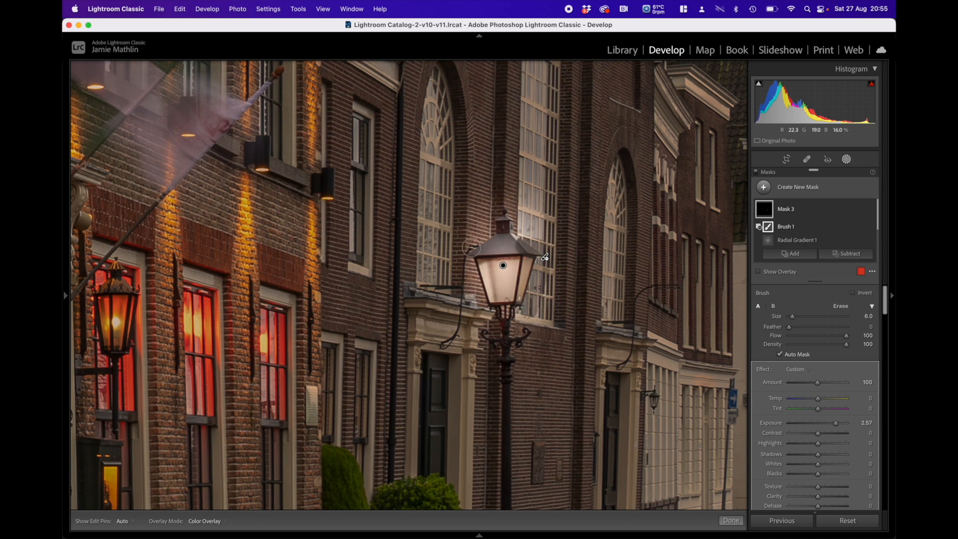
pyautogui.keyDown('shift'); pyautogui.click(472, 248); pyautogui.keyUp('shift')
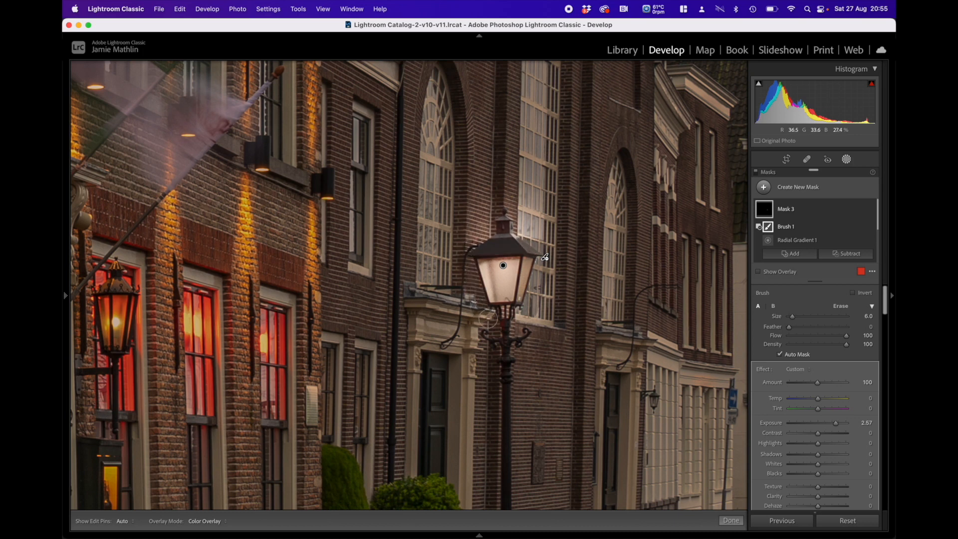
# Step: Enlarge the subtracting brush to size 23, turn Auto Mask off and remove the remaining glow from the wall and window around the lamp
pyautogui.press('h')
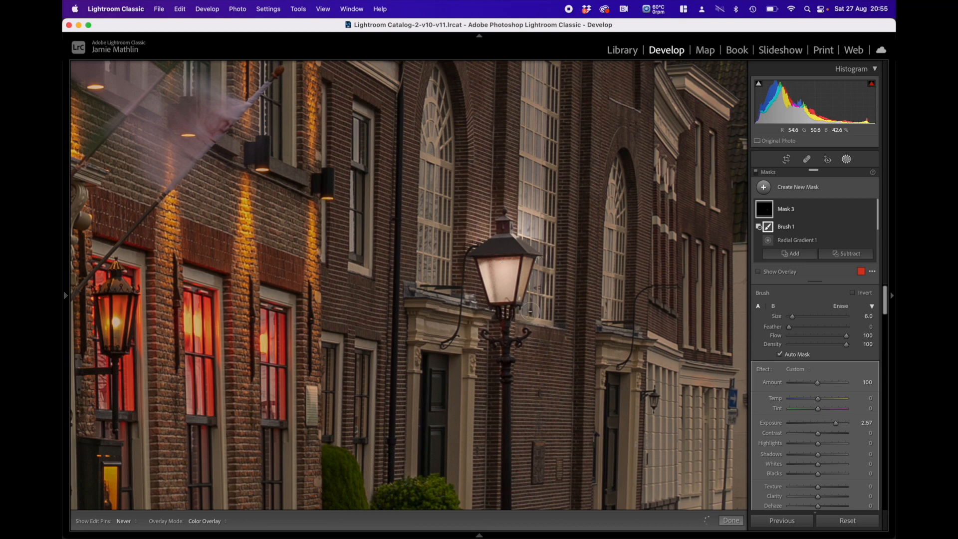
pyautogui.press('h')
pyautogui.scroll(5, 579, 225)
pyautogui.press('h')
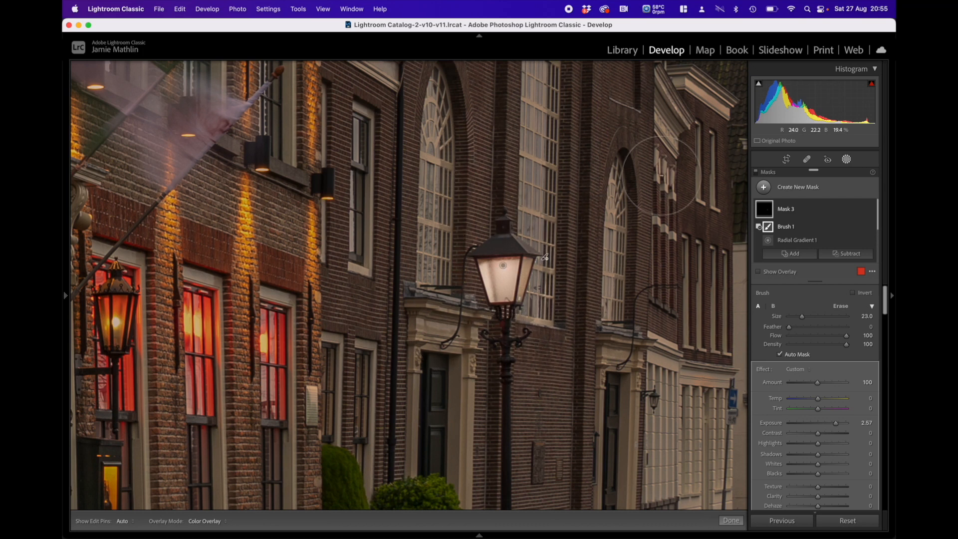
pyautogui.press('h')
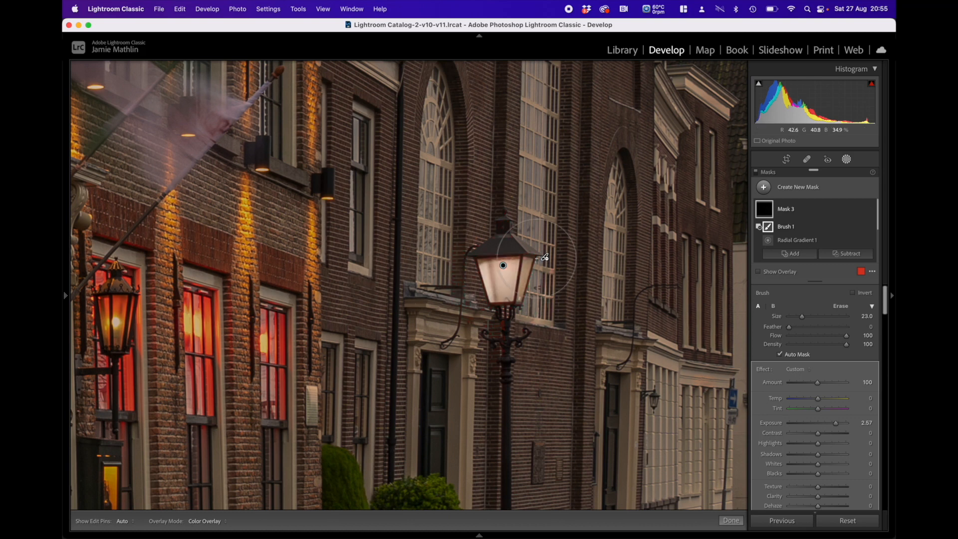
pyautogui.scroll(-3, 774, 239)
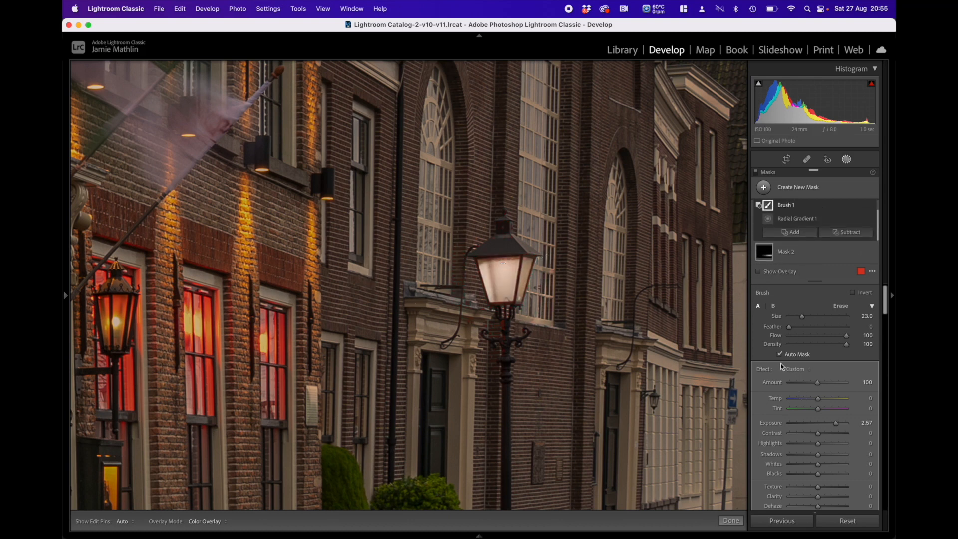
pyautogui.press('h')
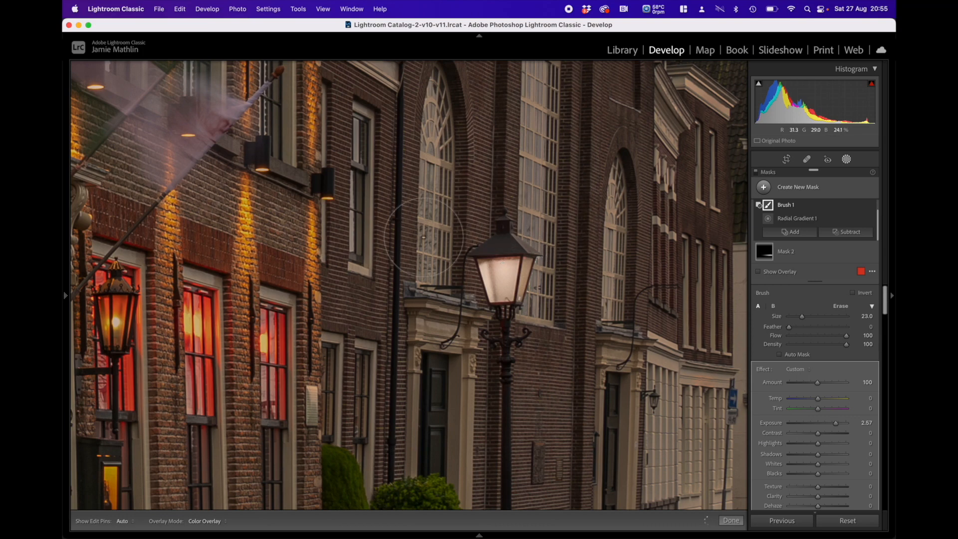
pyautogui.press('h')
pyautogui.scroll(2, 754, 223)
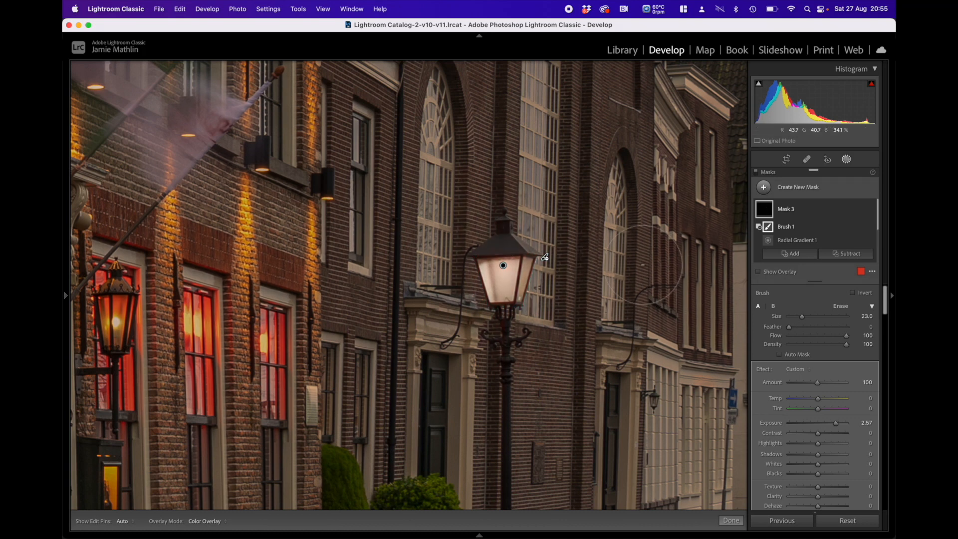
# Step: Duplicate Mask 3, shrink the copy's radial gradient to a small ellipse at the lamp's glass centre, and finish masking
pyautogui.rightClick(504, 268)
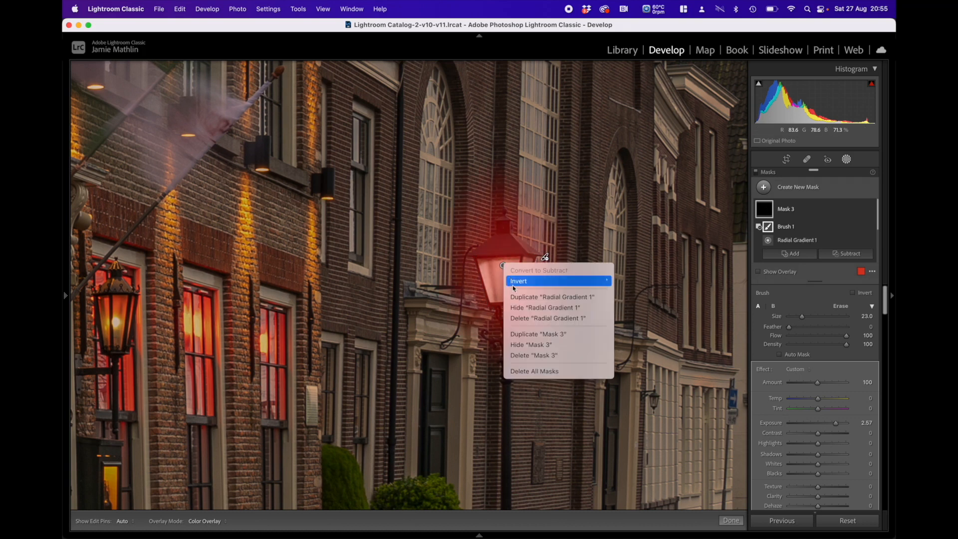
pyautogui.click(527, 335)
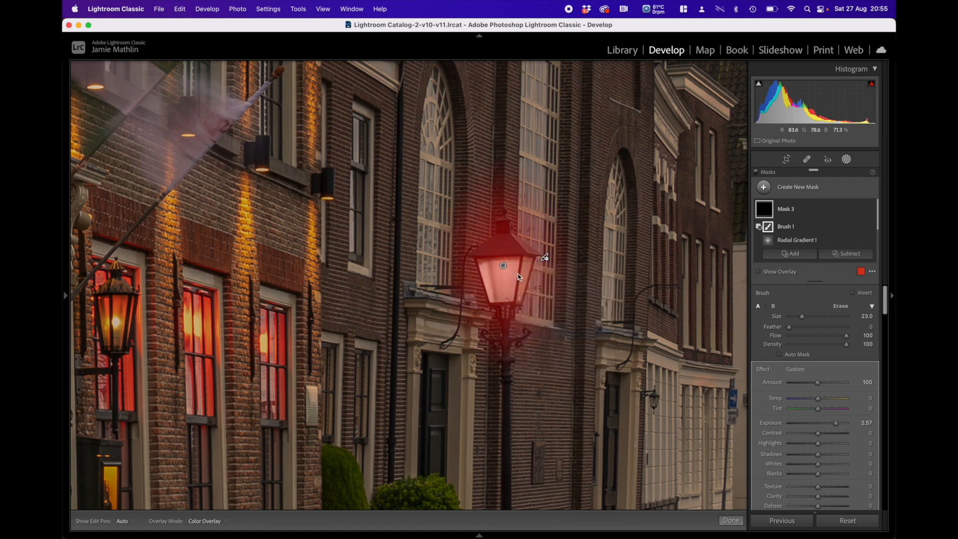
pyautogui.click(503, 265)
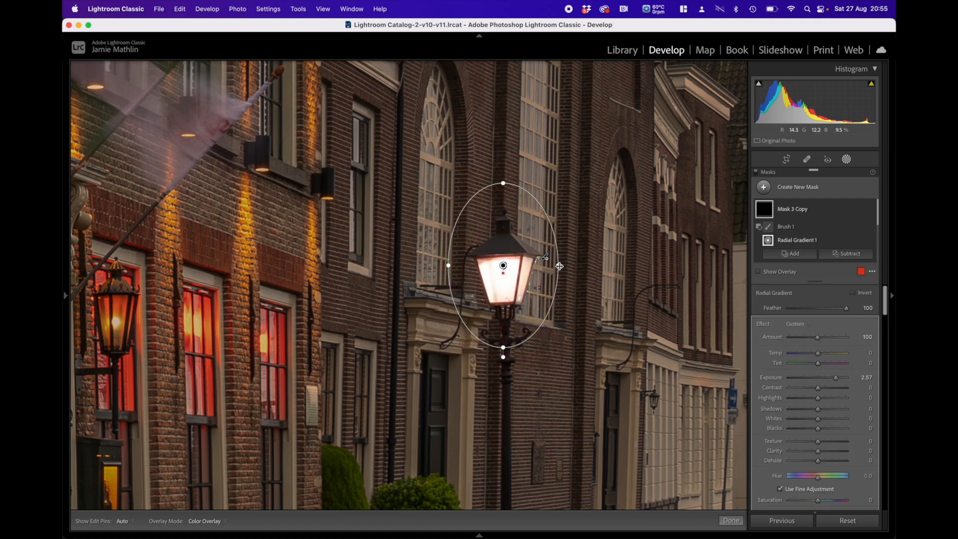
pyautogui.moveTo(559, 266); pyautogui.dragTo(512, 266)
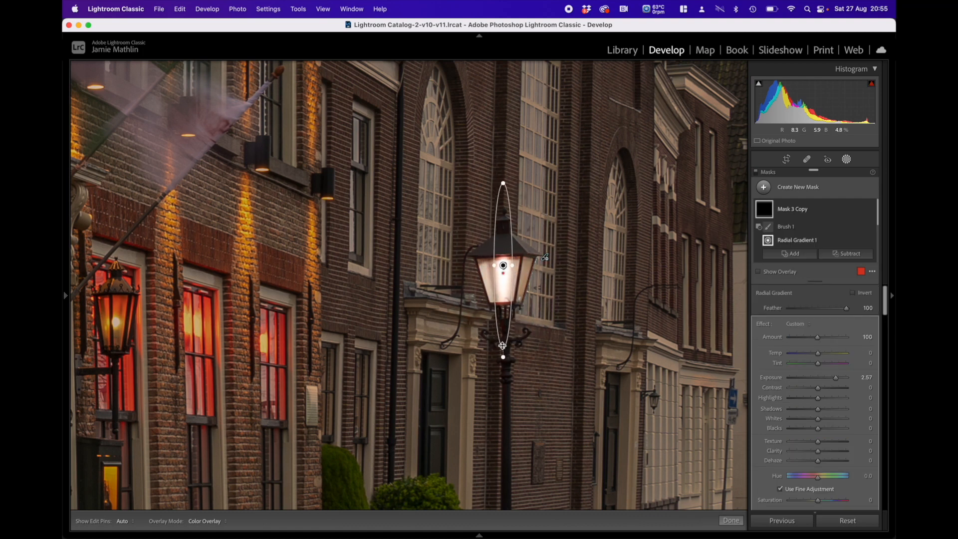
pyautogui.moveTo(503, 345); pyautogui.dragTo(505, 289)
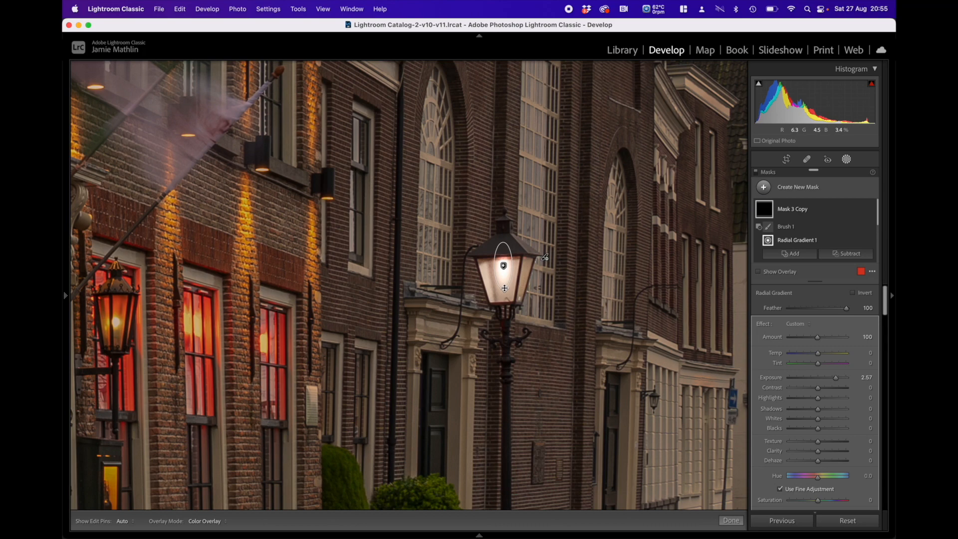
pyautogui.click(731, 520)
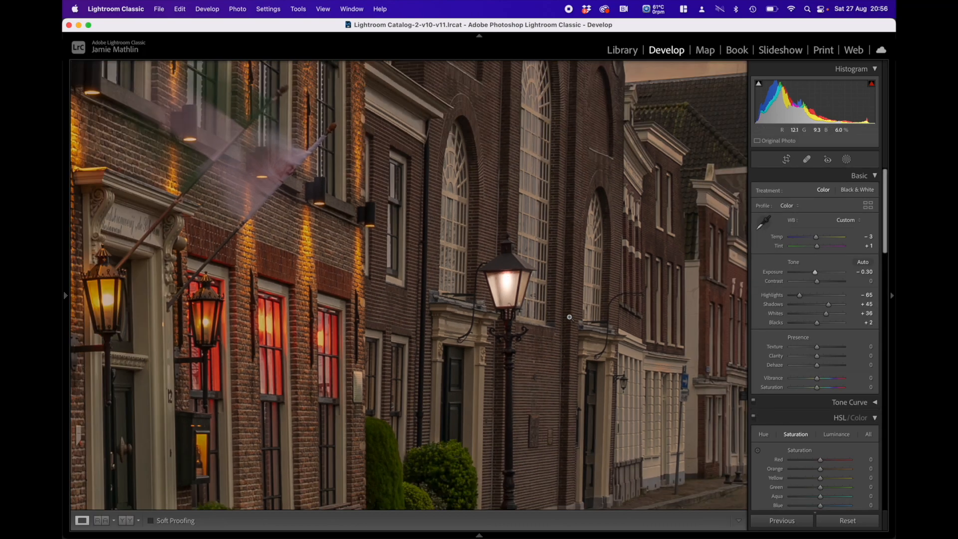
pyautogui.click(569, 317)
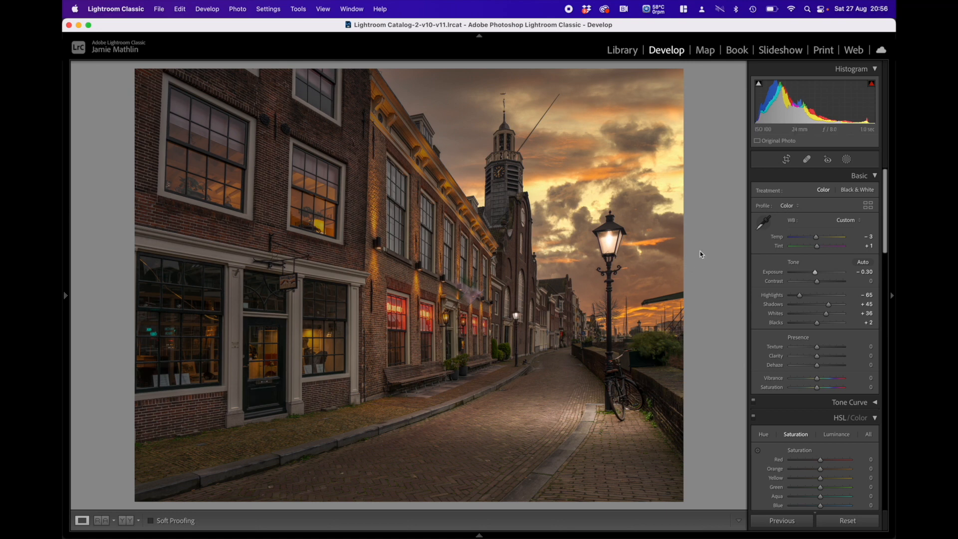
# Step: Add a new radial gradient mask as a wide, flat ellipse on the paving around the distant lamp post's base, with exposure 1.60
pyautogui.click(847, 159)
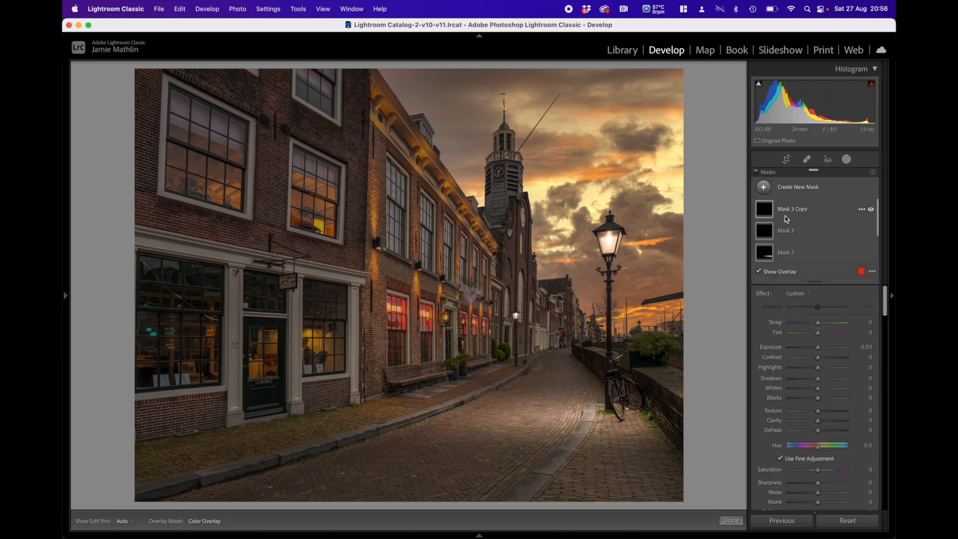
pyautogui.click(787, 189)
pyautogui.click(783, 264)
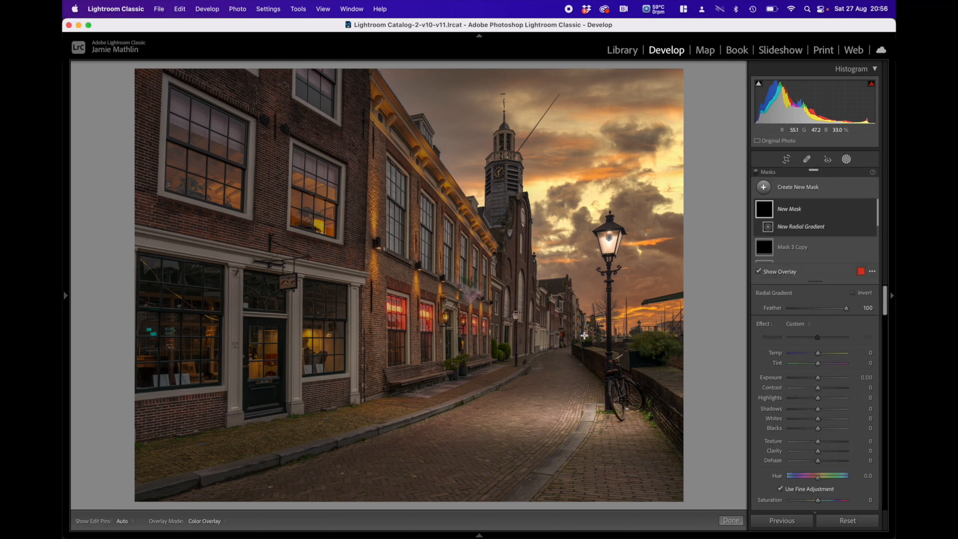
pyautogui.moveTo(515, 365); pyautogui.dragTo(584, 373)
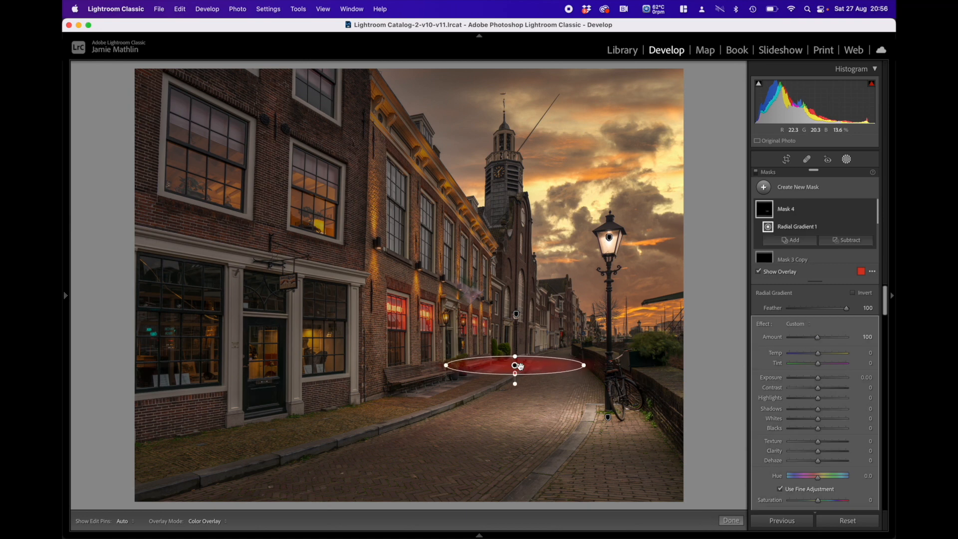
pyautogui.moveTo(819, 381); pyautogui.dragTo(830, 378)
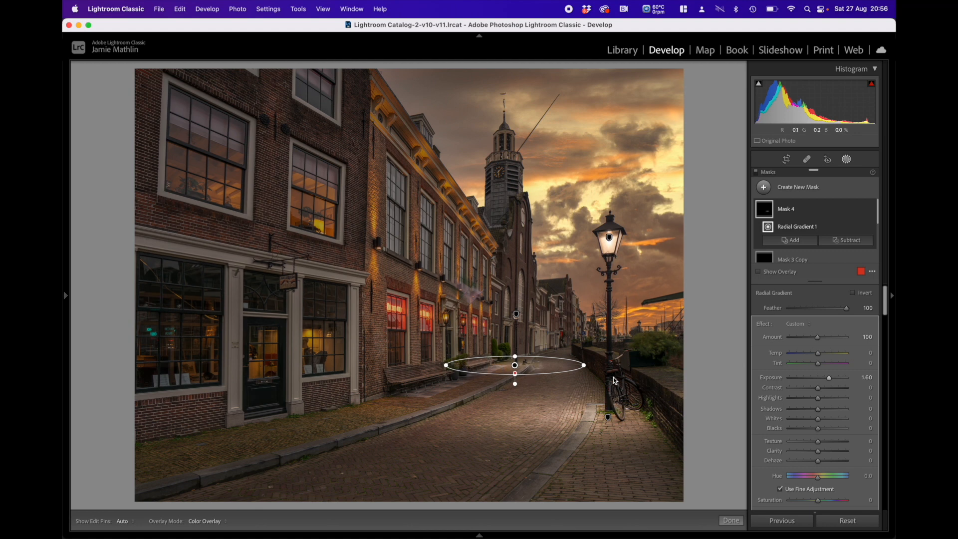
pyautogui.click(608, 417)
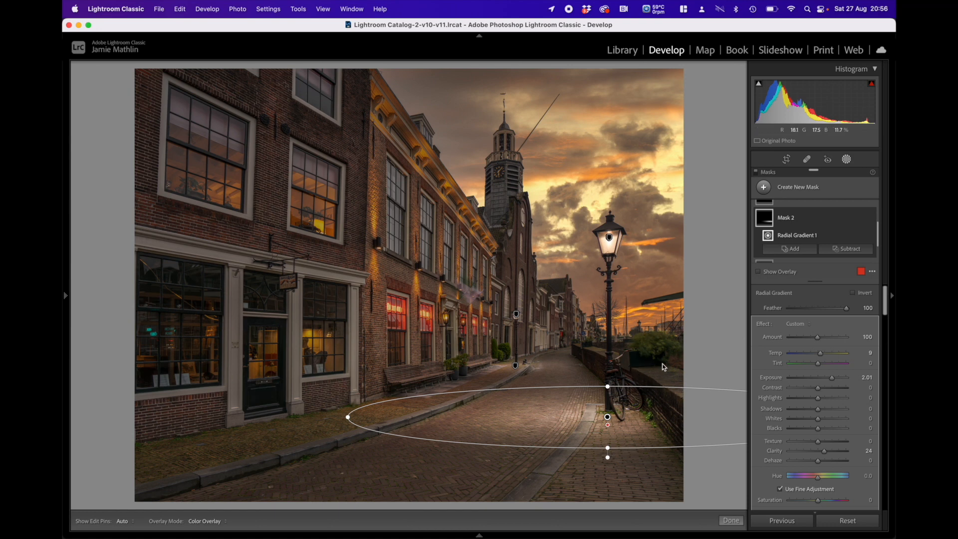
pyautogui.scroll(3, 798, 249)
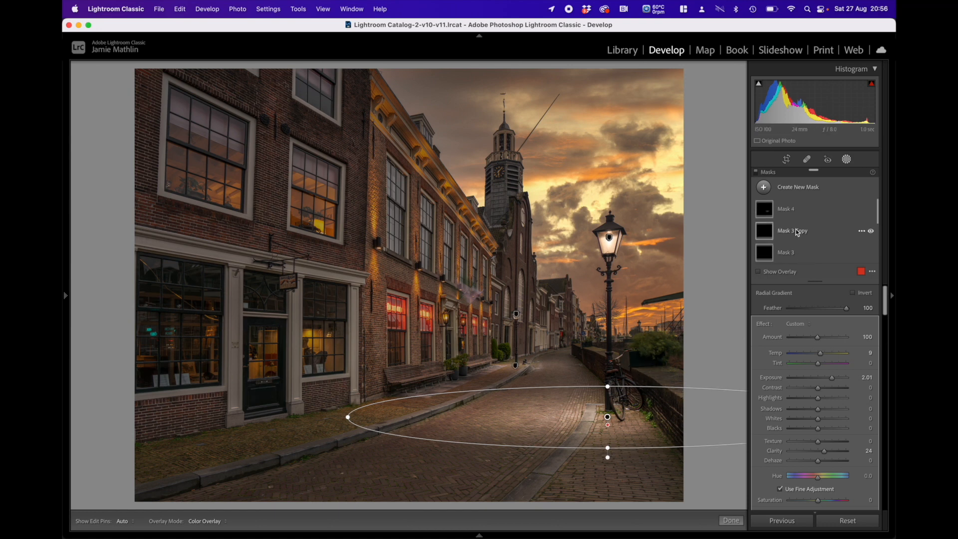
# Step: Add a new radial gradient mask over the planter and wall beside the near lamp post, with exposure 1.79 and Clarity 33
pyautogui.click(789, 192)
pyautogui.click(789, 265)
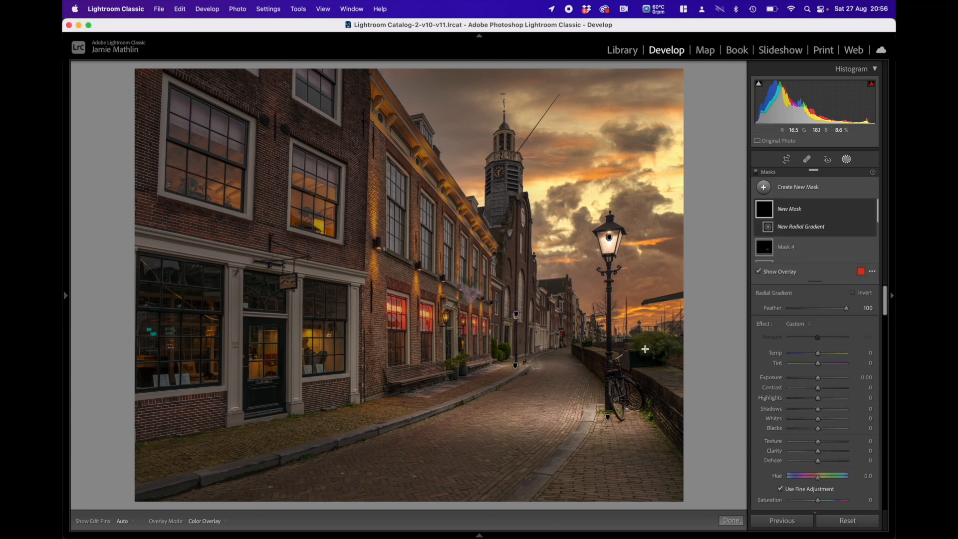
pyautogui.moveTo(647, 352); pyautogui.dragTo(688, 380)
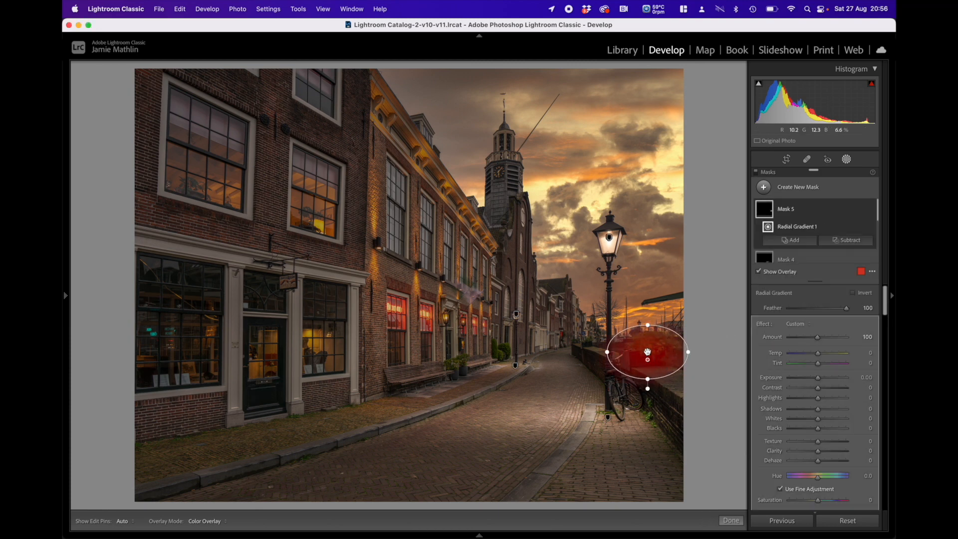
pyautogui.moveTo(647, 352); pyautogui.dragTo(655, 361)
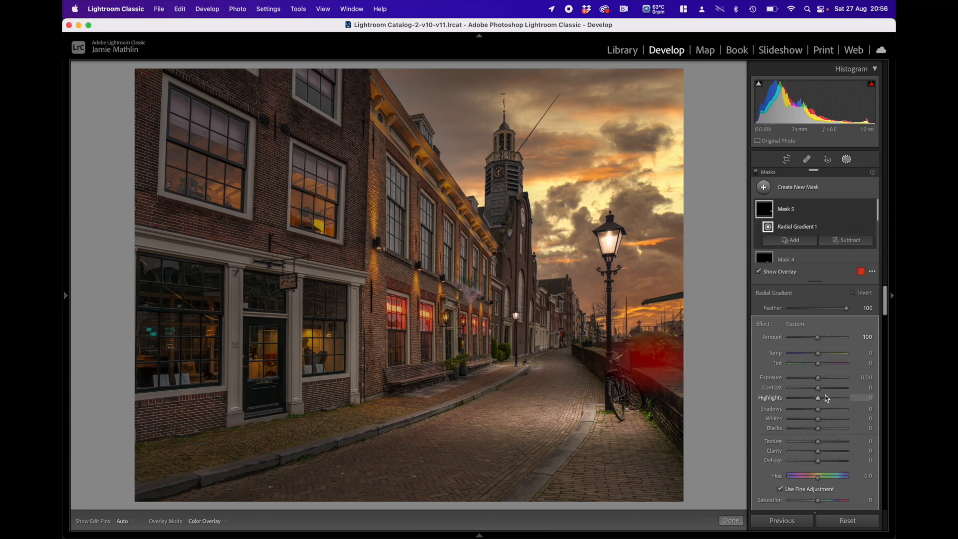
pyautogui.press('o')
pyautogui.moveTo(819, 379); pyautogui.dragTo(833, 383)
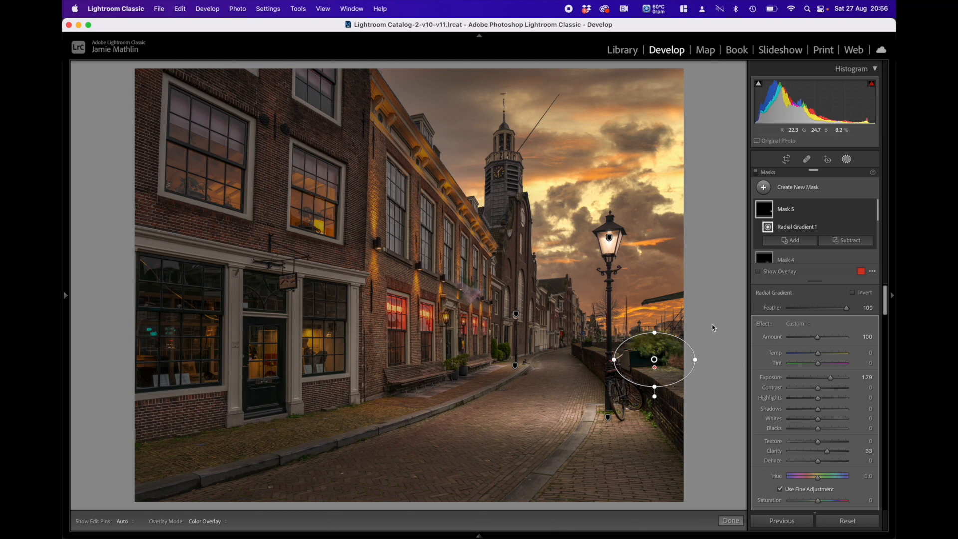
# Step: Add a new large radial gradient mask over the shop front and shift it down toward the door and pavement
pyautogui.click(803, 187)
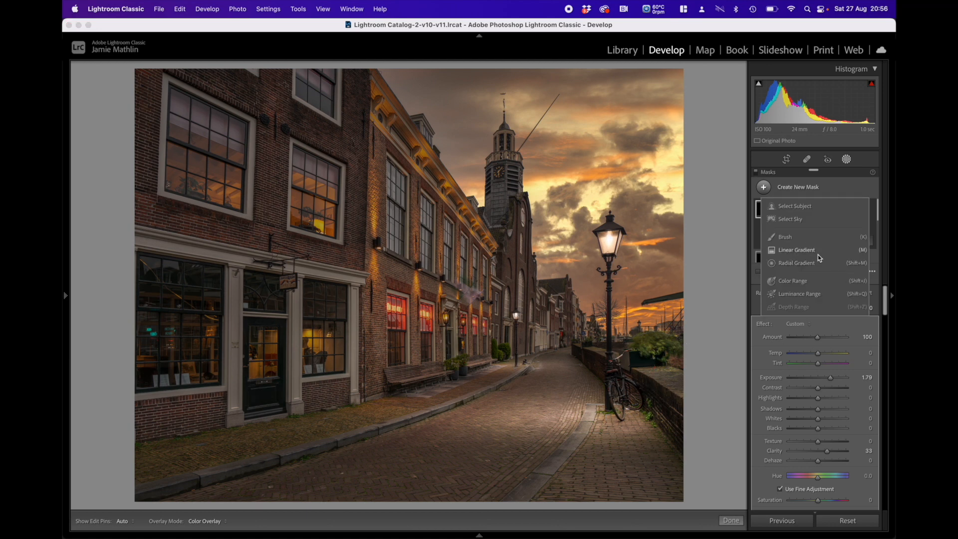
pyautogui.click(806, 263)
pyautogui.moveTo(242, 306); pyautogui.dragTo(389, 402)
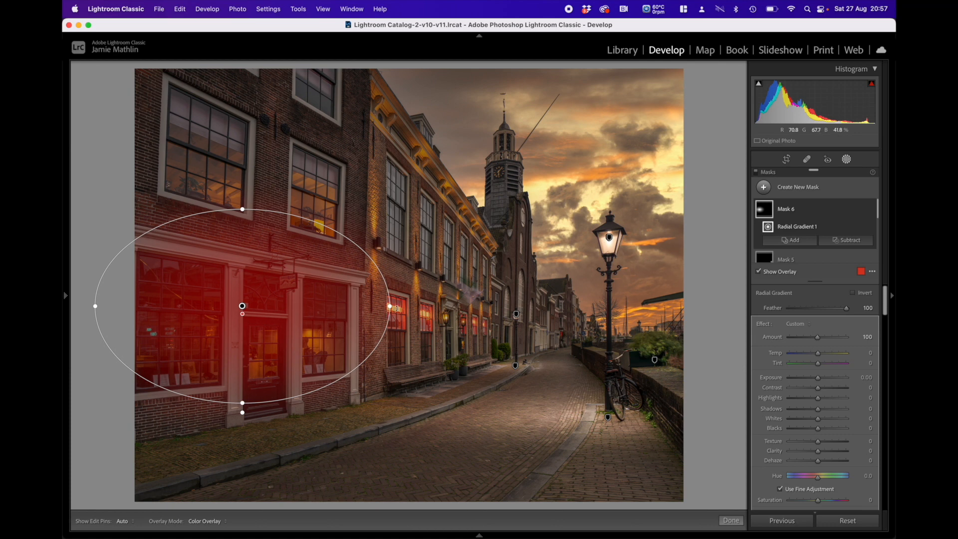
pyautogui.moveTo(242, 306); pyautogui.dragTo(266, 341)
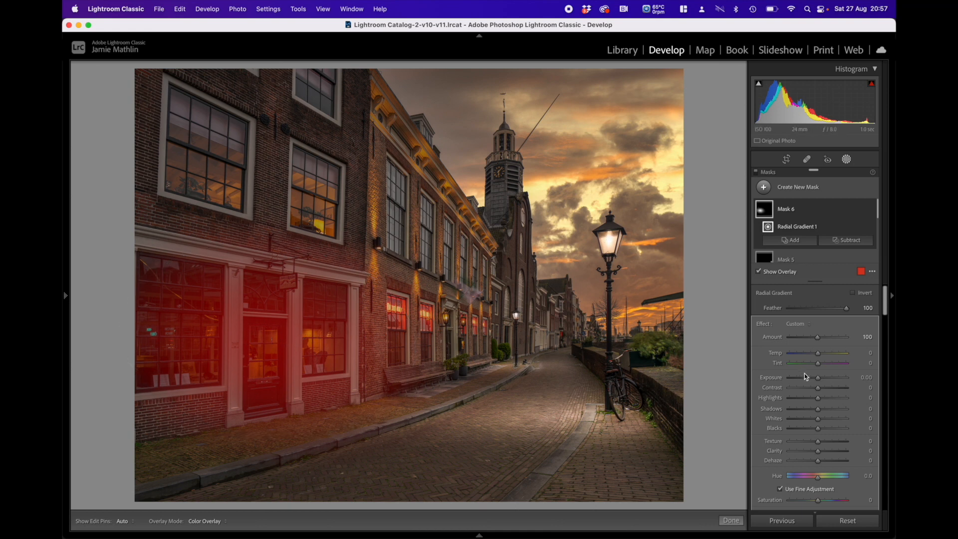
# Step: Set Mask 6 on the shop front to Exposure 2.57, Contrast 17, Shadows 46 and Clarity 33
pyautogui.moveTo(818, 377); pyautogui.dragTo(838, 382)
pyautogui.click(827, 452)
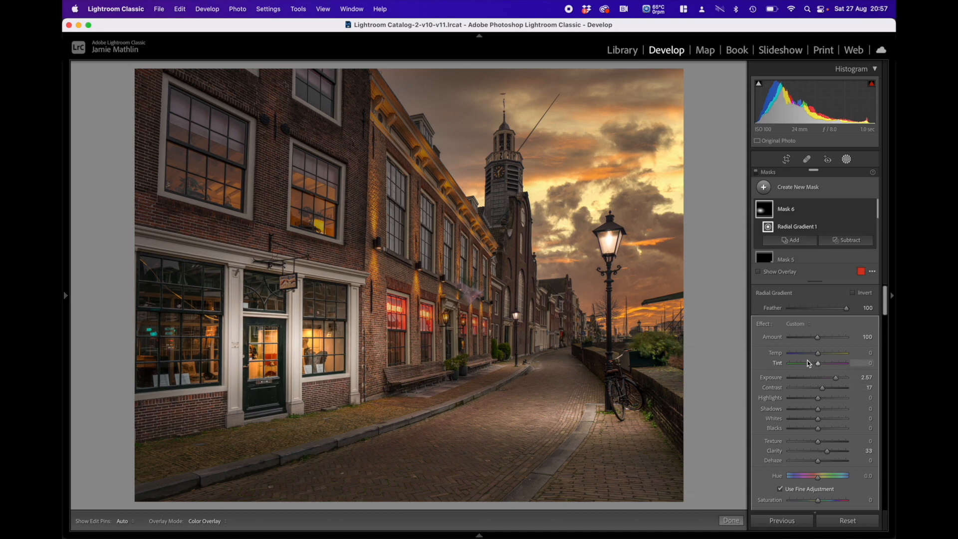
pyautogui.click(827, 409)
pyautogui.moveTo(829, 410); pyautogui.dragTo(832, 410)
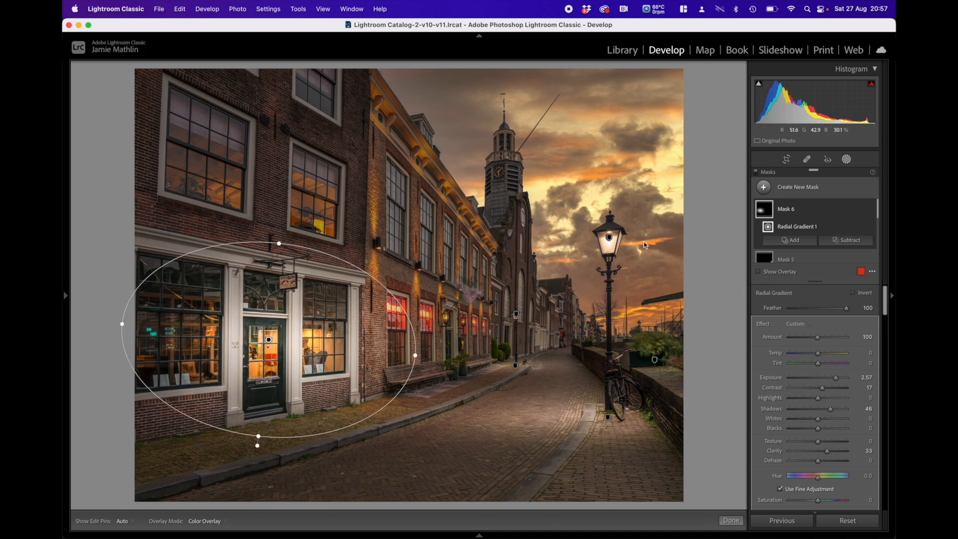
# Step: Subtract from Mask 6 with a size 18 brush, starting on the pale cornice above the window beside the shop door
pyautogui.moveTo(66, 296)
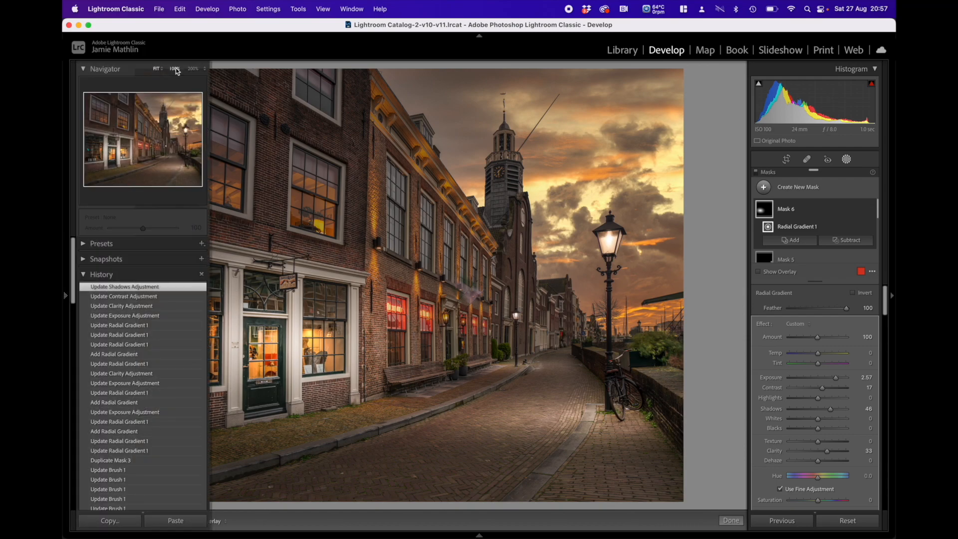
pyautogui.click(174, 69)
pyautogui.press('F7')
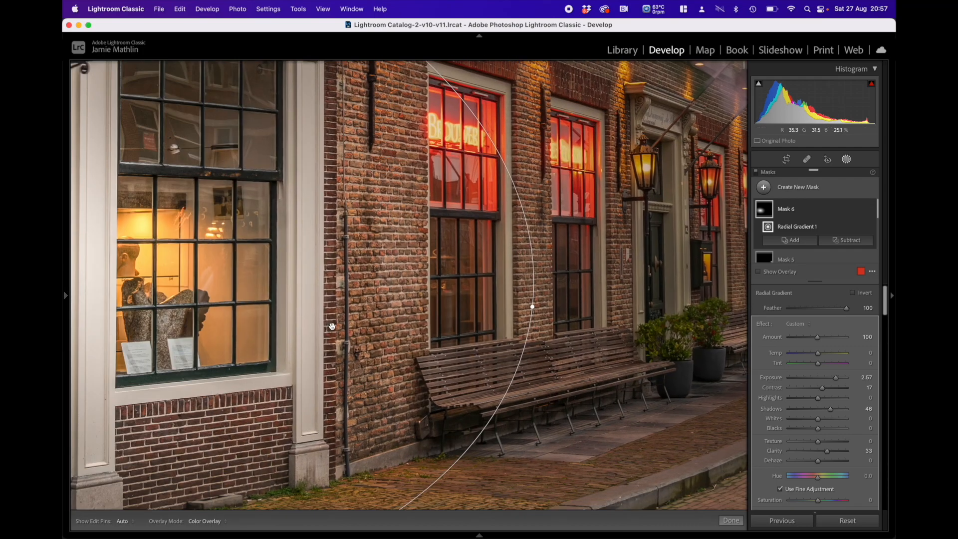
pyautogui.moveTo(614, 164); pyautogui.dragTo(585, 327)
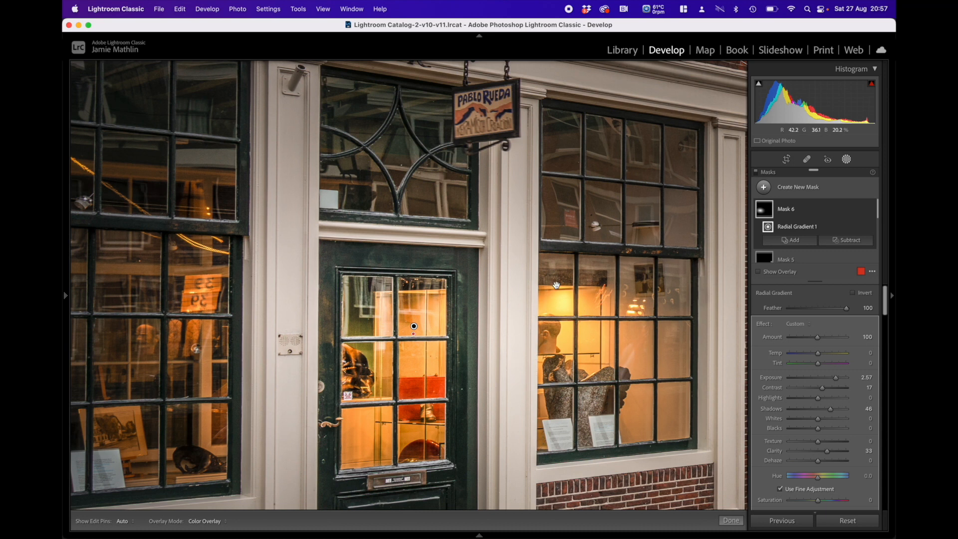
pyautogui.moveTo(564, 295); pyautogui.dragTo(487, 293)
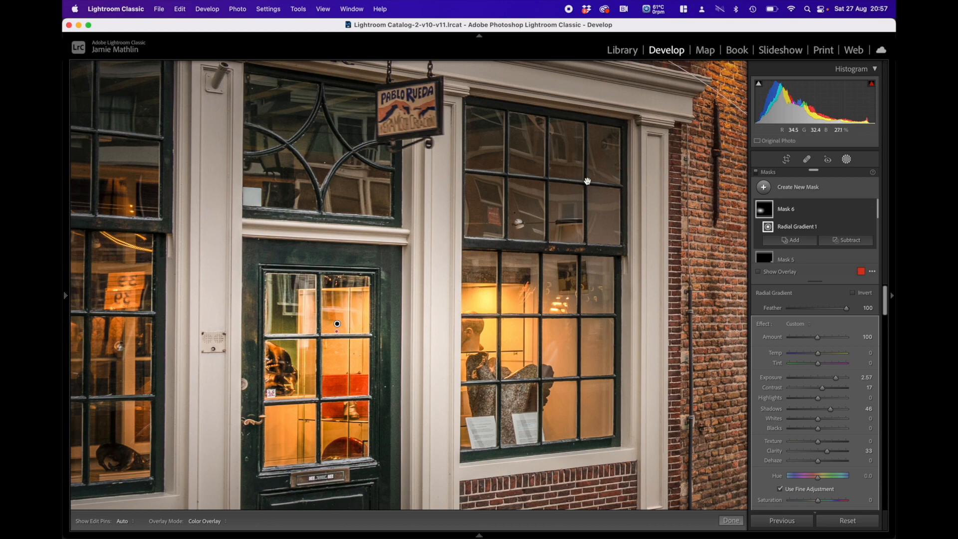
pyautogui.click(841, 240)
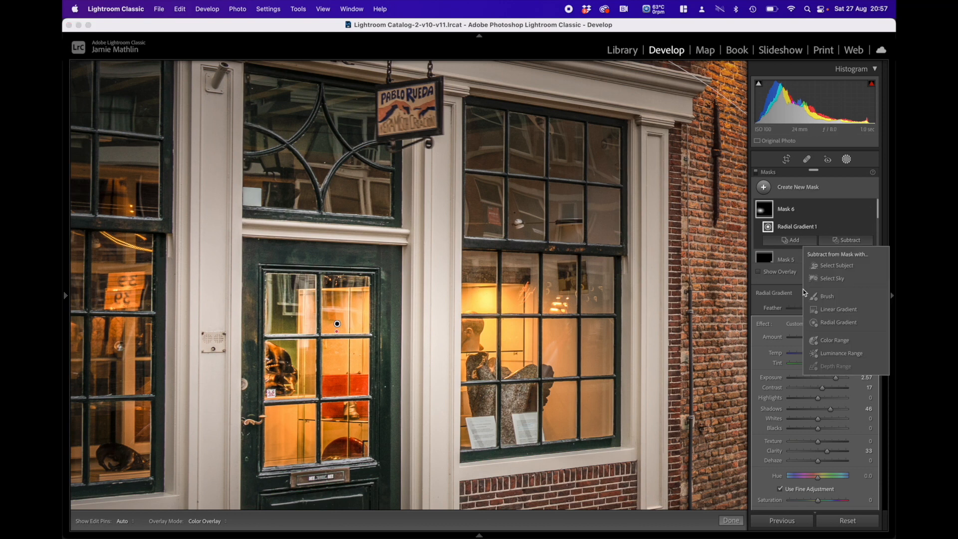
pyautogui.click(828, 300)
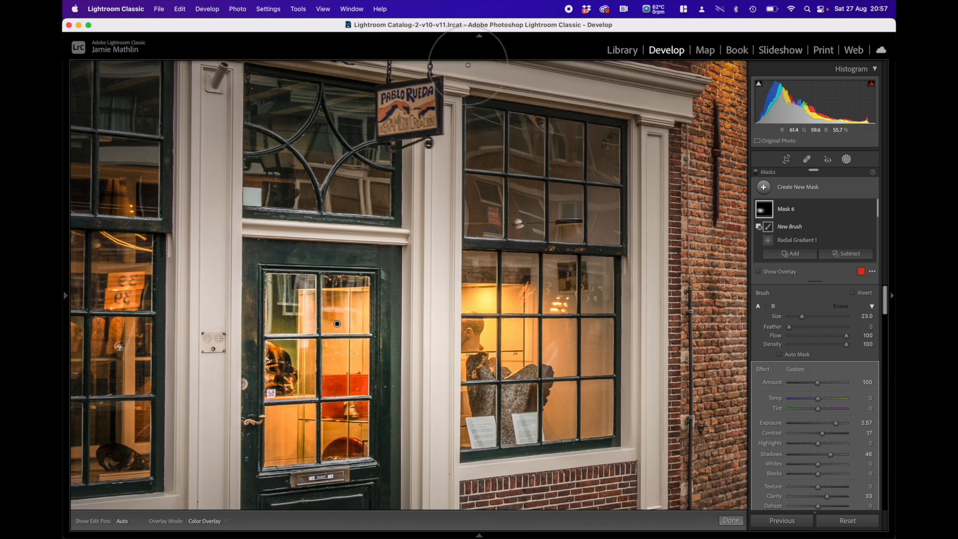
pyautogui.scroll(-5, 500, 75)
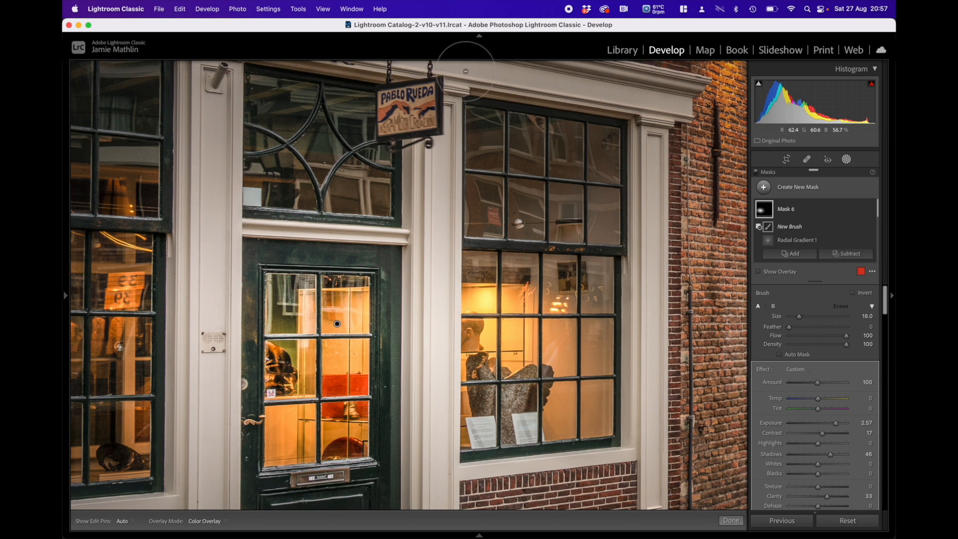
pyautogui.moveTo(479, 72); pyautogui.dragTo(447, 78)
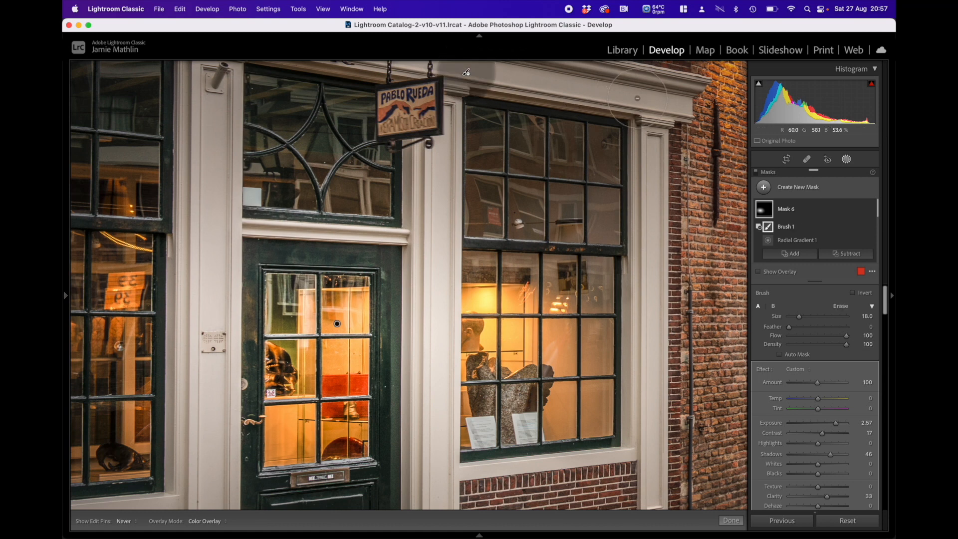
# Step: Brush the rest of this window's surround out of Mask 6 in straight strokes: cornice, outer pillar and sill
pyautogui.keyDown('shift'); pyautogui.click(637, 98); pyautogui.keyUp('shift')
pyautogui.keyDown('shift'); pyautogui.click(655, 127); pyautogui.keyUp('shift')
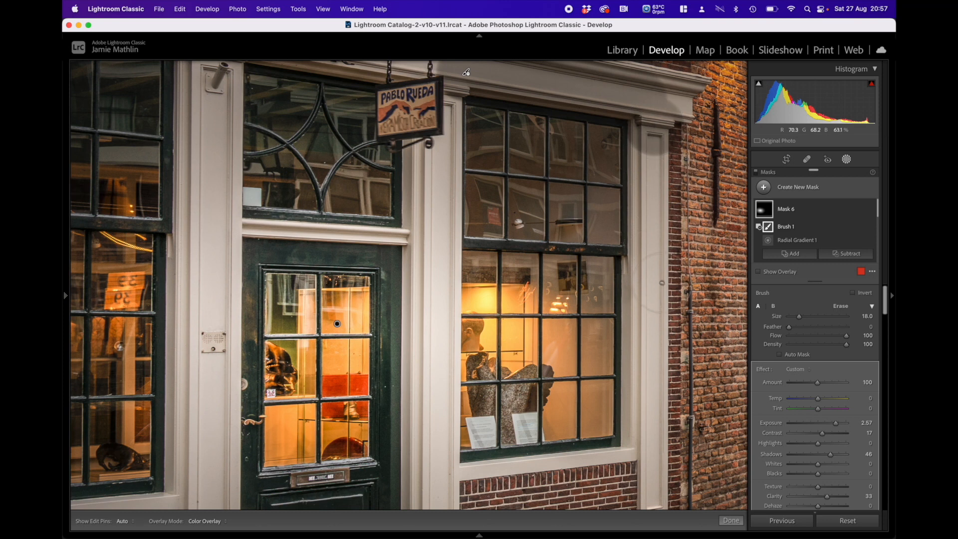
pyautogui.keyDown('shift'); pyautogui.click(650, 260); pyautogui.keyUp('shift')
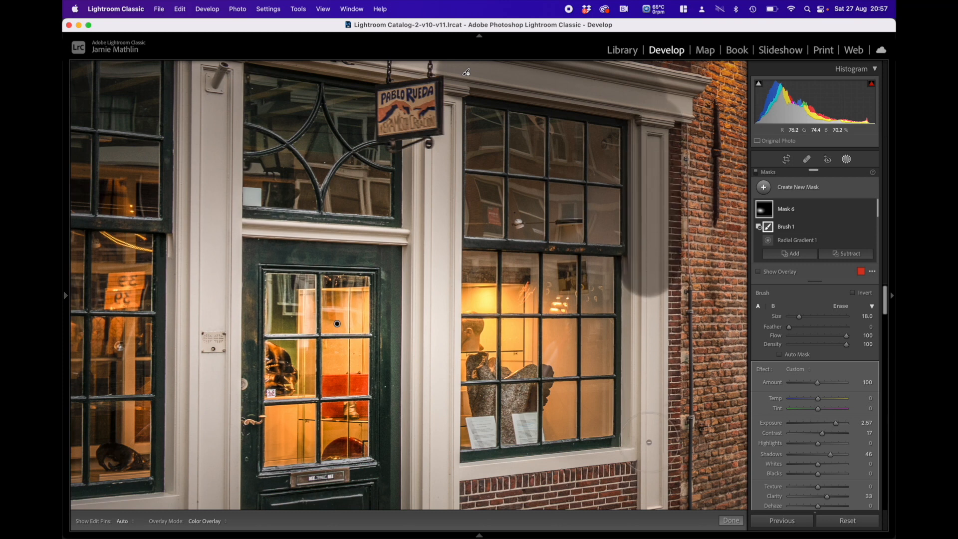
pyautogui.keyDown('shift'); pyautogui.click(649, 442); pyautogui.keyUp('shift')
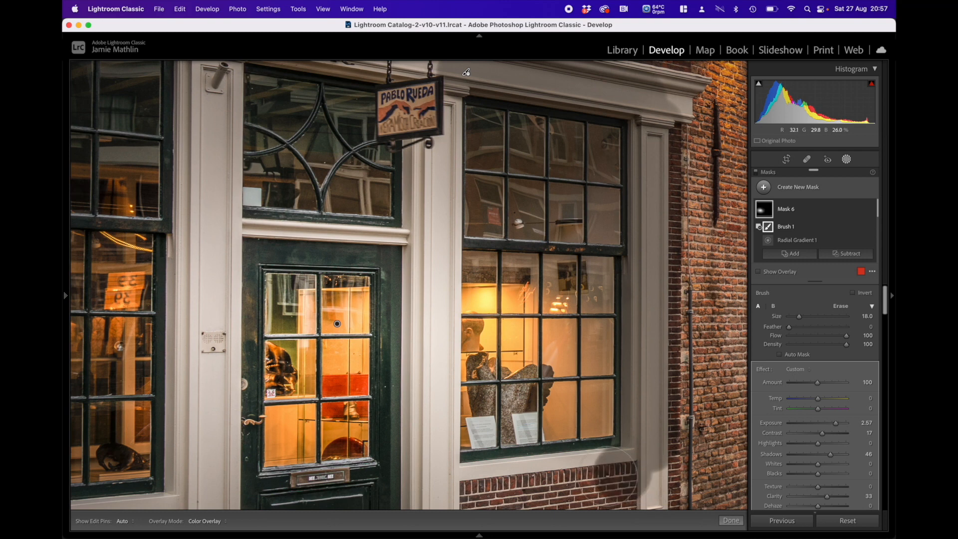
pyautogui.keyDown('shift'); pyautogui.click(467, 480); pyautogui.keyUp('shift')
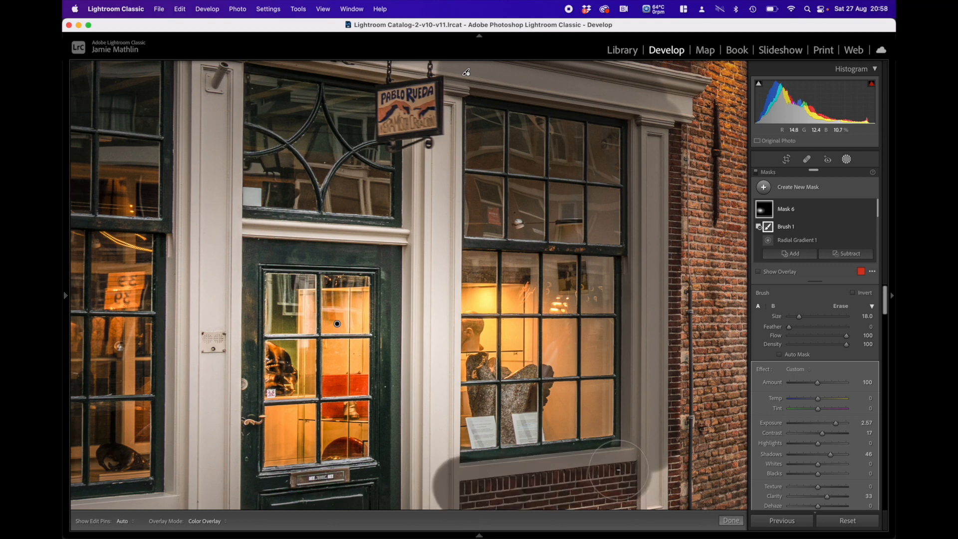
# Step: Brush out the pillar between door and window, and the window's middle rail with the brush reduced to size 4
pyautogui.click(431, 465)
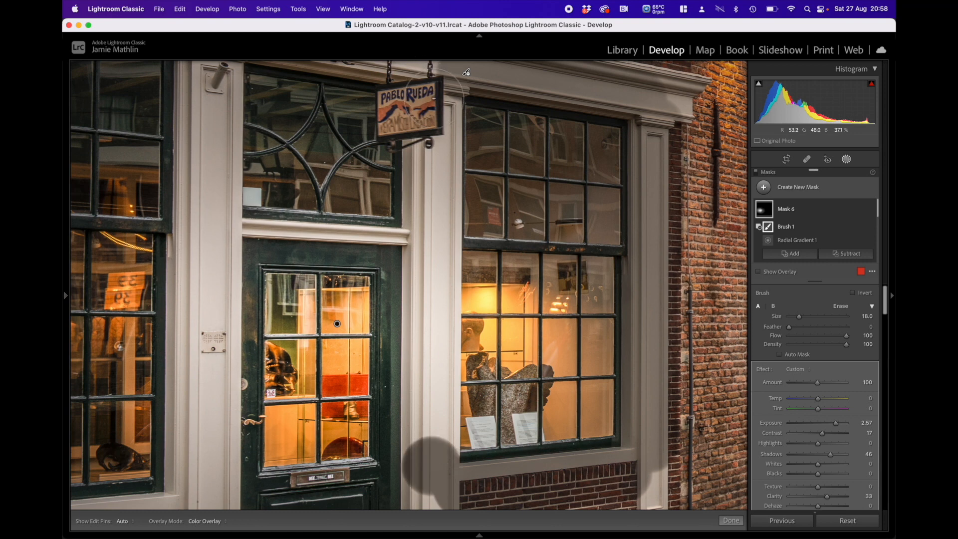
pyautogui.keyDown('shift'); pyautogui.click(434, 98); pyautogui.keyUp('shift')
pyautogui.scroll(-6, 448, 242)
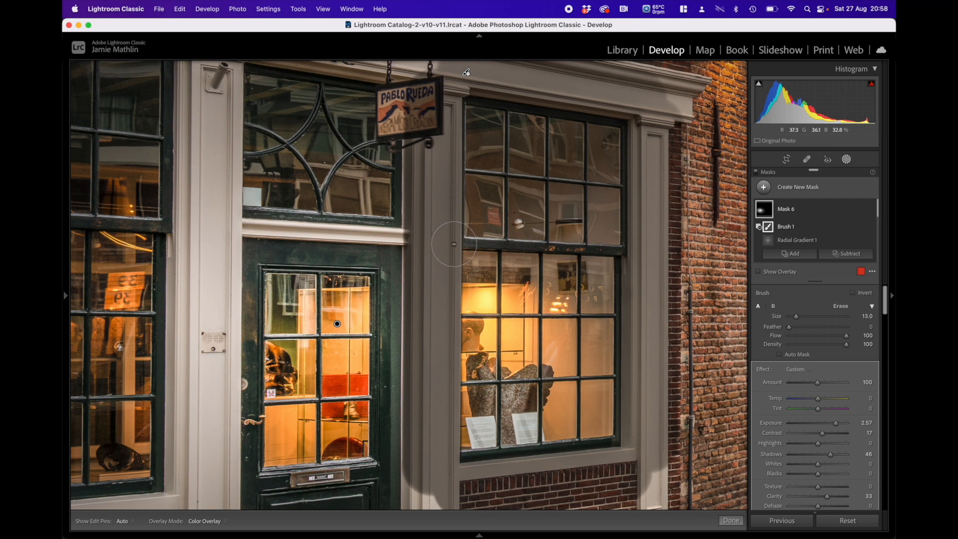
pyautogui.scroll(-1, 461, 245)
pyautogui.keyDown('shift'); pyautogui.click(626, 252); pyautogui.keyUp('shift')
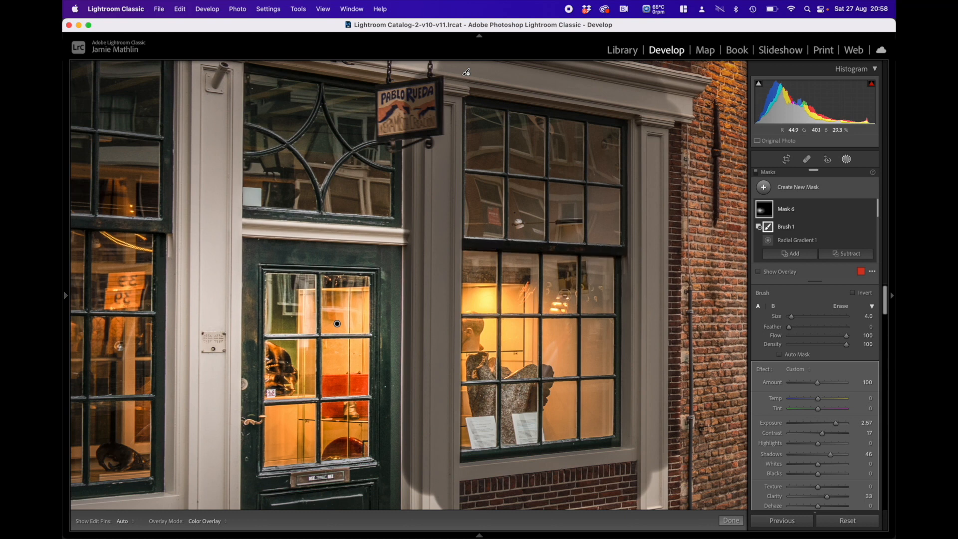
# Step: Reduce the brush to size 1 and subtract the thin glazing bars of the window's upper sash
pyautogui.press('[')
pyautogui.press('[')
pyautogui.press('[')
pyautogui.keyDown('shift'); pyautogui.click(623, 187); pyautogui.keyUp('shift')
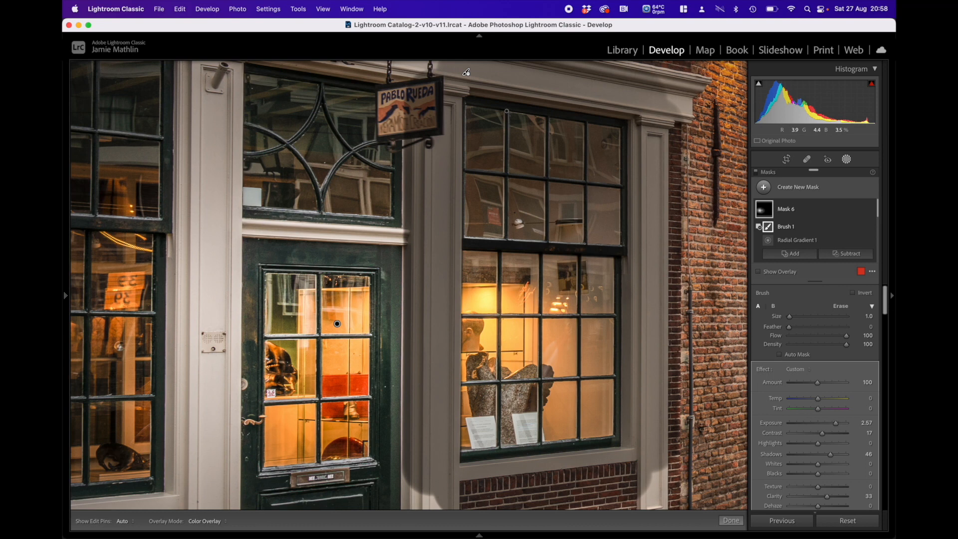
pyautogui.keyDown('shift'); pyautogui.click(505, 241); pyautogui.keyUp('shift')
pyautogui.click(547, 244)
pyautogui.keyDown('shift'); pyautogui.click(547, 119); pyautogui.keyUp('shift')
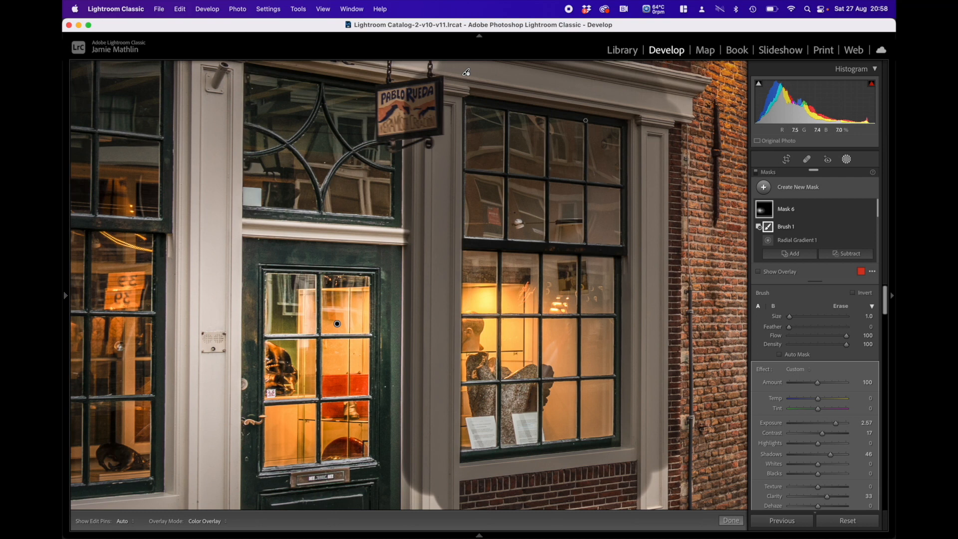
pyautogui.keyDown('shift'); pyautogui.click(585, 244); pyautogui.keyUp('shift')
# Step: Subtract the glazing bars and bottom frame of the window's lower sash with straight size 1 strokes
pyautogui.keyDown('shift'); pyautogui.click(499, 449); pyautogui.keyUp('shift')
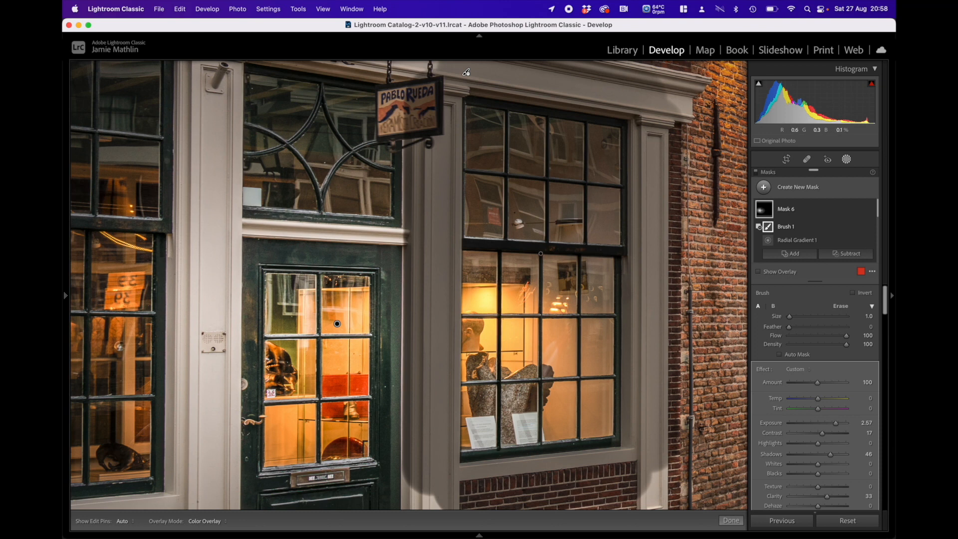
pyautogui.keyDown('shift'); pyautogui.click(541, 446); pyautogui.keyUp('shift')
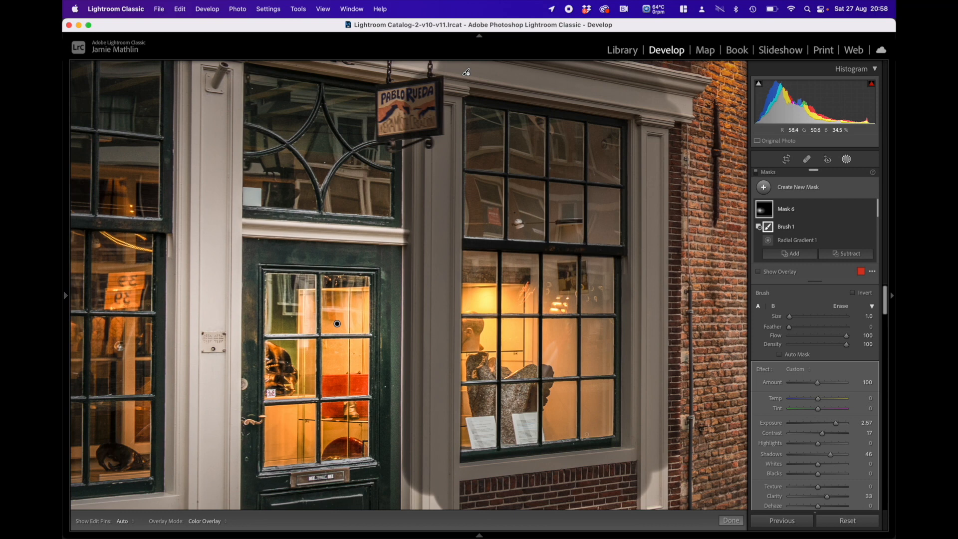
pyautogui.keyDown('shift'); pyautogui.click(578, 441); pyautogui.keyUp('shift')
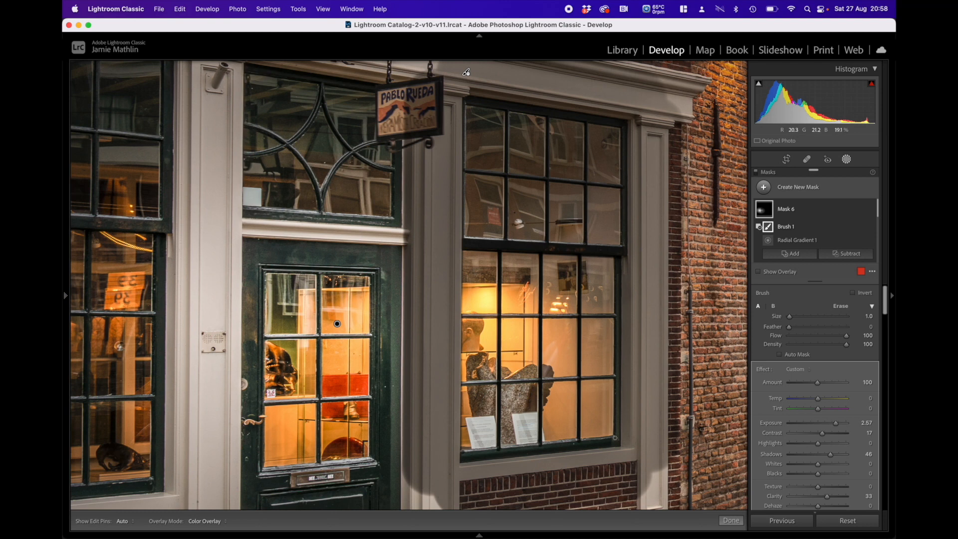
pyautogui.keyDown('shift'); pyautogui.click(501, 447); pyautogui.keyUp('shift')
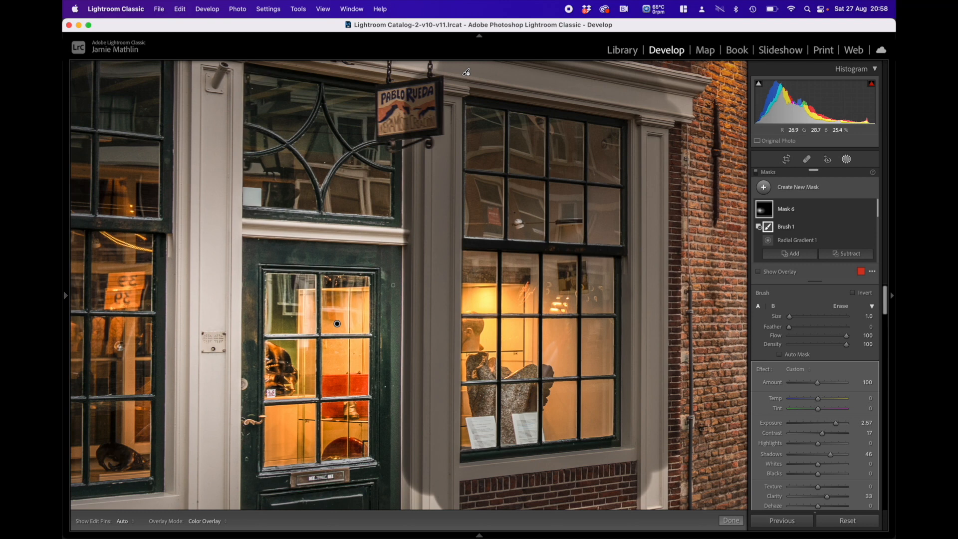
# Step: Enlarge the brush to size 20 and subtract the cornice above the shop door from Mask 6
pyautogui.moveTo(352, 242)
pyautogui.mouseDown()
pyautogui.moveTo(545, 257)
pyautogui.moveTo(590, 326)
pyautogui.mouseUp()
pyautogui.scroll(5, 509, 161)
pyautogui.scroll(3, 509, 161)
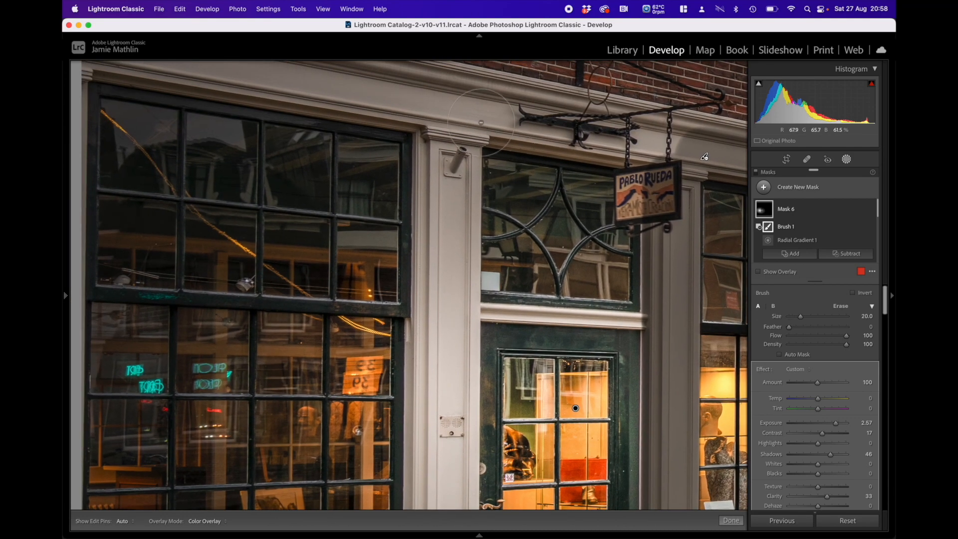
pyautogui.click(496, 121)
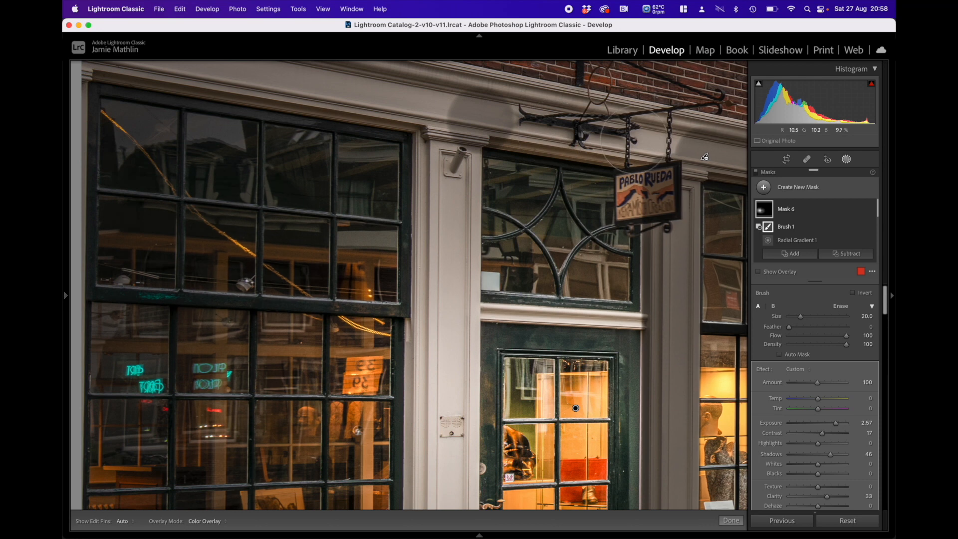
# Step: Brush the hanging shop sign out of Mask 6, reducing the brush to size 2 for its finer parts
pyautogui.scroll(-4, 646, 146)
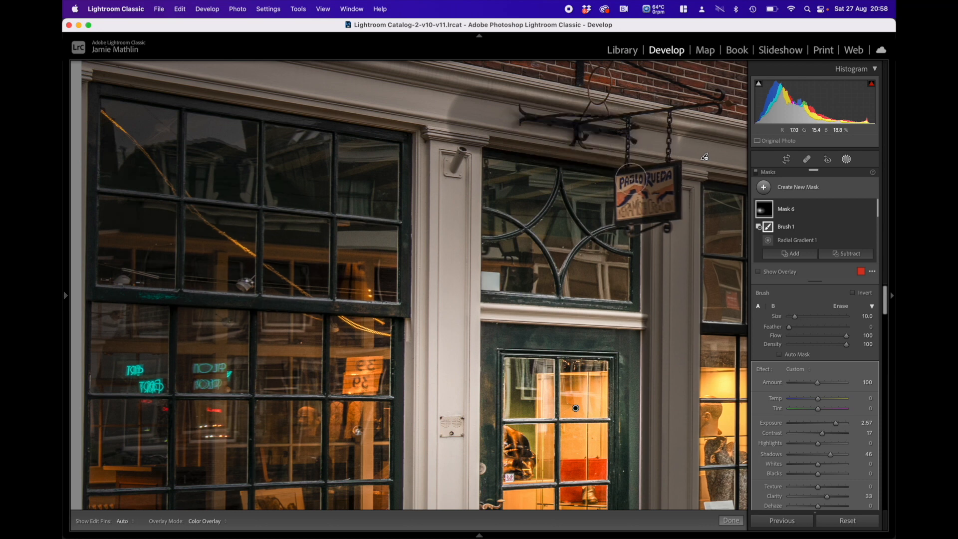
pyautogui.scroll(-2, 636, 199)
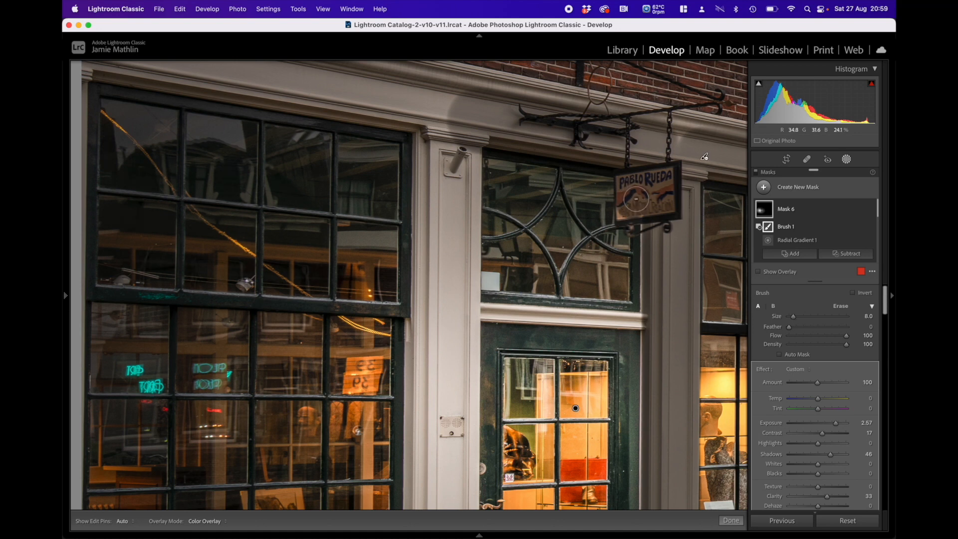
pyautogui.scroll(-5, 636, 198)
pyautogui.press('h')
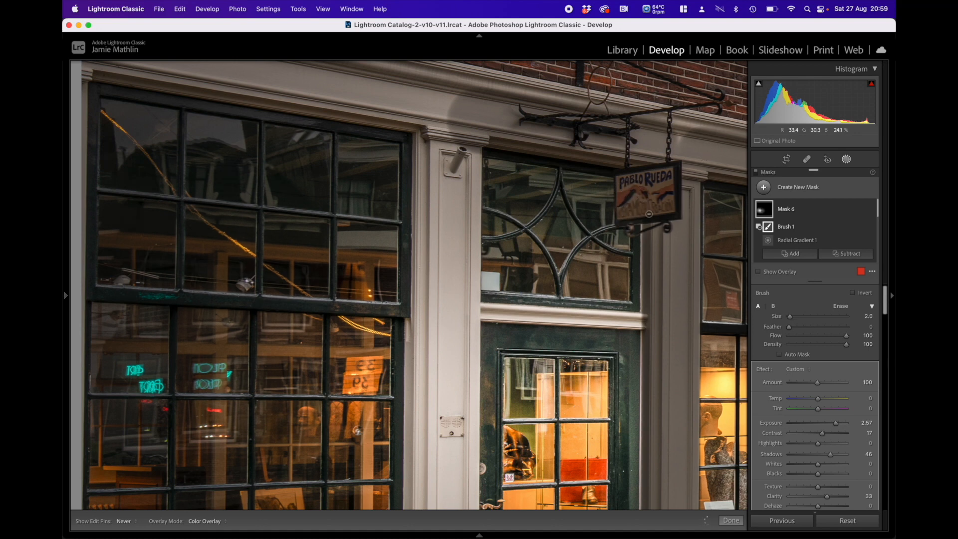
pyautogui.press('h')
# Step: Set the brush to size 10 and subtract the lintel above the door and the pillar beside the fanlight
pyautogui.scroll(4, 646, 230)
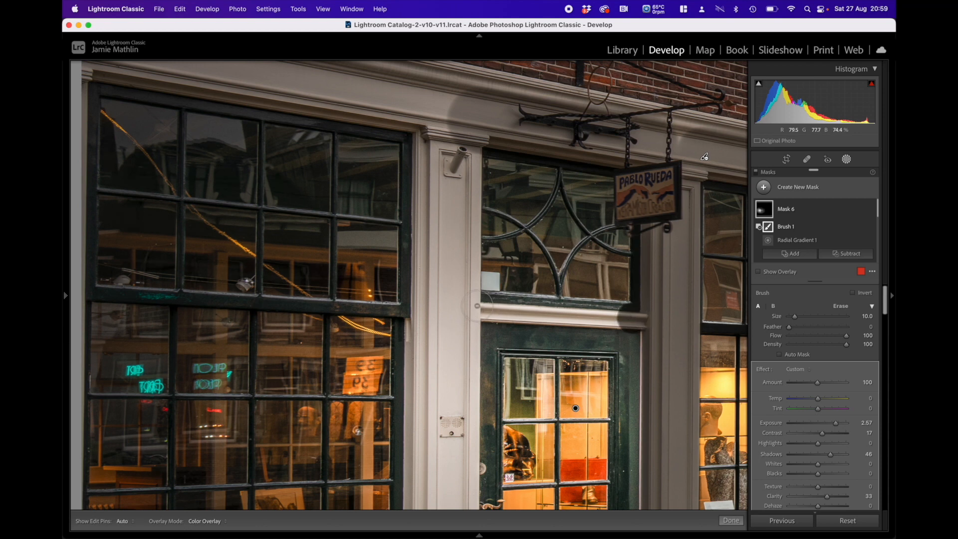
pyautogui.moveTo(476, 305); pyautogui.dragTo(465, 290)
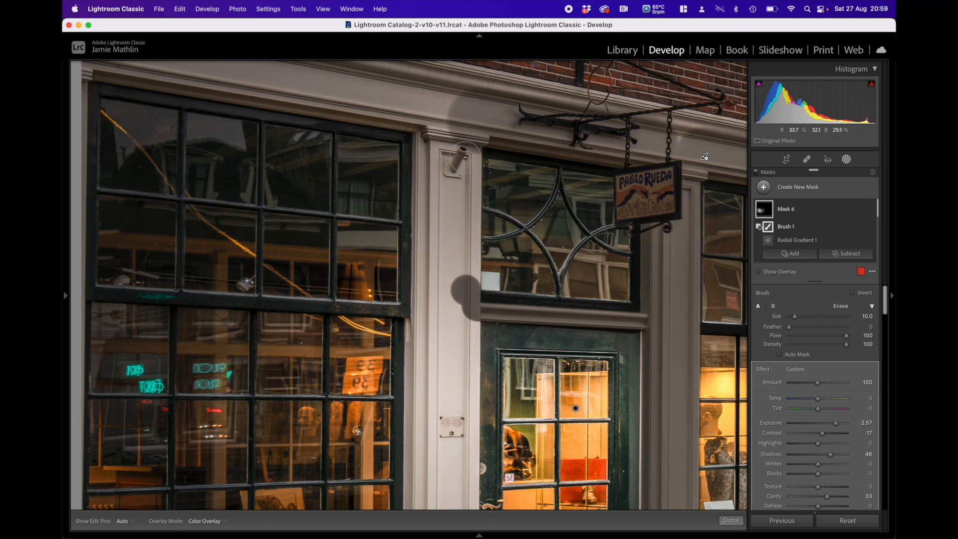
pyautogui.keyDown('shift'); pyautogui.click(468, 154); pyautogui.keyUp('shift')
# Step: Reduce the brush to size 1 and subtract the curved glazing bars of the fanlight above the door from Mask 6
pyautogui.press('[')
pyautogui.press('[')
pyautogui.press('[')
pyautogui.press('[')
pyautogui.press('[')
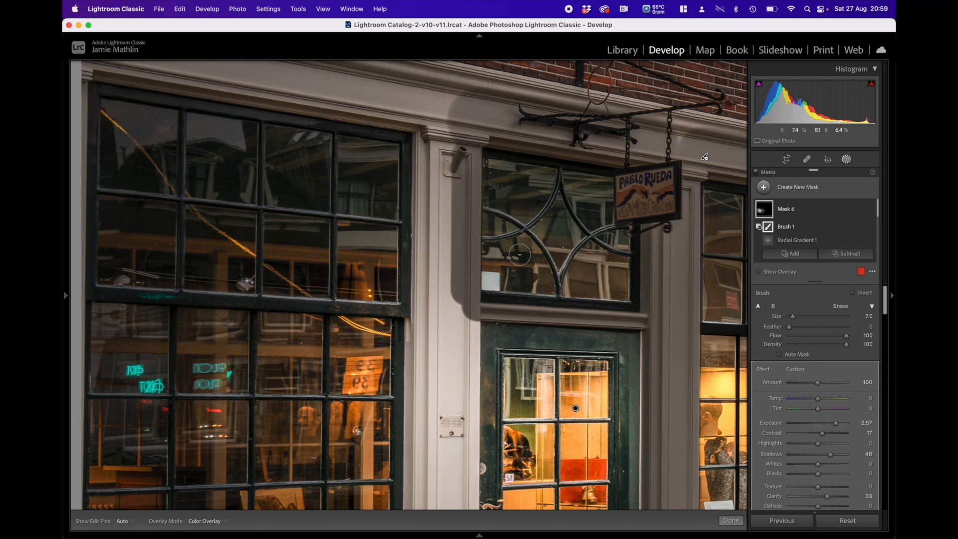
pyautogui.press('[')
pyautogui.press('[')
pyautogui.press('[')
pyautogui.press('h')
pyautogui.moveTo(507, 218)
pyautogui.mouseDown()
pyautogui.moveTo(542, 245)
pyautogui.moveTo(558, 295)
pyautogui.moveTo(553, 276)
pyautogui.moveTo(557, 287)
pyautogui.moveTo(577, 247)
pyautogui.moveTo(634, 225)
pyautogui.mouseUp()
pyautogui.press('h')
pyautogui.press('h')
pyautogui.press('h')
pyautogui.press('[')
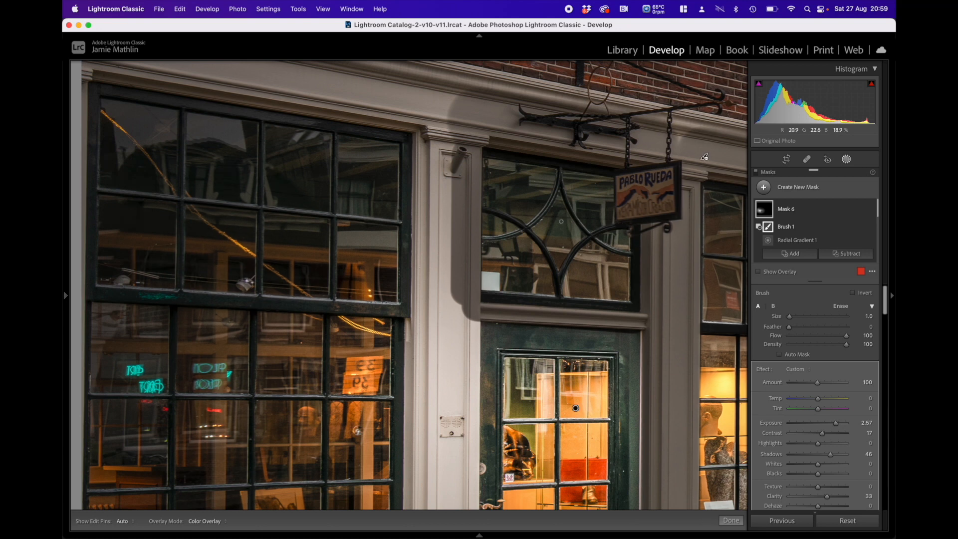
# Step: Subtract the remaining parts of the fanlight's curved bars and its bottom frame with brush sizes 3 and 2
pyautogui.press('h')
pyautogui.press('h')
pyautogui.press('h')
pyautogui.press(']')
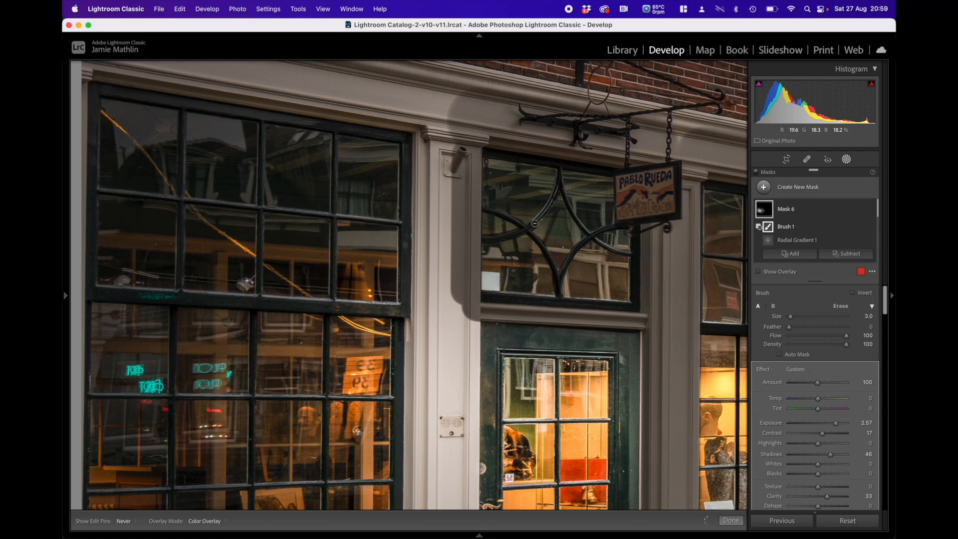
pyautogui.press('h')
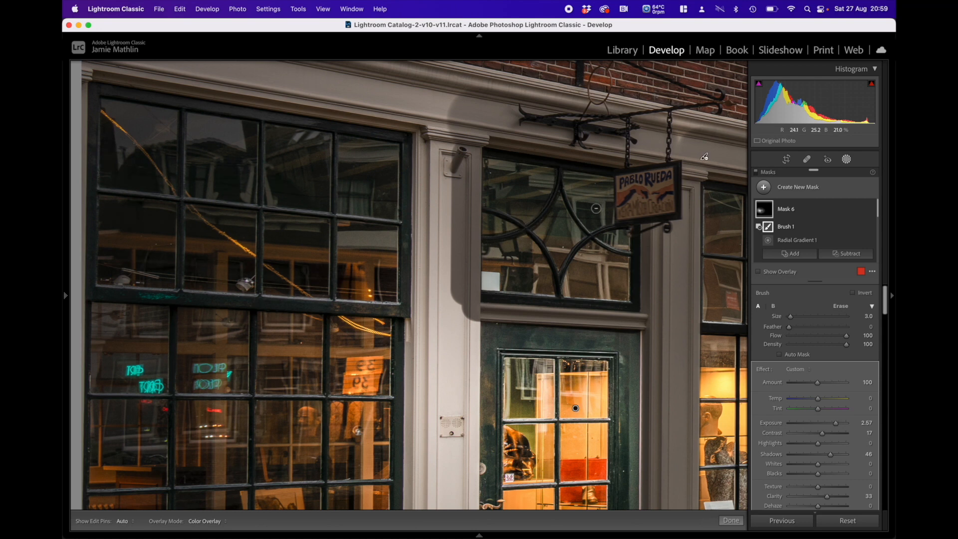
pyautogui.press('[')
pyautogui.press('h')
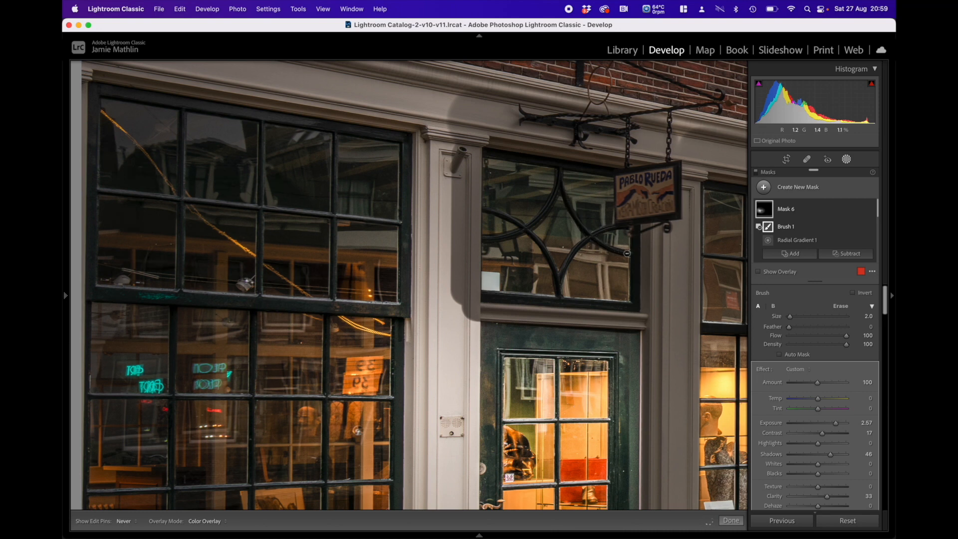
pyautogui.press('h')
pyautogui.press('h')
pyautogui.moveTo(483, 293); pyautogui.dragTo(632, 304)
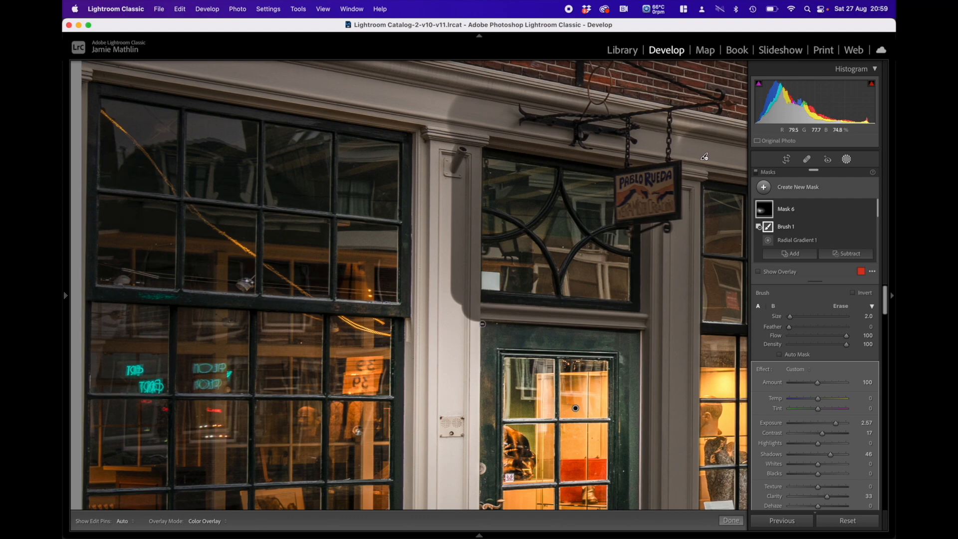
# Step: Enlarge the brush to size 12 and subtract the shop door's top rail and right stile from Mask 6 with straight strokes
pyautogui.press(']')
pyautogui.press(']')
pyautogui.moveTo(525, 355); pyautogui.dragTo(502, 172)
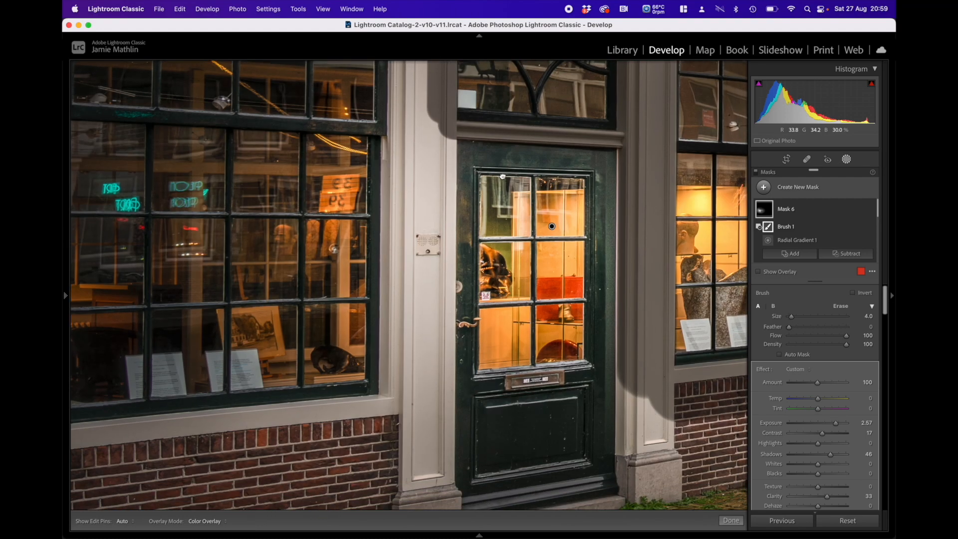
pyautogui.press(']')
pyautogui.press(']')
pyautogui.press(']')
pyautogui.press(']')
pyautogui.press(']')
pyautogui.press(']')
pyautogui.press(']')
pyautogui.press(']')
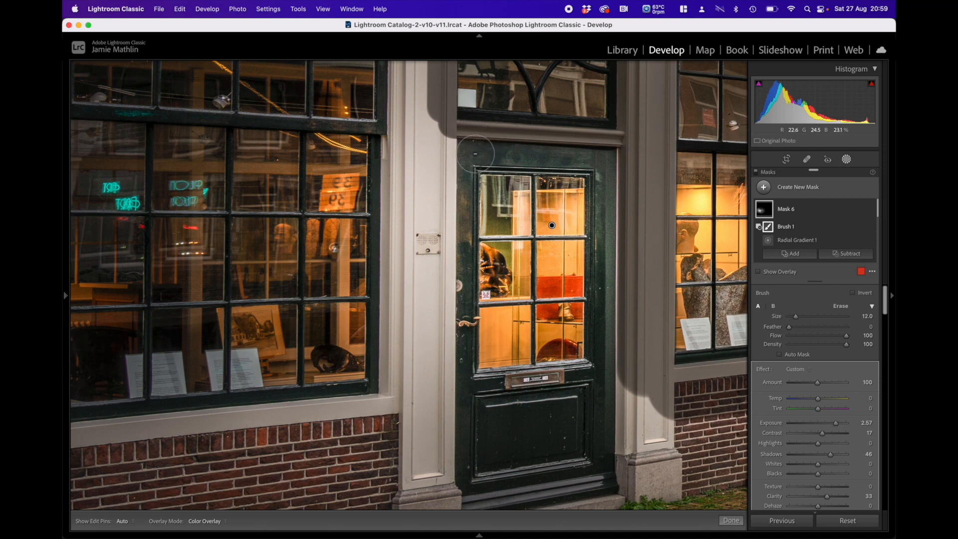
pyautogui.click(476, 154)
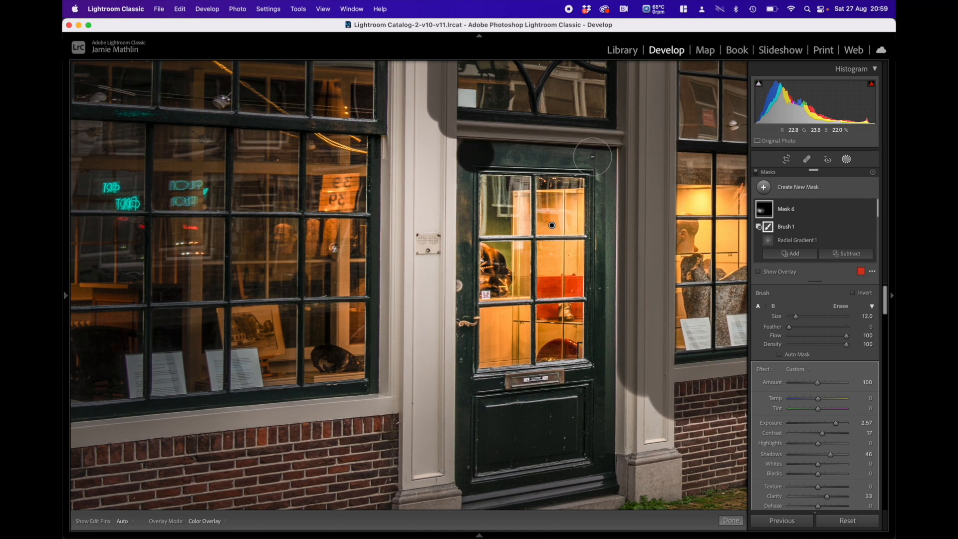
pyautogui.keyDown('shift'); pyautogui.click(592, 157); pyautogui.keyUp('shift')
pyautogui.keyDown('shift'); pyautogui.click(601, 174); pyautogui.keyUp('shift')
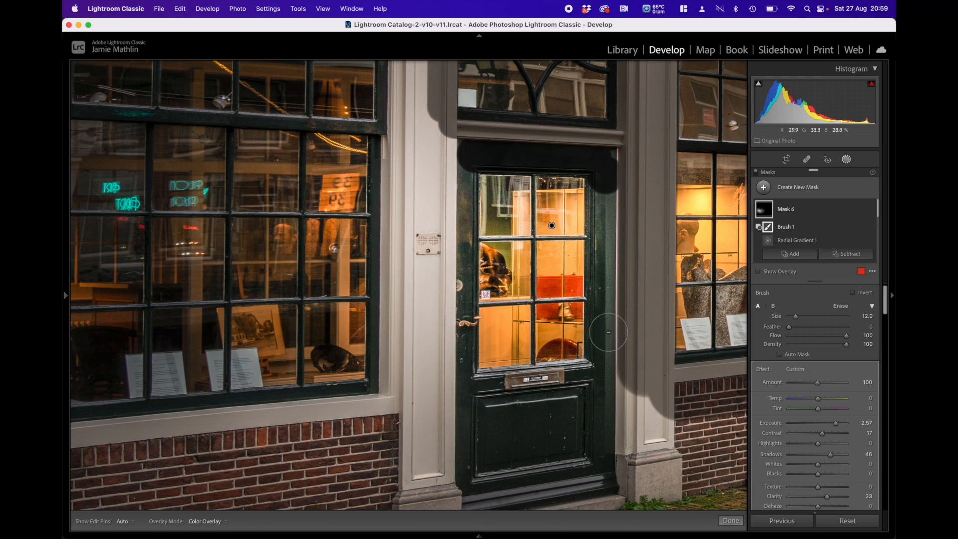
pyautogui.keyDown('shift'); pyautogui.click(601, 359); pyautogui.keyUp('shift')
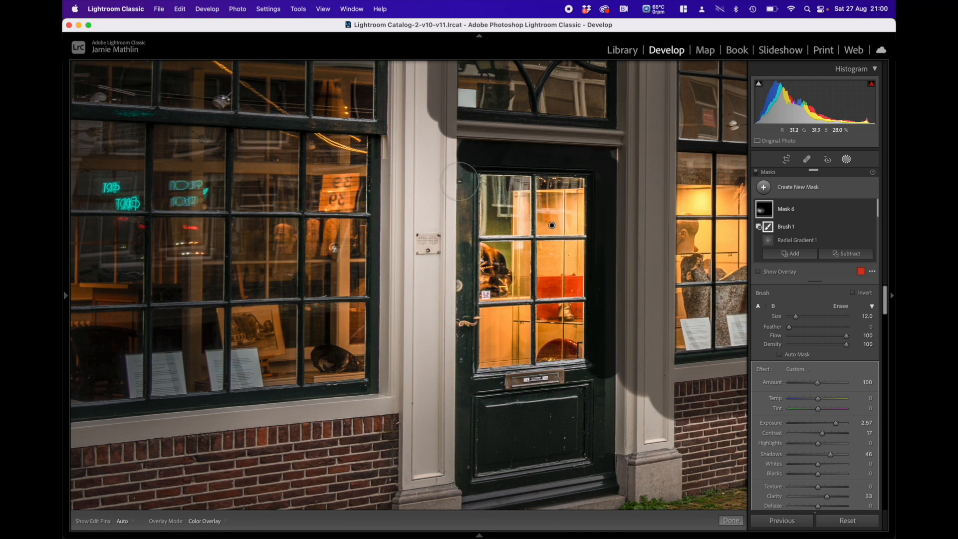
# Step: Subtract the door's left stile at size 12 and the letterbox rail below its glass at size 10
pyautogui.click(460, 176)
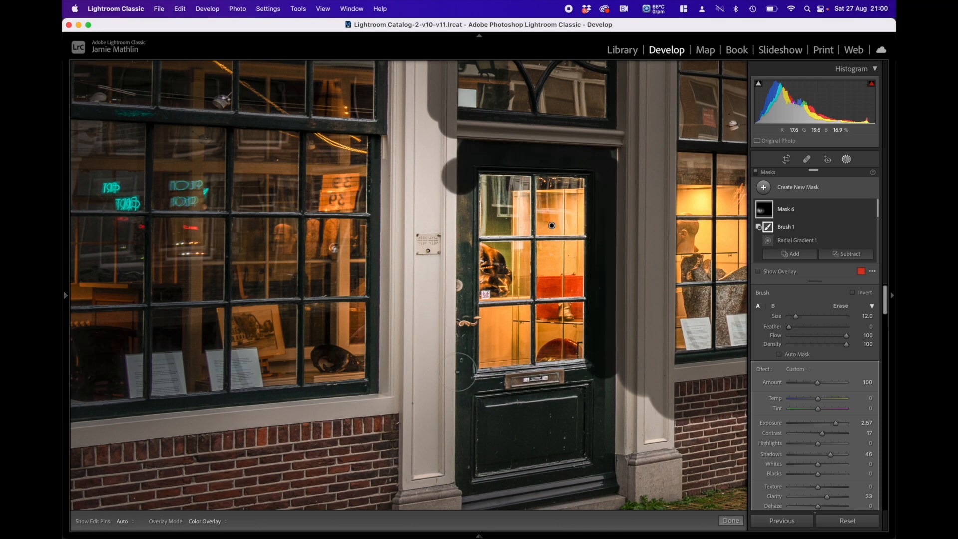
pyautogui.keyDown('shift'); pyautogui.click(459, 371); pyautogui.keyUp('shift')
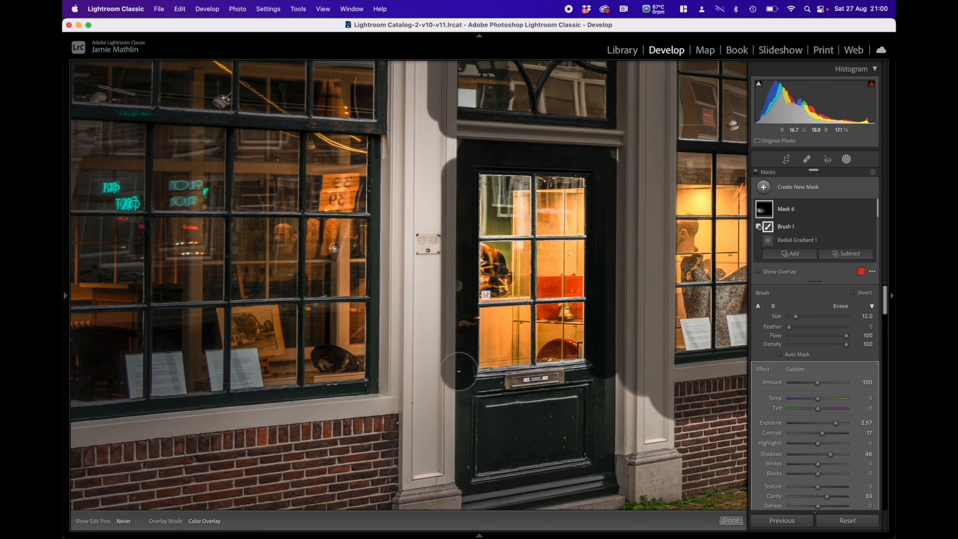
pyautogui.scroll(-2, 469, 380)
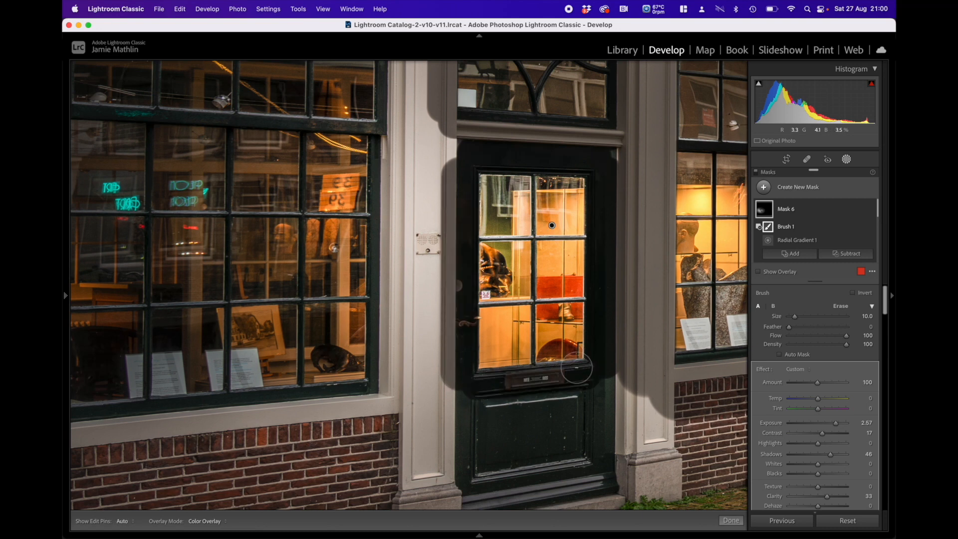
pyautogui.keyDown('shift'); pyautogui.click(586, 375); pyautogui.keyUp('shift')
# Step: Reduce the brush to size 1 and subtract the glazing bars of the door's window with straight strokes
pyautogui.scroll(-5, 533, 175)
pyautogui.keyDown('shift'); pyautogui.click(534, 367); pyautogui.keyUp('shift')
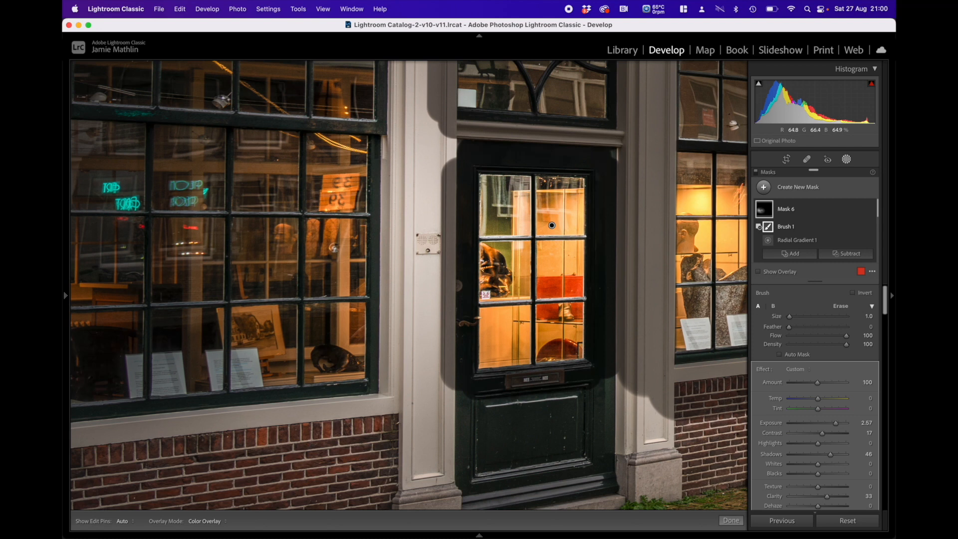
pyautogui.keyDown('shift'); pyautogui.click(586, 298); pyautogui.keyUp('shift')
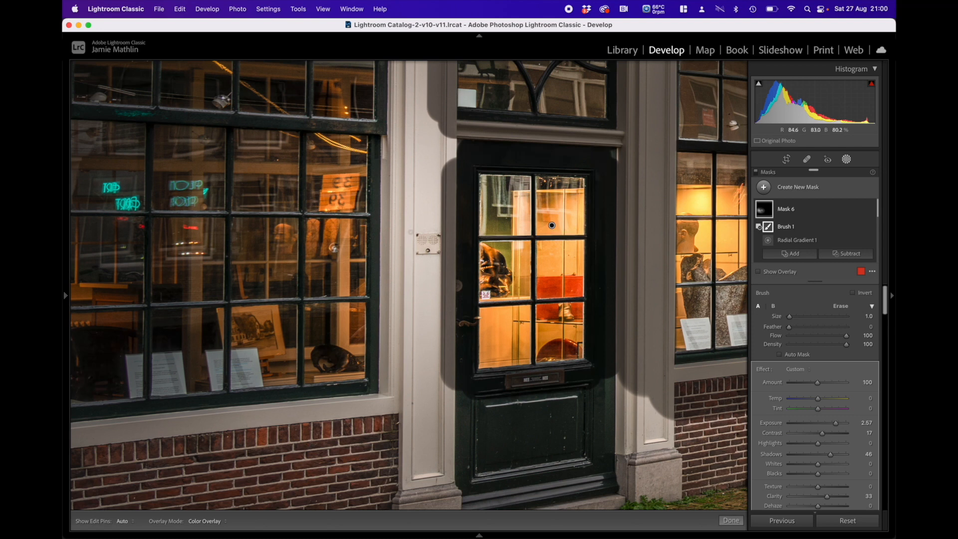
# Step: Set the brush to size 15 and subtract the frame and wall strip along the right side of the window's lower sash
pyautogui.scroll(5, 472, 425)
pyautogui.moveTo(458, 412)
pyautogui.mouseDown()
pyautogui.moveTo(494, 415)
pyautogui.moveTo(607, 391)
pyautogui.moveTo(672, 420)
pyautogui.moveTo(442, 449)
pyautogui.moveTo(643, 442)
pyautogui.moveTo(431, 453)
pyautogui.moveTo(402, 386)
pyautogui.mouseUp()
pyautogui.moveTo(326, 279); pyautogui.dragTo(460, 357)
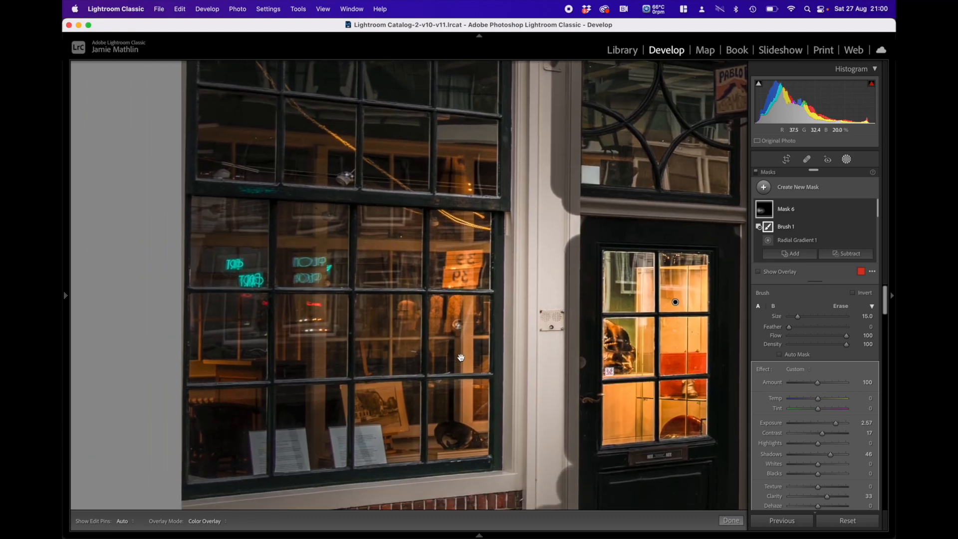
pyautogui.click(516, 465)
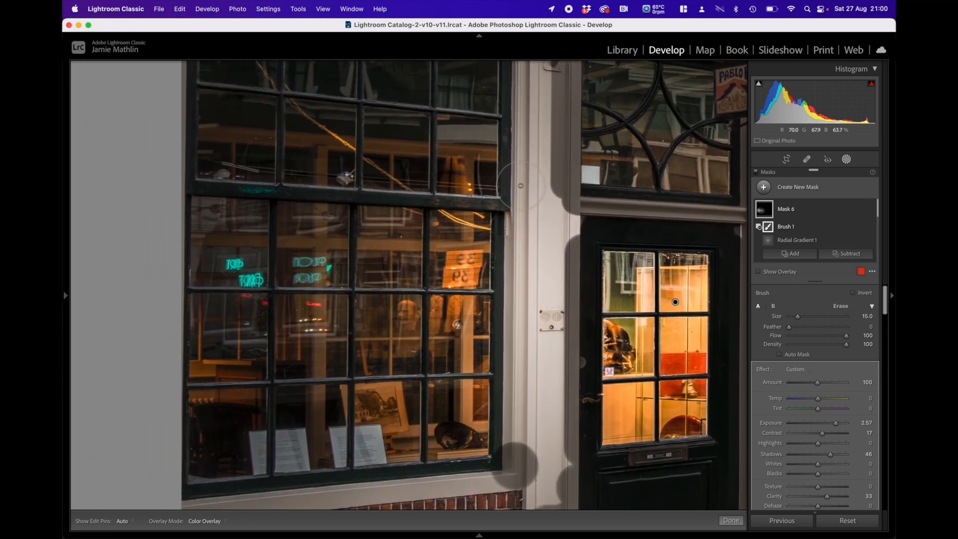
pyautogui.click(520, 218)
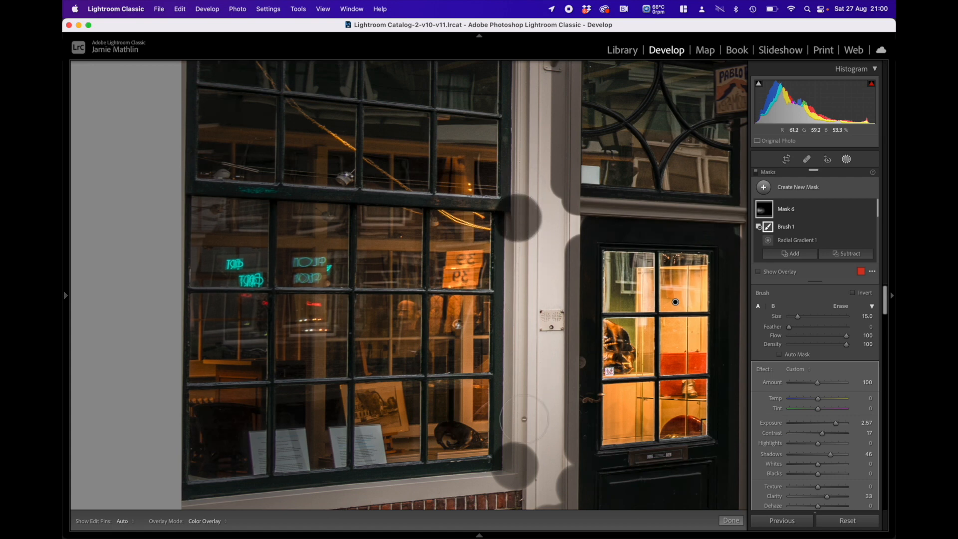
pyautogui.keyDown('shift'); pyautogui.click(515, 457); pyautogui.keyUp('shift')
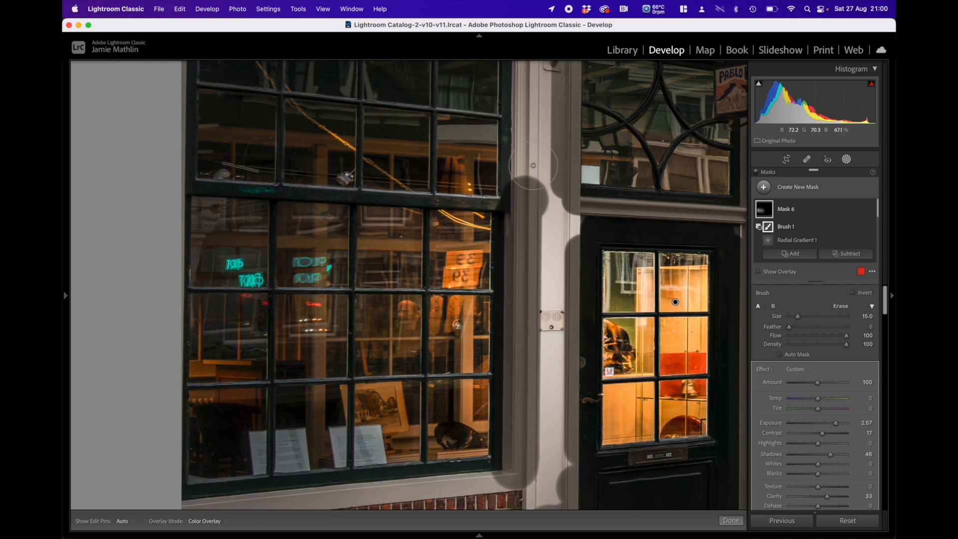
# Step: Subtract the rest of the pillar beside the window, the windowsill and the brick wall below it from Mask 6
pyautogui.scroll(5, 529, 135)
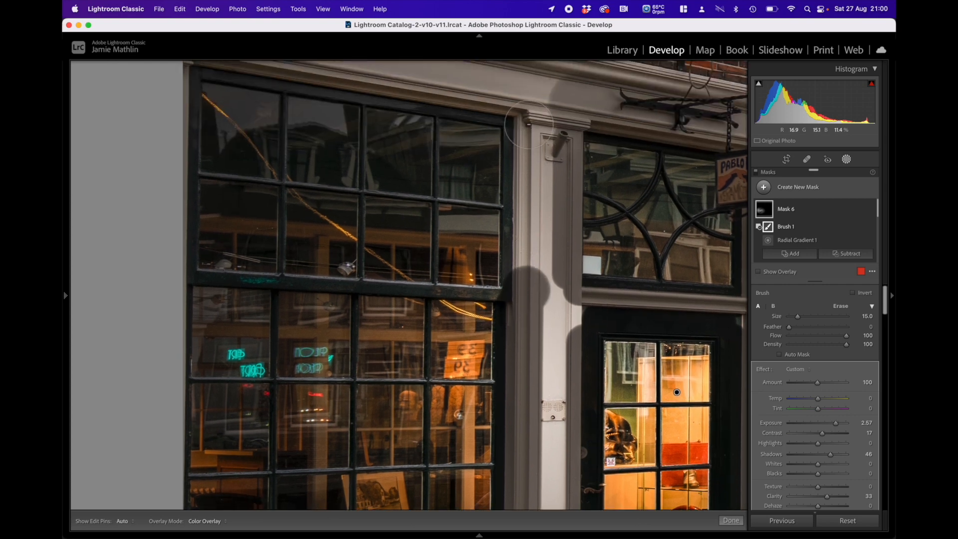
pyautogui.moveTo(528, 124)
pyautogui.mouseDown()
pyautogui.moveTo(549, 325)
pyautogui.moveTo(570, 314)
pyautogui.moveTo(555, 322)
pyautogui.moveTo(551, 345)
pyautogui.moveTo(537, 306)
pyautogui.moveTo(542, 289)
pyautogui.moveTo(549, 322)
pyautogui.moveTo(539, 121)
pyautogui.moveTo(547, 359)
pyautogui.moveTo(541, 386)
pyautogui.moveTo(534, 375)
pyautogui.moveTo(480, 365)
pyautogui.mouseUp()
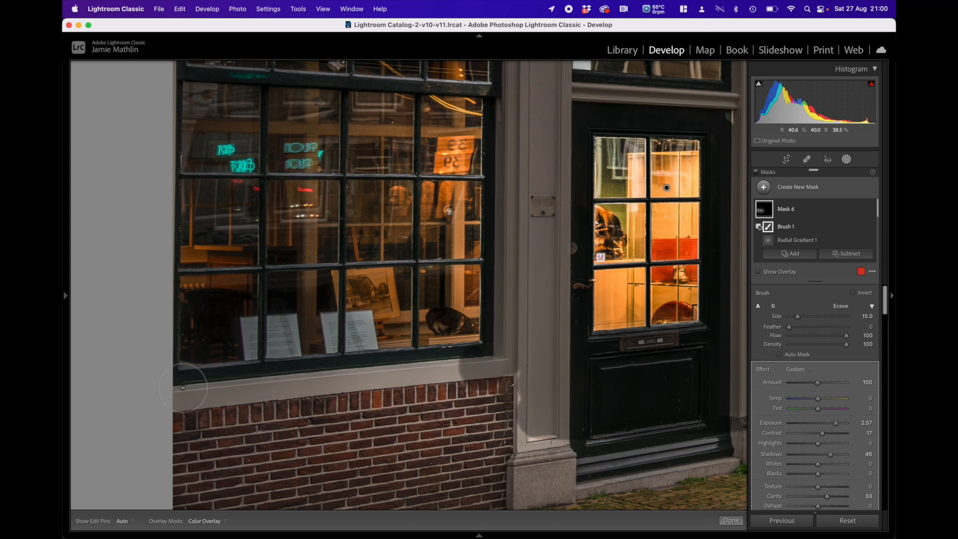
pyautogui.keyDown('shift'); pyautogui.click(178, 392); pyautogui.keyUp('shift')
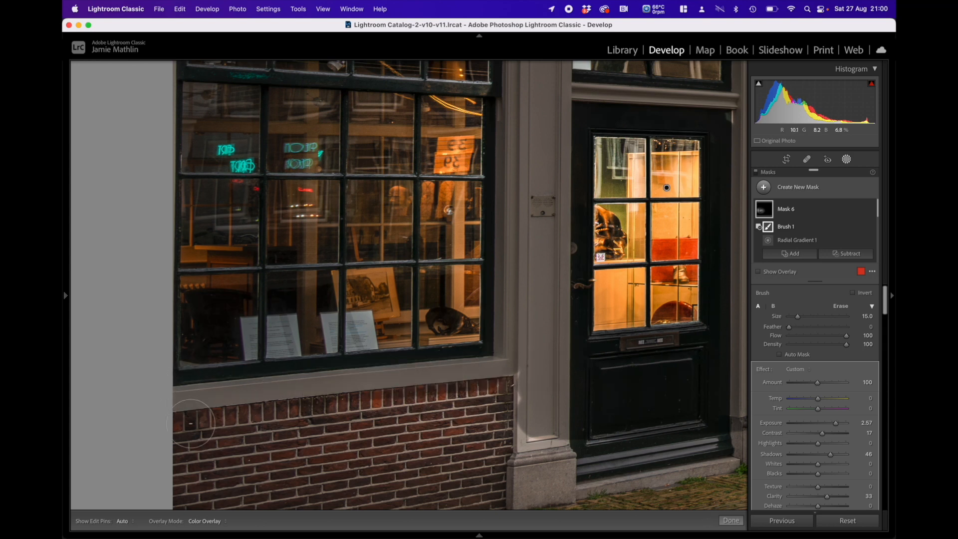
pyautogui.moveTo(194, 423)
pyautogui.mouseDown()
pyautogui.moveTo(479, 419)
pyautogui.moveTo(525, 396)
pyautogui.moveTo(520, 387)
pyautogui.moveTo(426, 425)
pyautogui.moveTo(190, 472)
pyautogui.mouseUp()
# Step: Reduce the brush to size 4 and subtract the horizontal rail between the window's upper and lower sashes
pyautogui.scroll(5, 399, 240)
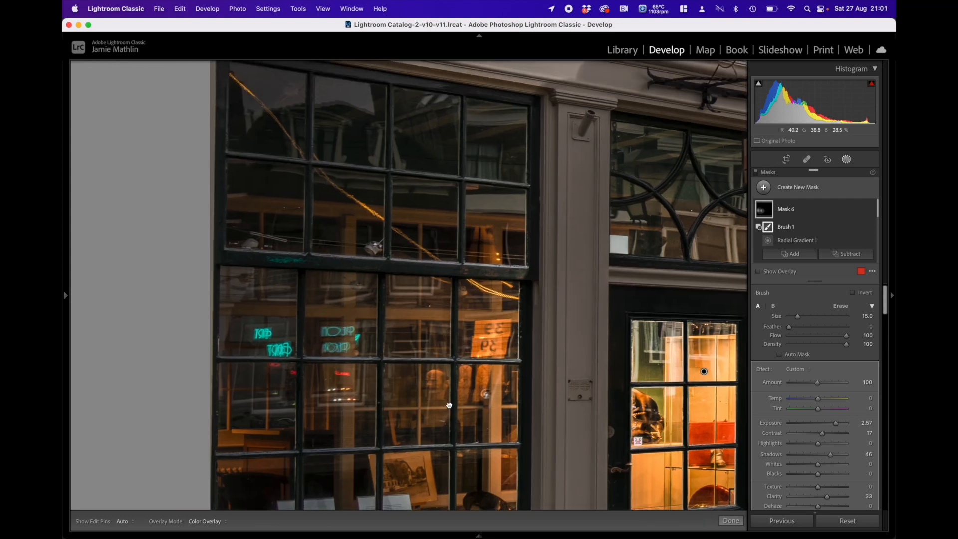
pyautogui.scroll(-8, 233, 274)
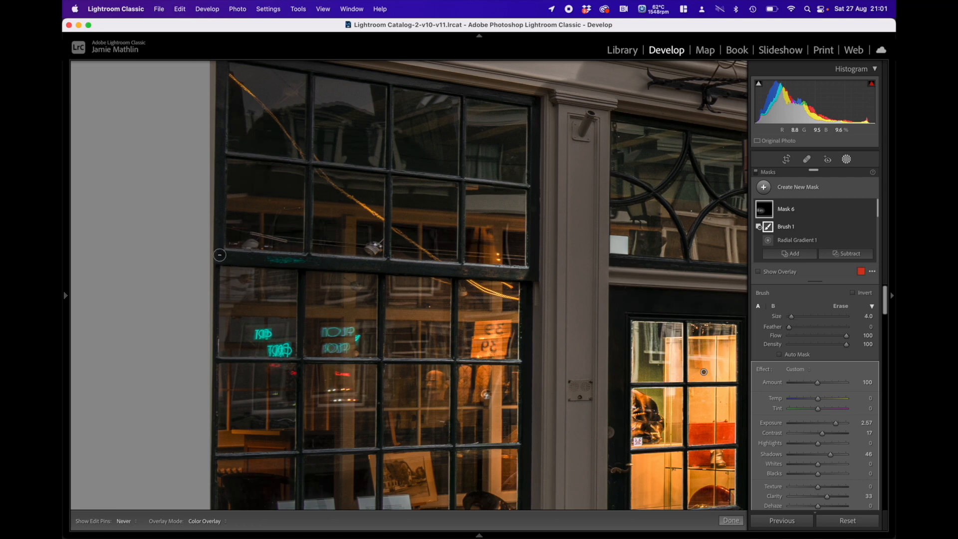
pyautogui.click(219, 255)
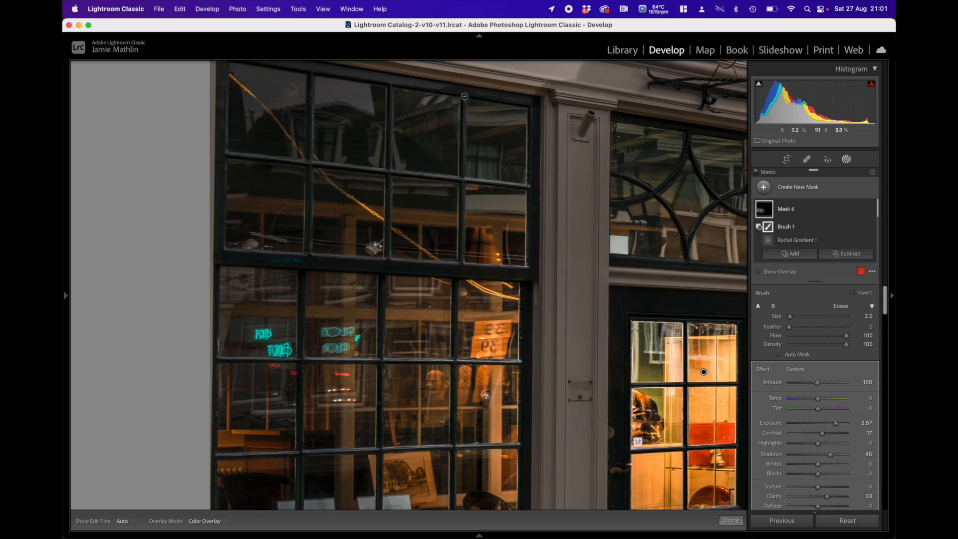
# Step: Subtract the upper sash's glazing bars at brush size 2, and its left outer frame with a larger brush
pyautogui.moveTo(461, 264); pyautogui.dragTo(462, 102)
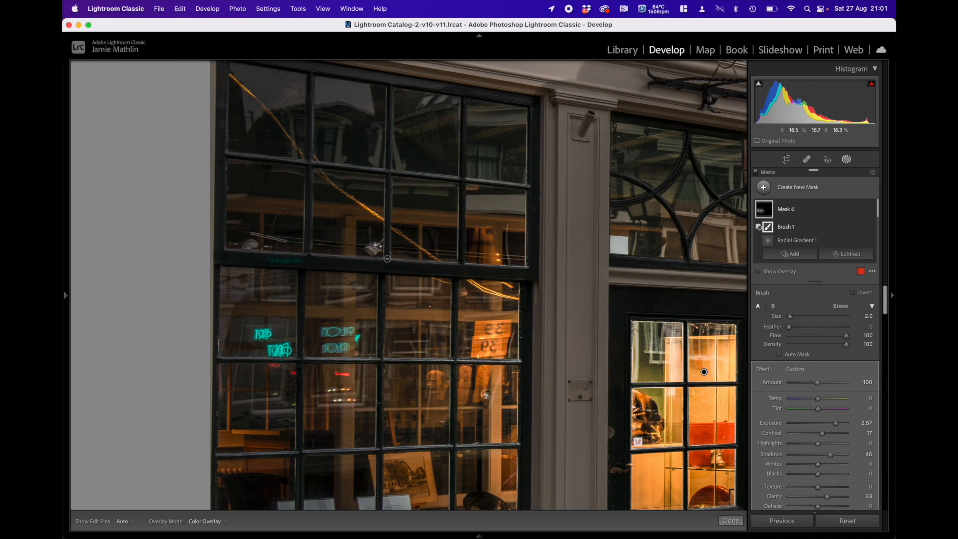
pyautogui.moveTo(387, 258); pyautogui.dragTo(388, 180)
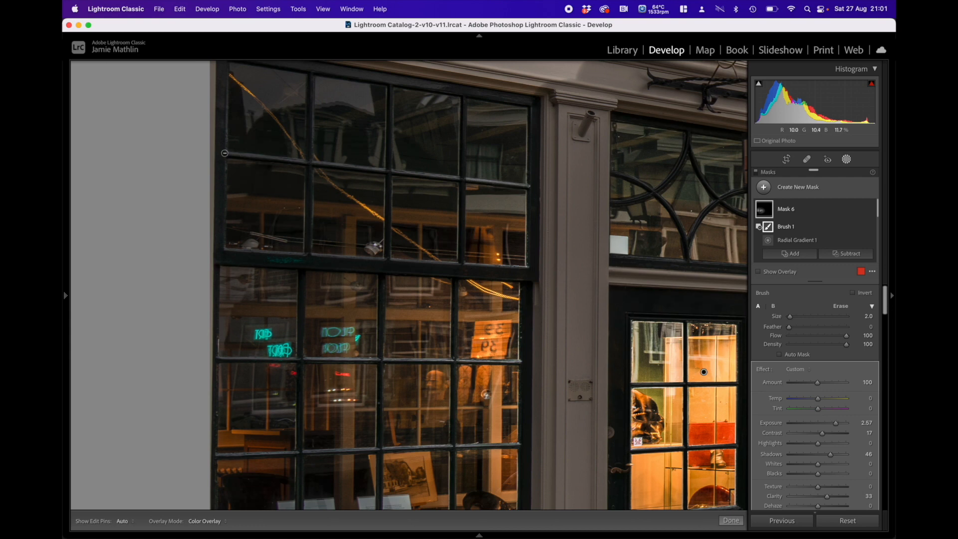
pyautogui.moveTo(530, 187); pyautogui.dragTo(377, 186)
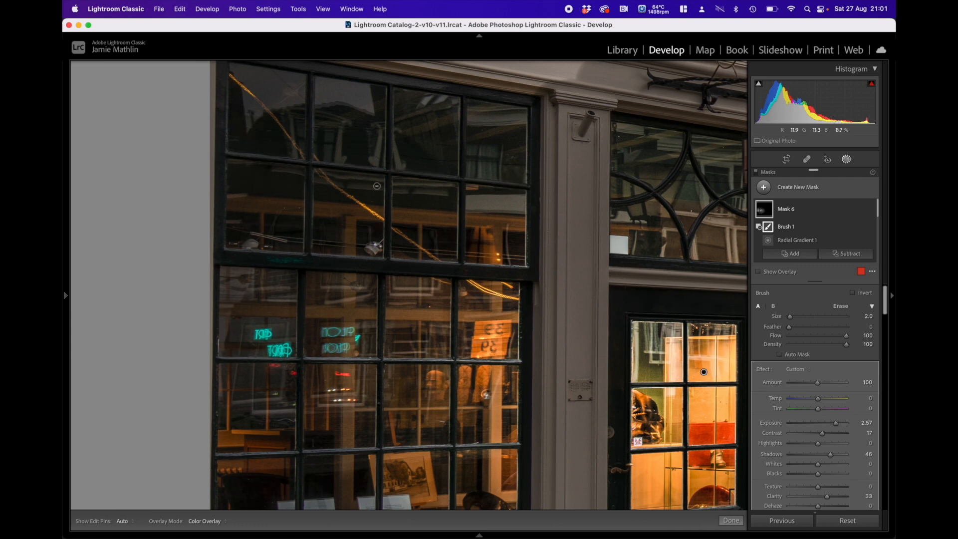
pyautogui.scroll(4, 233, 249)
pyautogui.moveTo(216, 250); pyautogui.dragTo(219, 67)
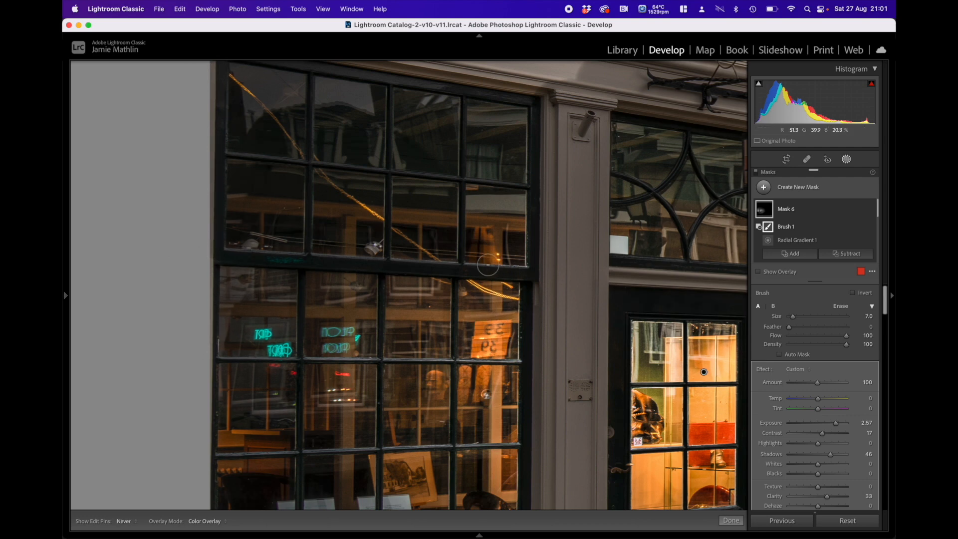
pyautogui.moveTo(488, 265); pyautogui.dragTo(488, 343)
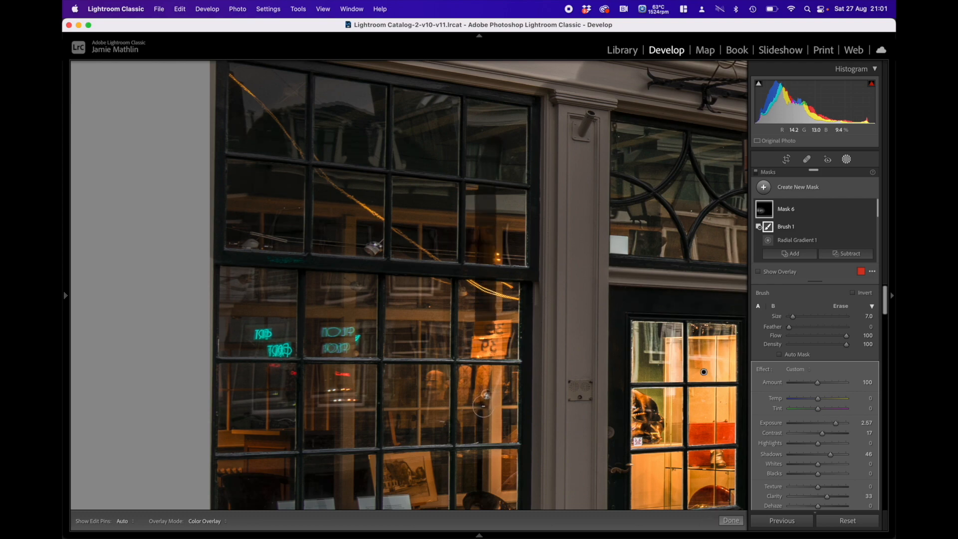
pyautogui.moveTo(483, 407); pyautogui.dragTo(491, 232)
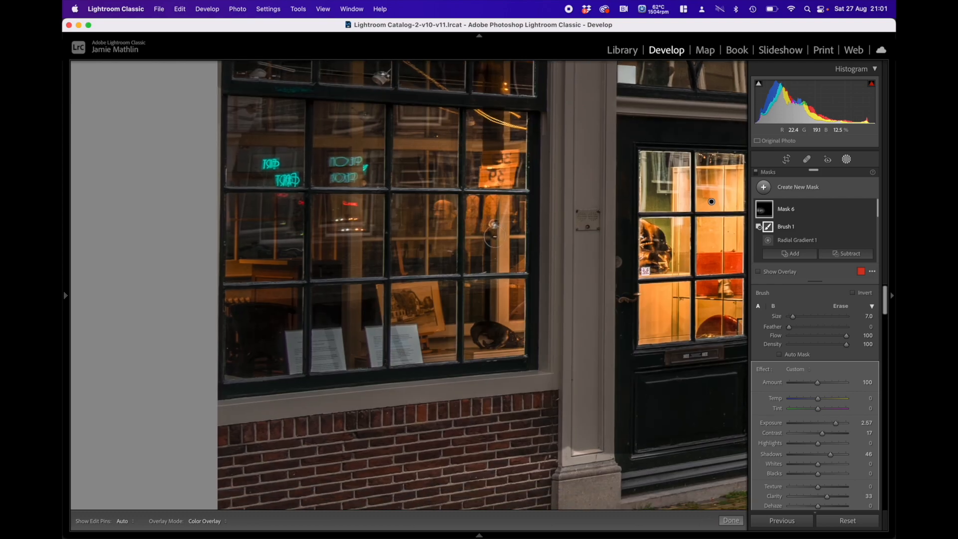
pyautogui.press('super+z')
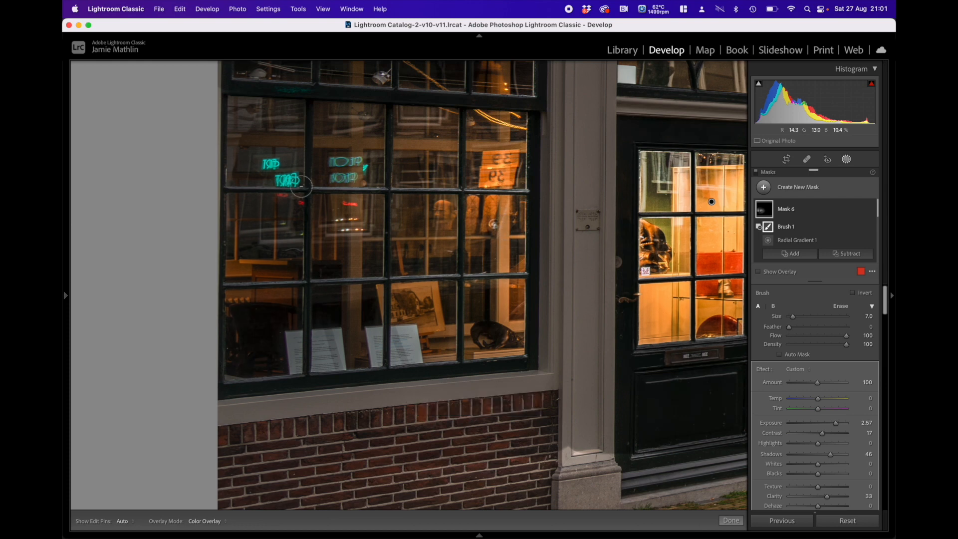
# Step: Check the window mask against the whole photo with the edit pins shown and hidden
pyautogui.scroll(-4, 230, 191)
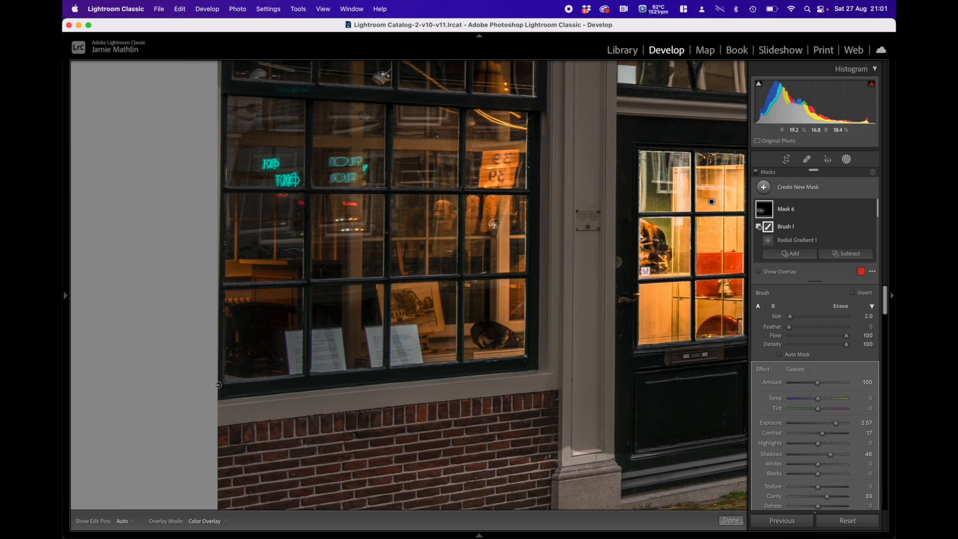
pyautogui.moveTo(65, 295)
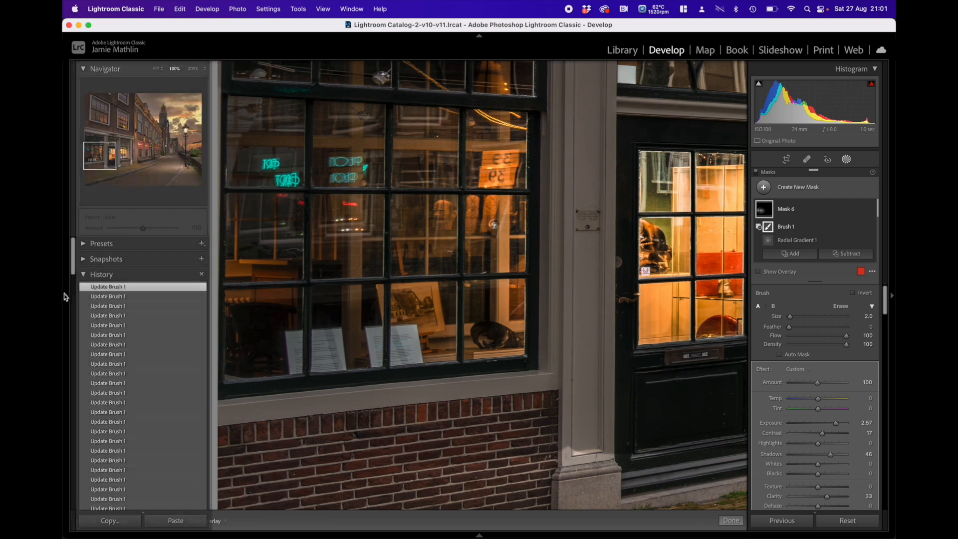
pyautogui.click(158, 70)
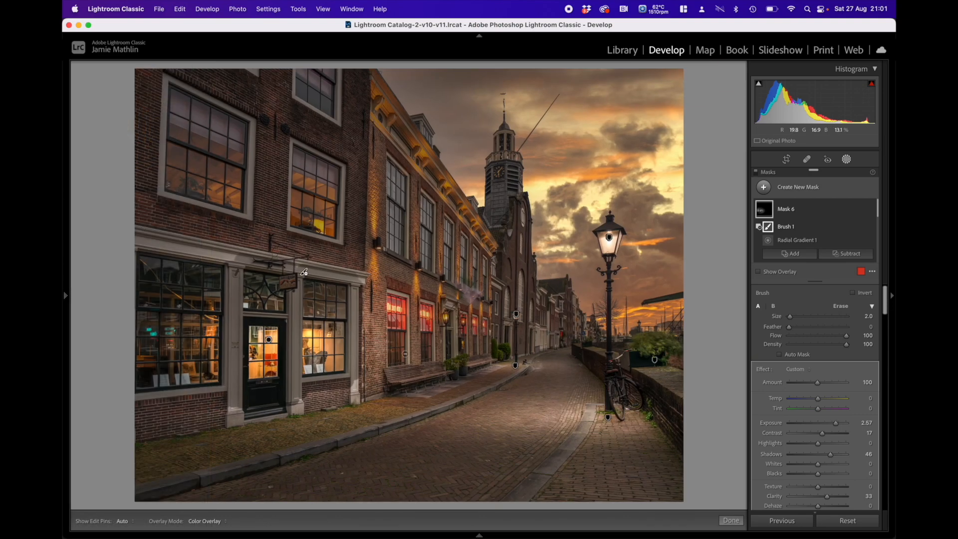
pyautogui.scroll(10, 318, 308)
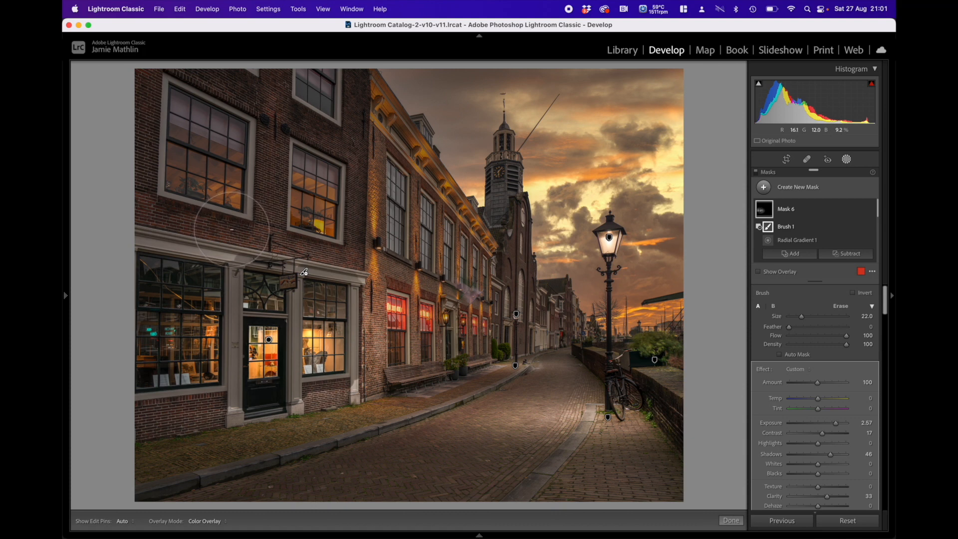
pyautogui.press('h')
pyautogui.press('h')
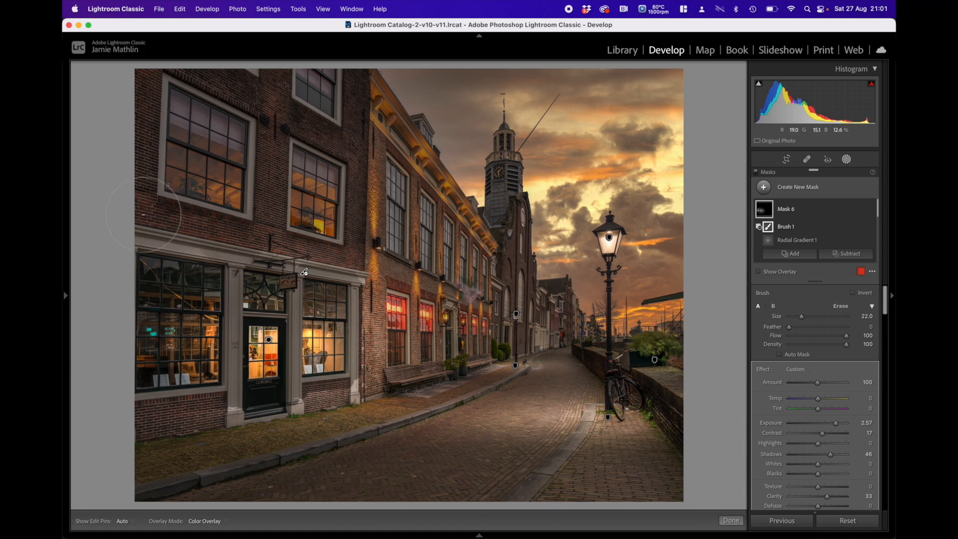
pyautogui.press('h')
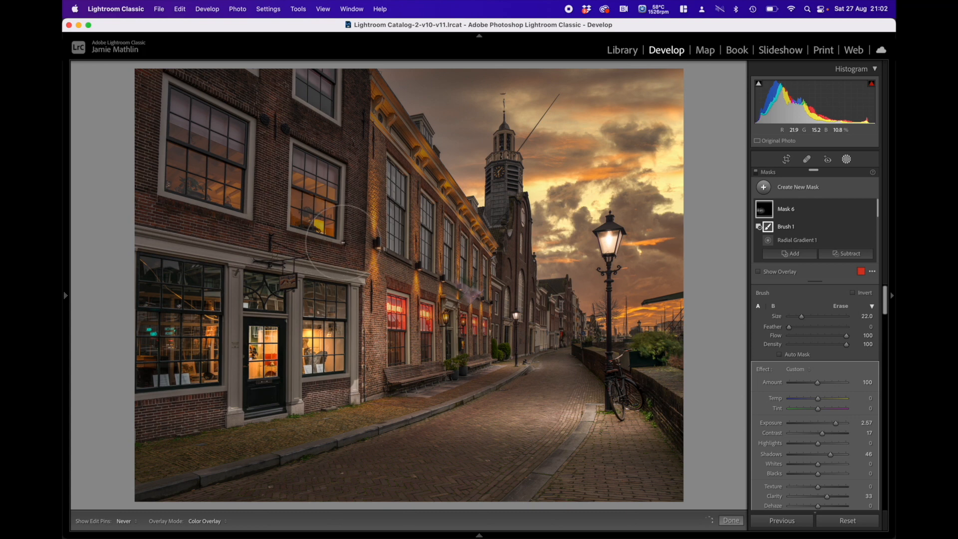
pyautogui.press('h')
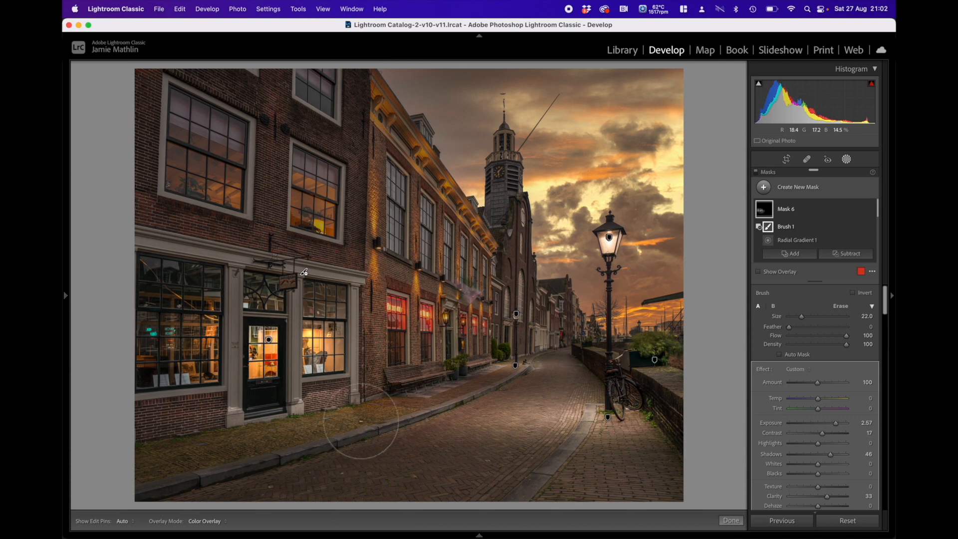
pyautogui.press('h')
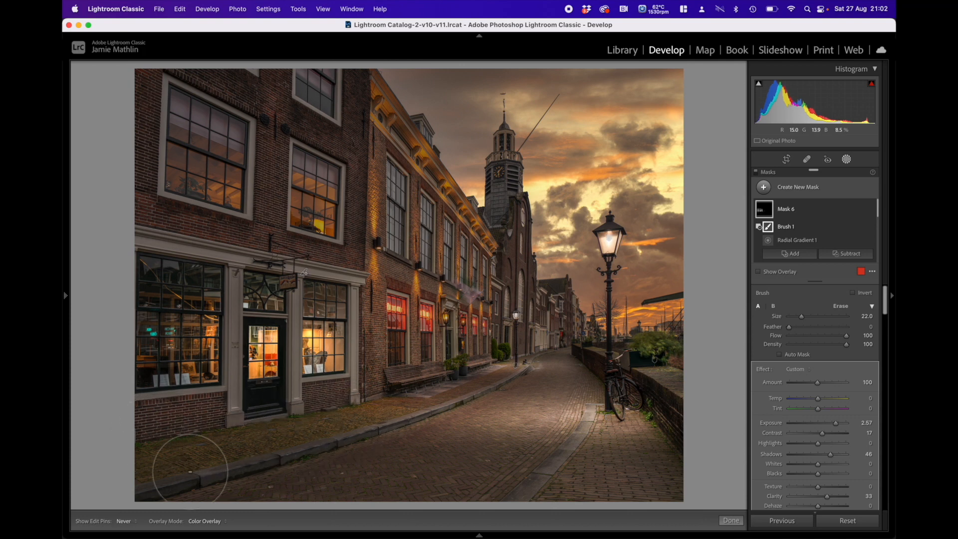
pyautogui.press('h')
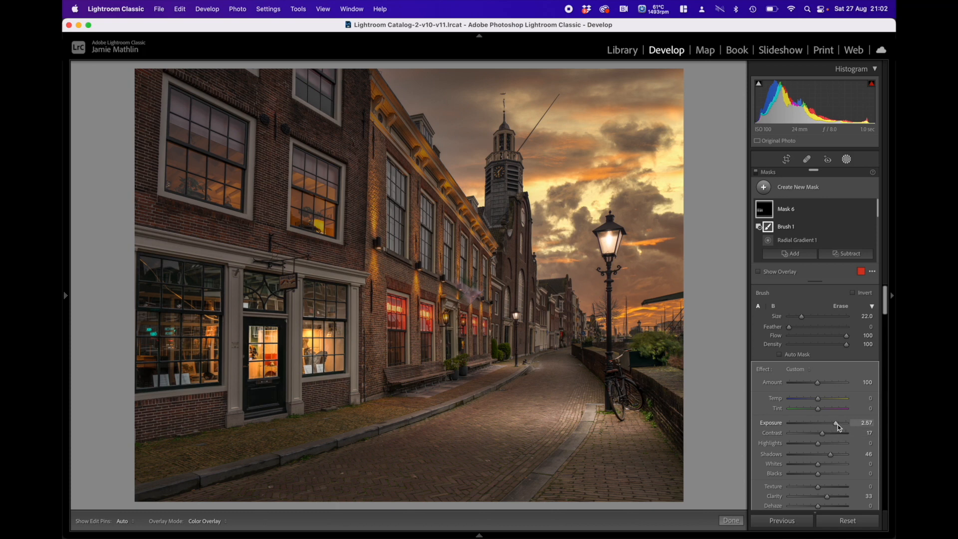
# Step: Adjust Mask 6 to Exposure 2.55, Highlights -58, Shadows 90 and Whites -12
pyautogui.moveTo(836, 424)
pyautogui.mouseDown()
pyautogui.moveTo(845, 424)
pyautogui.moveTo(836, 427)
pyautogui.mouseUp()
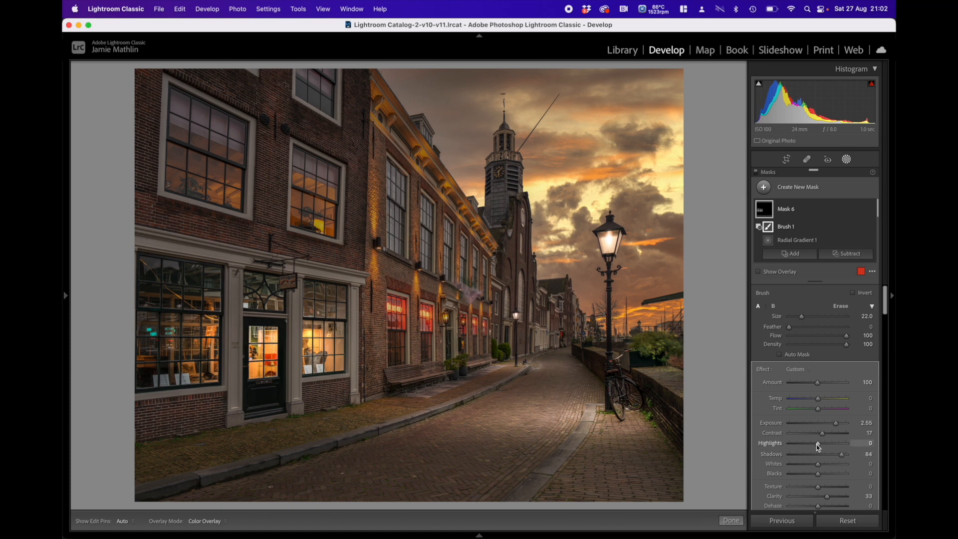
pyautogui.moveTo(816, 444); pyautogui.dragTo(815, 466)
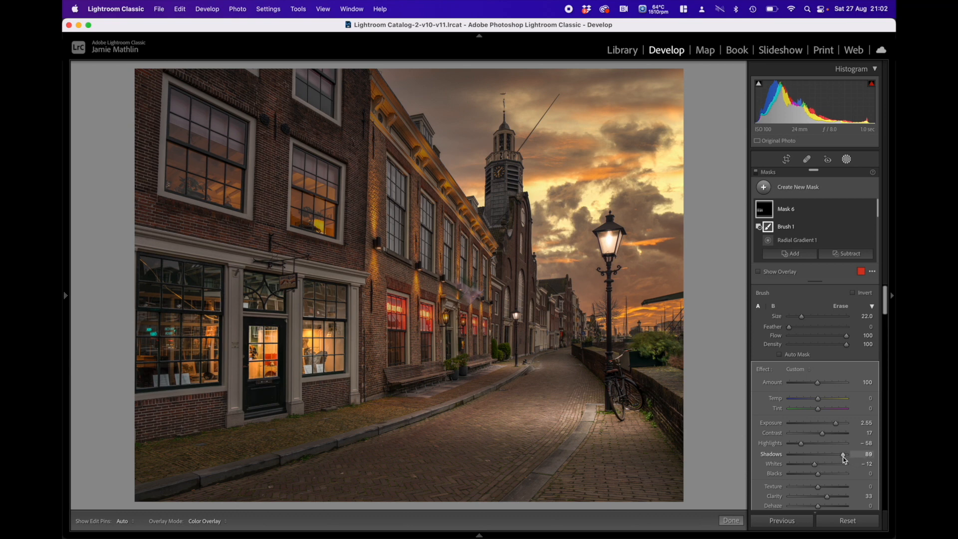
pyautogui.moveTo(843, 456); pyautogui.dragTo(844, 456)
# Step: Add a radial gradient mask over the hanging shop sign with Exposure 2.27, Temp 13 and Clarity 36
pyautogui.moveTo(67, 283)
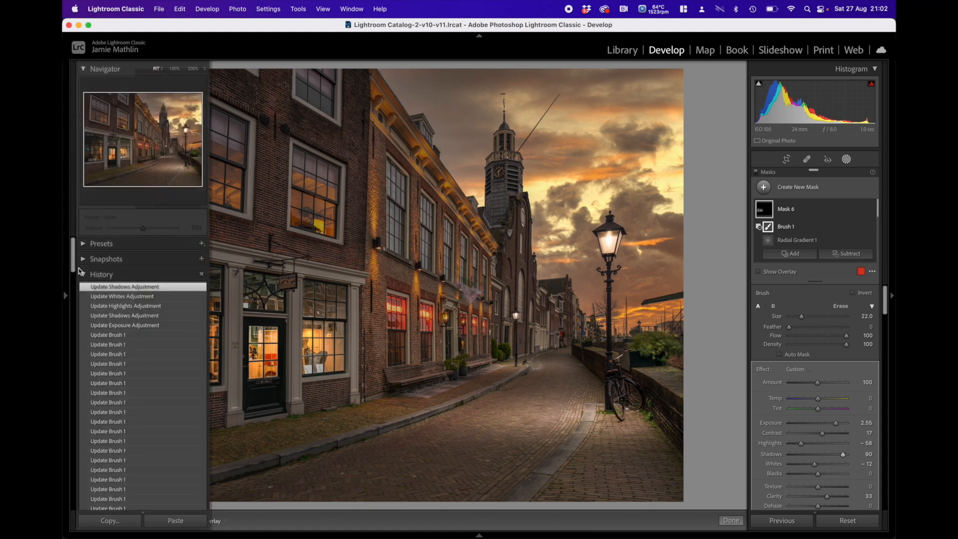
pyautogui.click(174, 70)
pyautogui.moveTo(553, 273); pyautogui.dragTo(100, 438)
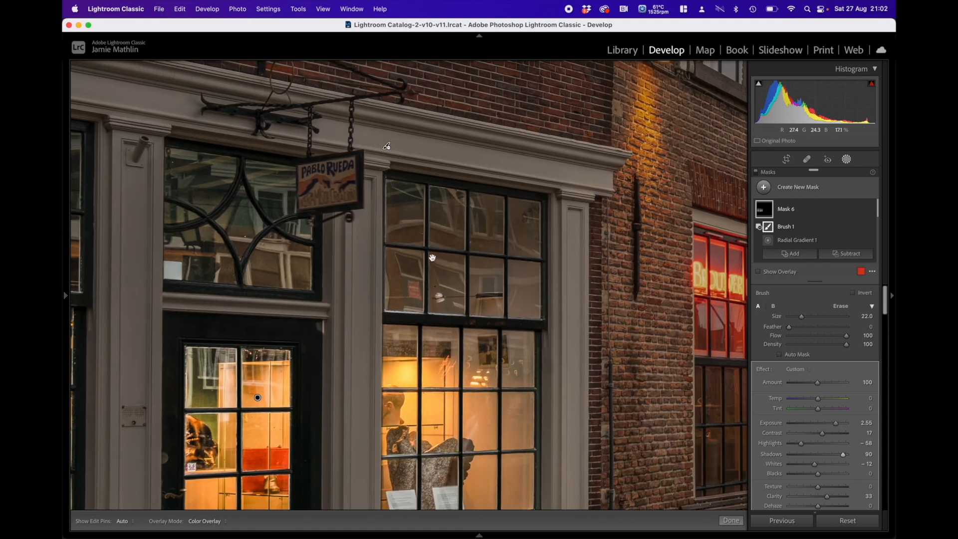
pyautogui.moveTo(432, 257); pyautogui.dragTo(567, 391)
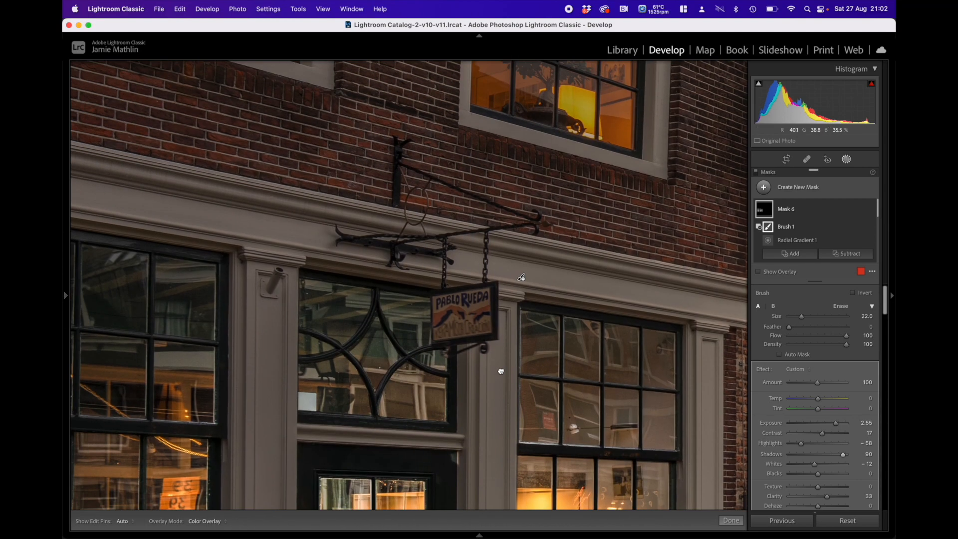
pyautogui.click(797, 190)
pyautogui.click(798, 260)
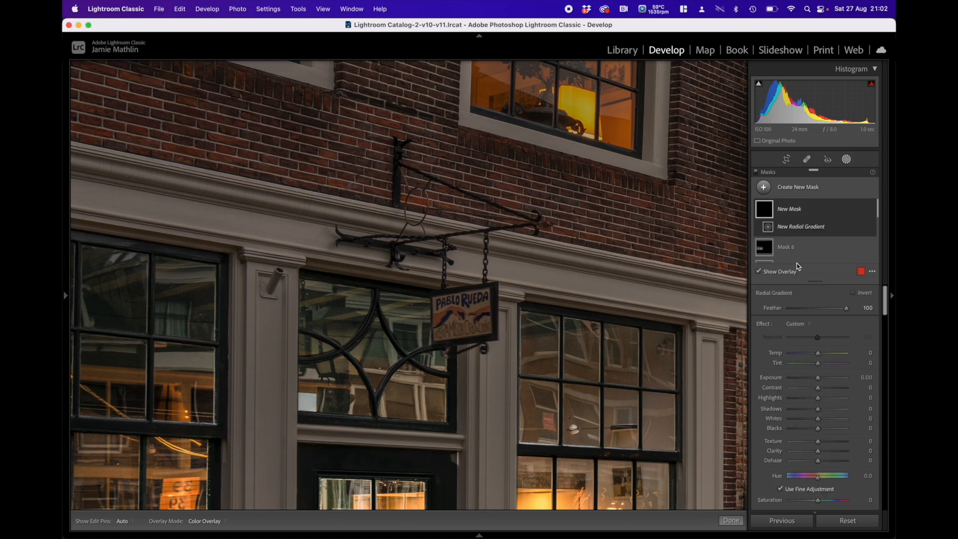
pyautogui.moveTo(414, 291); pyautogui.dragTo(459, 315)
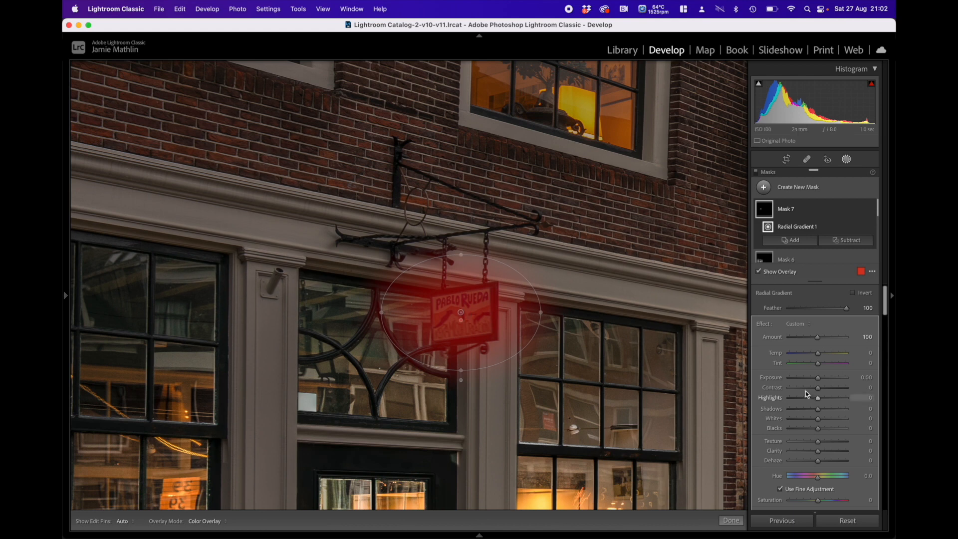
pyautogui.moveTo(820, 379); pyautogui.dragTo(822, 355)
pyautogui.click(829, 455)
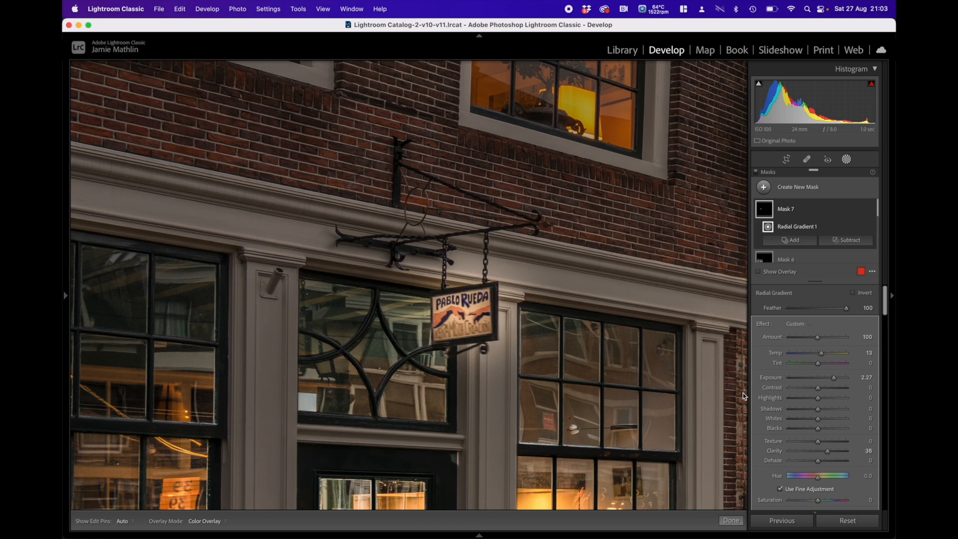
# Step: Subtract the surroundings of the hanging sign from Mask 7 with a brush at sizes 11 and 26, leaving only the sign masked
pyautogui.click(838, 241)
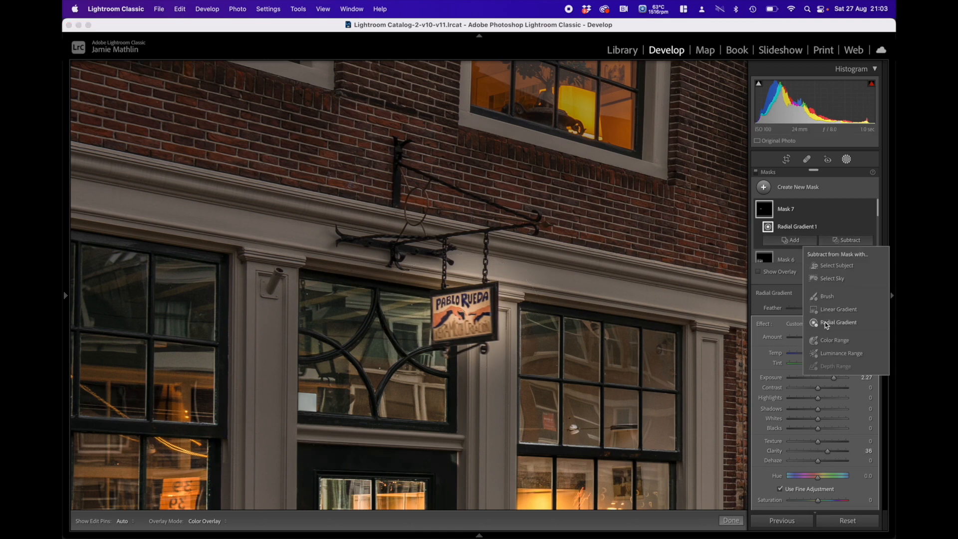
pyautogui.click(827, 297)
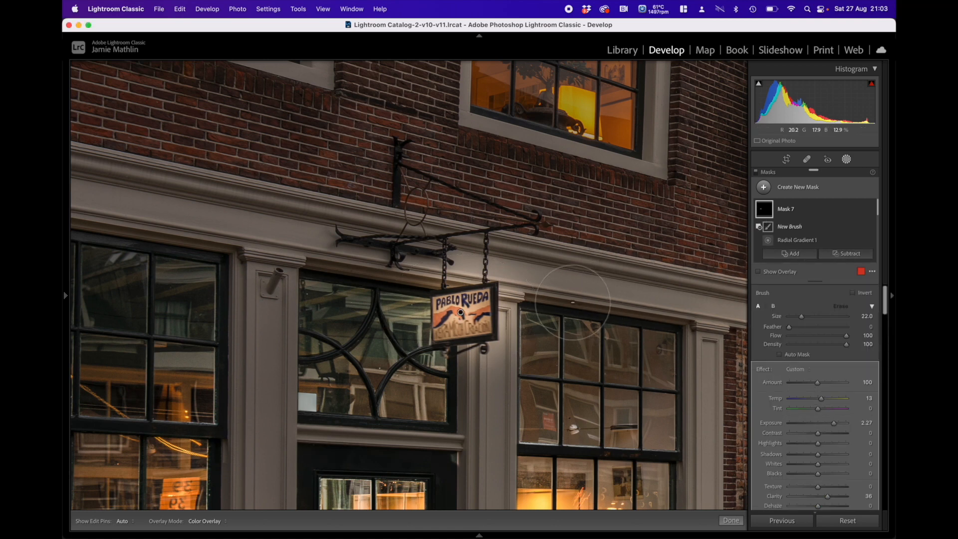
pyautogui.scroll(-5, 573, 303)
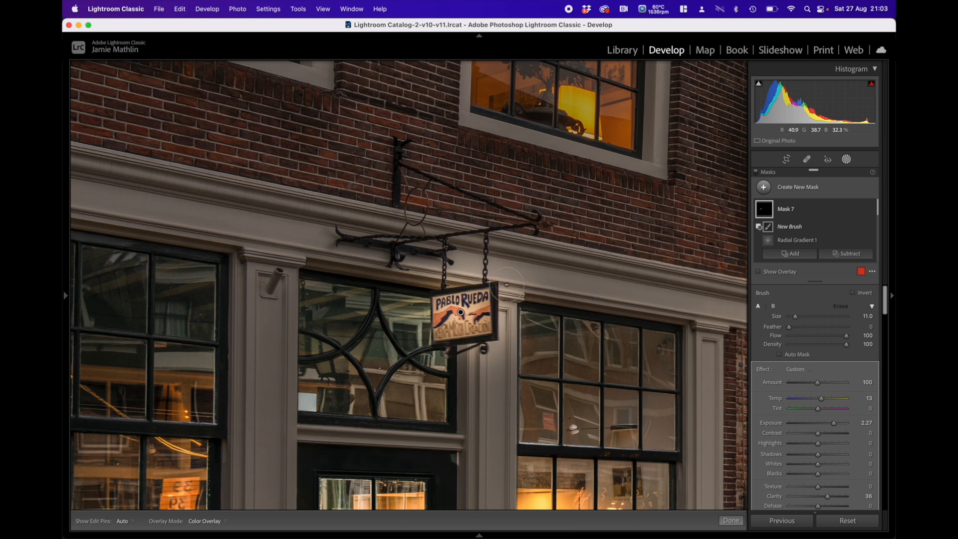
pyautogui.click(507, 284)
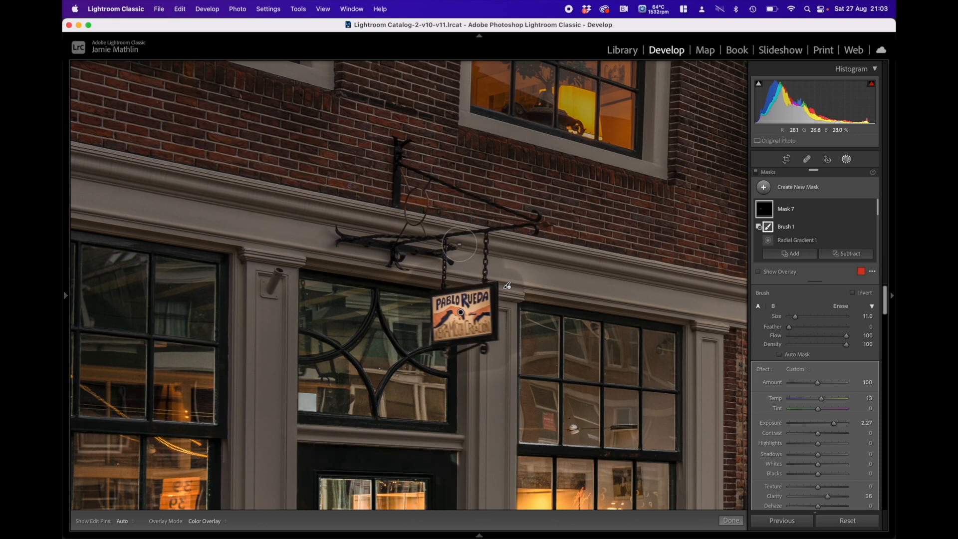
pyautogui.scroll(5, 459, 244)
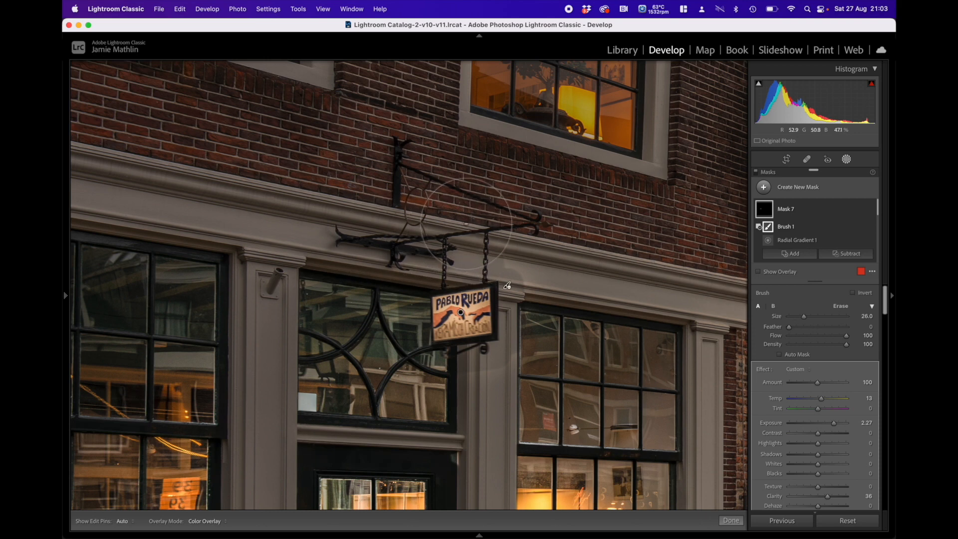
pyautogui.moveTo(466, 223)
pyautogui.mouseDown()
pyautogui.moveTo(538, 260)
pyautogui.moveTo(553, 323)
pyautogui.moveTo(548, 376)
pyautogui.moveTo(450, 405)
pyautogui.moveTo(396, 400)
pyautogui.mouseUp()
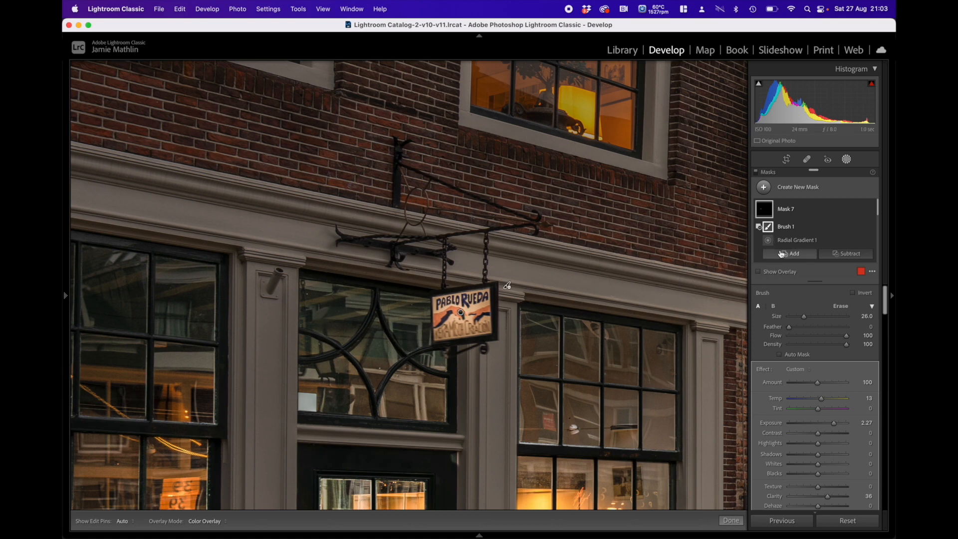
pyautogui.moveTo(765, 212)
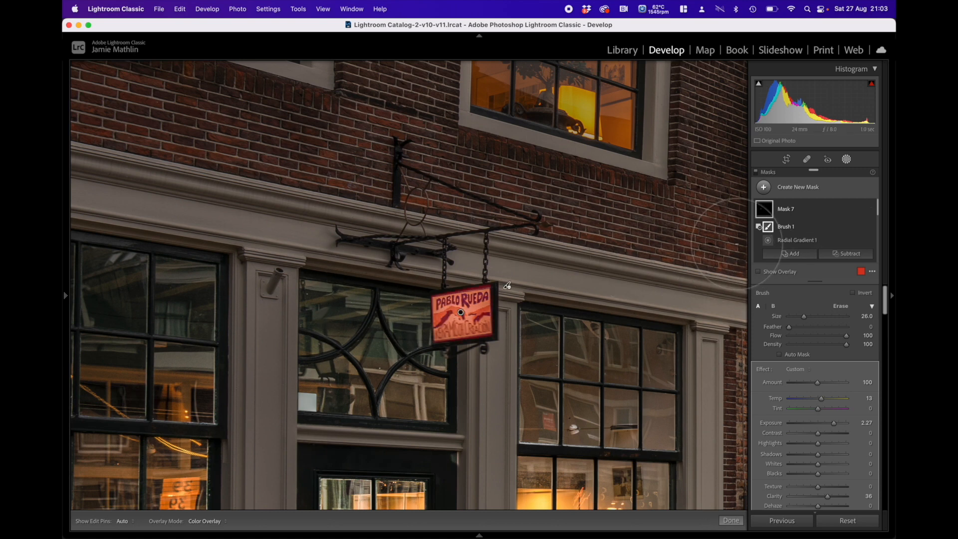
# Step: Set the sign mask's Contrast to 21 and Temp to 2, and close the masking tool
pyautogui.click(823, 434)
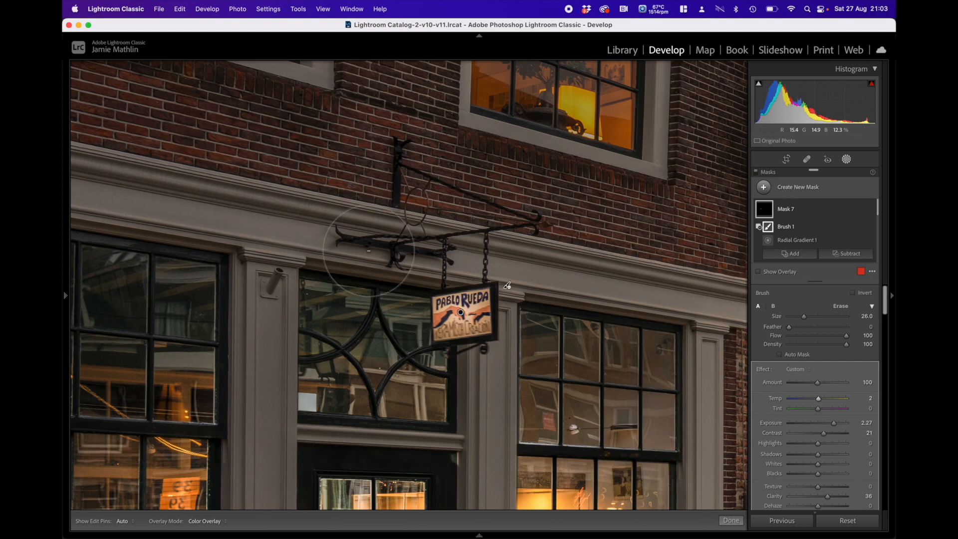
pyautogui.moveTo(65, 272)
pyautogui.click(156, 68)
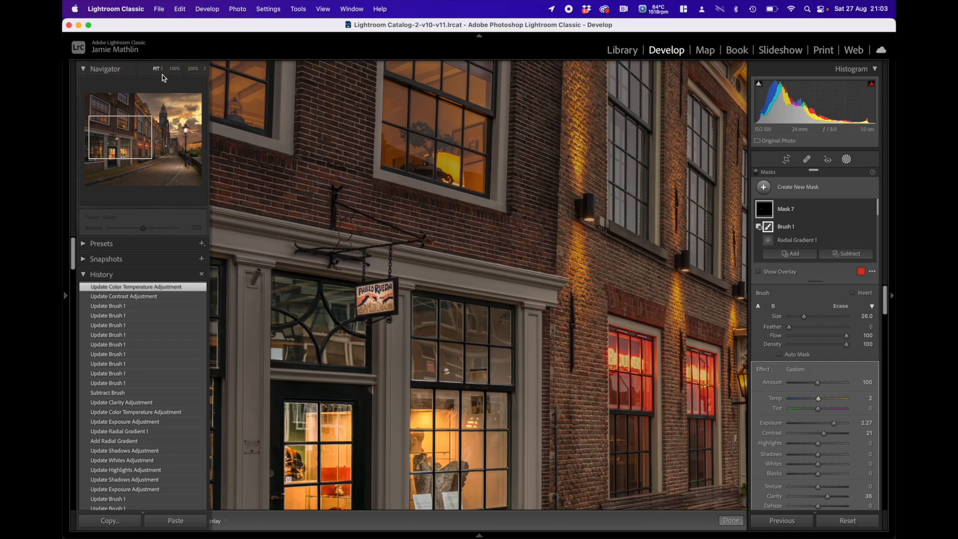
pyautogui.click(721, 520)
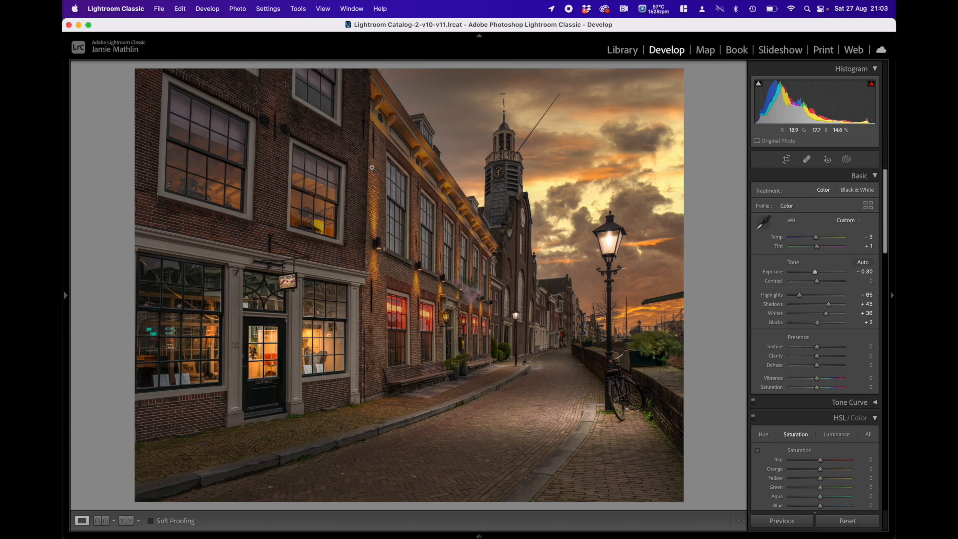
# Step: Create a radial gradient mask as a tall, narrow ellipse centred on the nearest wall light of the middle building
pyautogui.click(848, 160)
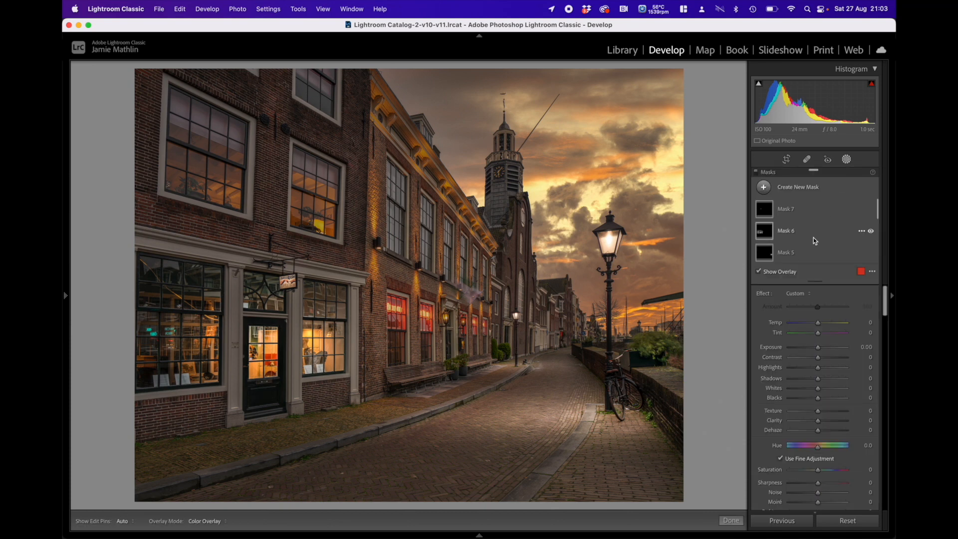
pyautogui.click(809, 187)
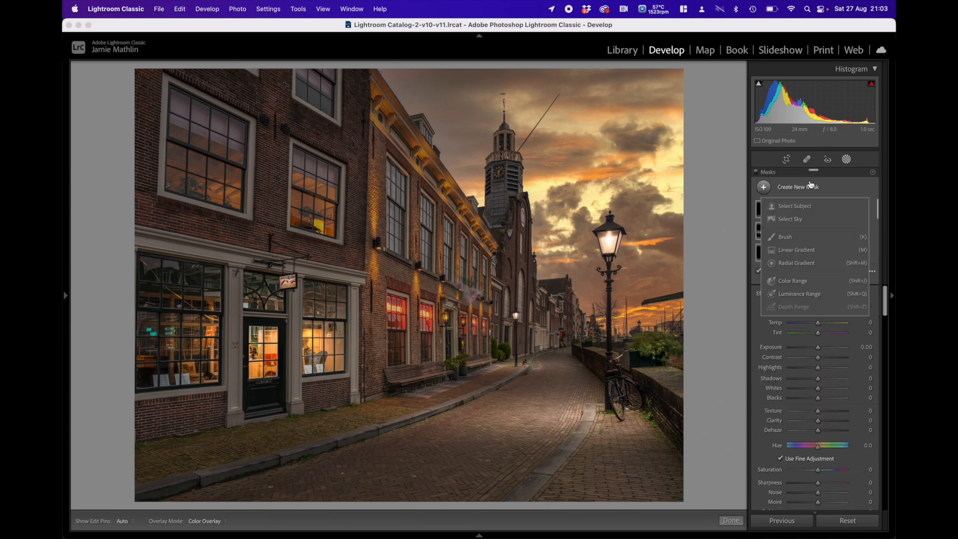
pyautogui.click(797, 263)
pyautogui.moveTo(371, 135); pyautogui.dragTo(386, 274)
pyautogui.moveTo(370, 136); pyautogui.dragTo(364, 245)
pyautogui.moveTo(376, 103); pyautogui.dragTo(377, 84)
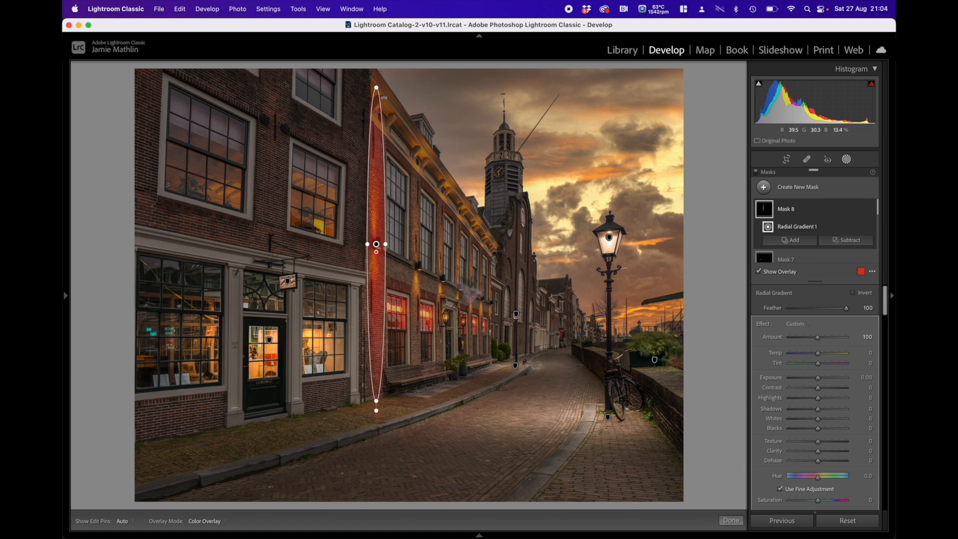
# Step: Set the wall light mask's Exposure to 1.19, Clarity to 28 and Contrast to 8
pyautogui.click(826, 379)
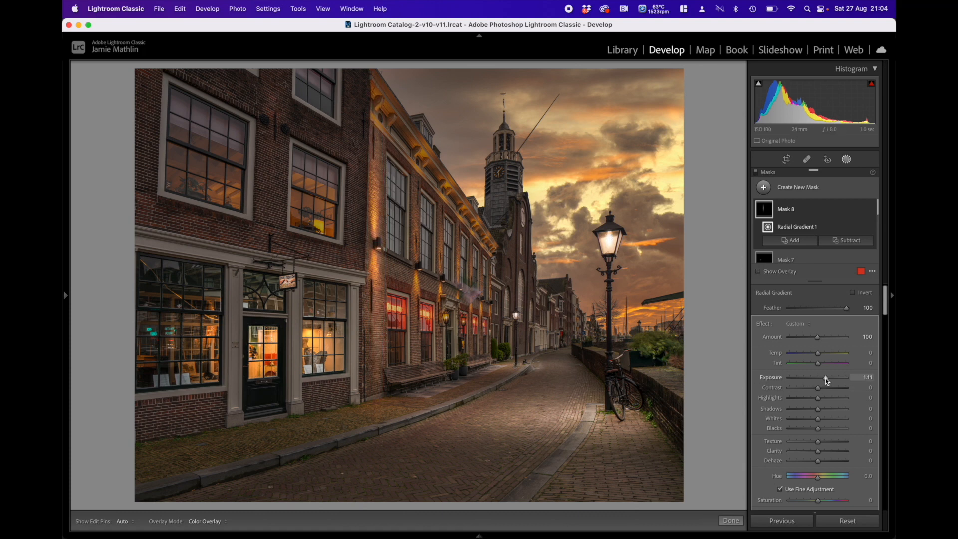
pyautogui.click(825, 451)
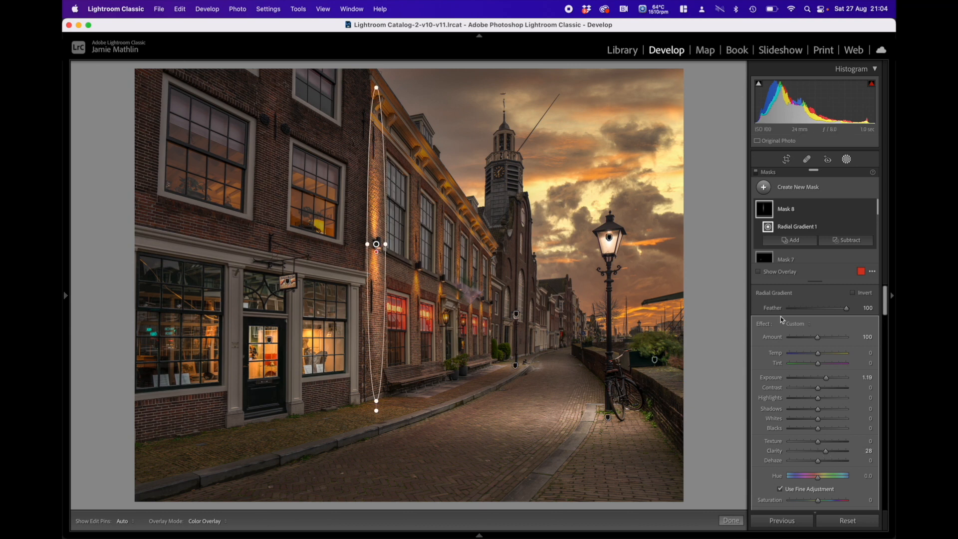
pyautogui.click(821, 388)
# Step: Duplicate Mask 8, move the copy onto the second wall light and shorten its ellipse to fit
pyautogui.rightClick(376, 245)
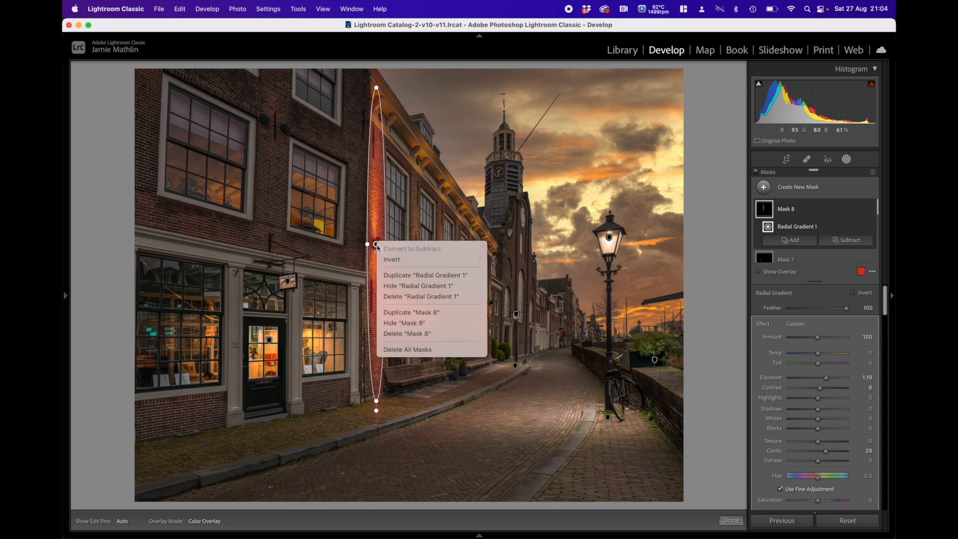
pyautogui.click(417, 313)
pyautogui.moveTo(376, 245); pyautogui.dragTo(415, 273)
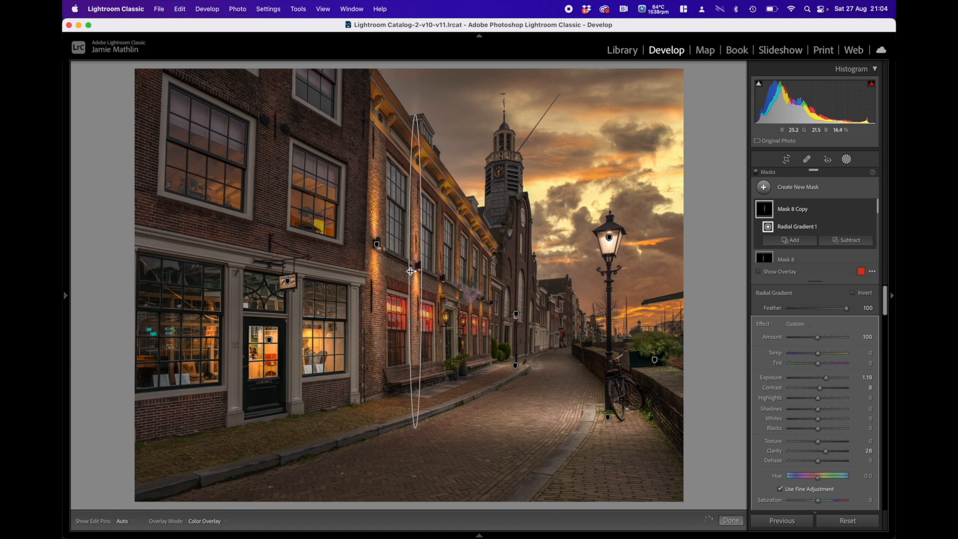
pyautogui.moveTo(416, 115); pyautogui.dragTo(417, 146)
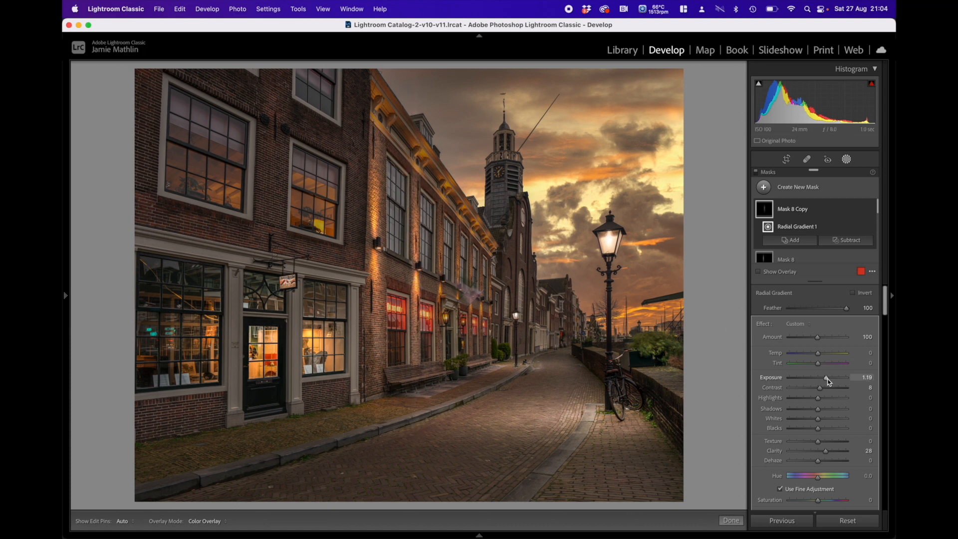
# Step: Set the second wall light mask's Exposure to 1.17, and place a shortened duplicate on the third light with Exposure 1.18
pyautogui.moveTo(828, 378); pyautogui.dragTo(827, 379)
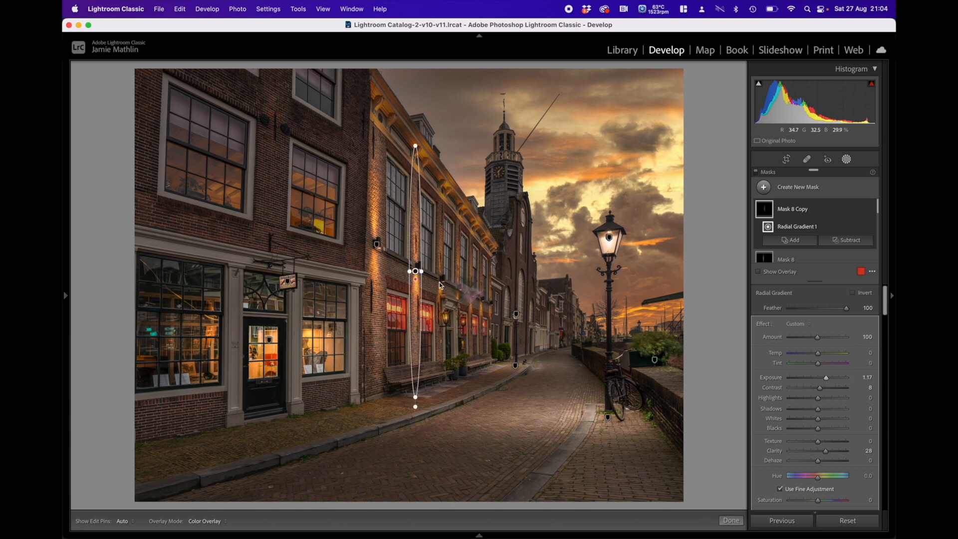
pyautogui.rightClick(417, 271)
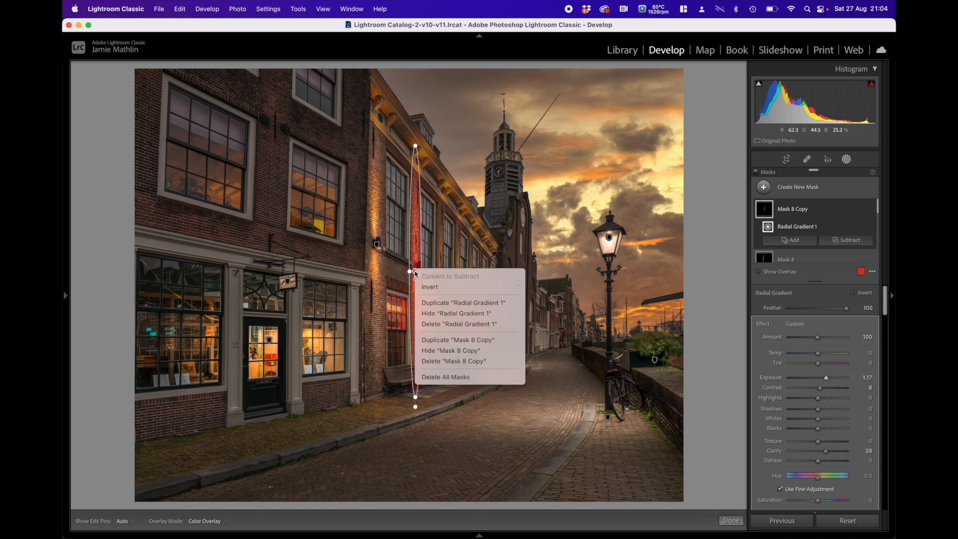
pyautogui.click(440, 340)
pyautogui.moveTo(416, 274); pyautogui.dragTo(437, 279)
pyautogui.moveTo(441, 156); pyautogui.dragTo(442, 182)
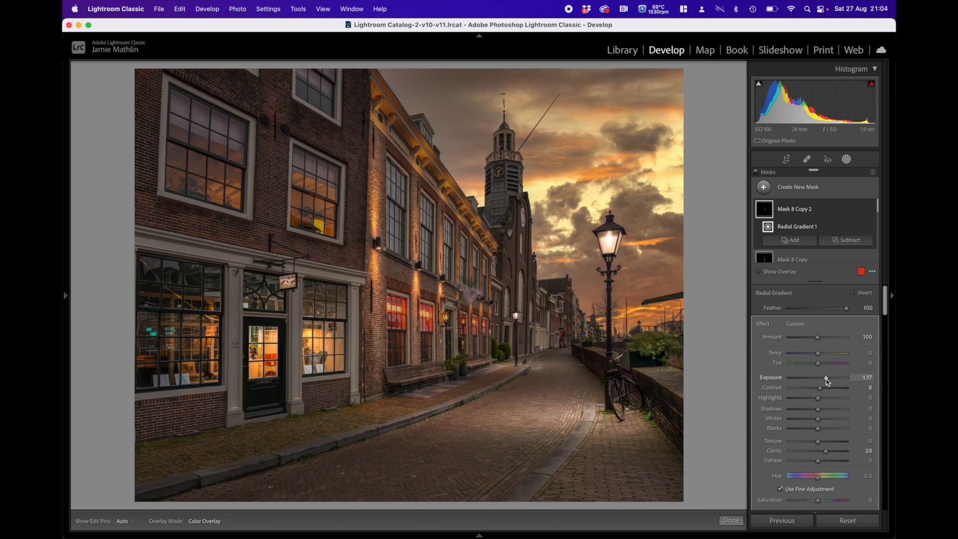
pyautogui.moveTo(826, 378); pyautogui.dragTo(827, 379)
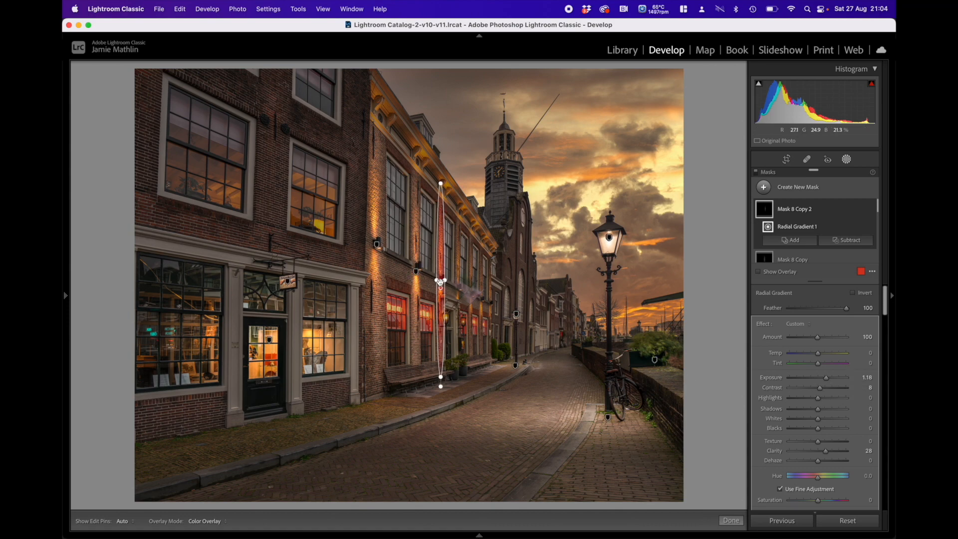
# Step: Duplicate Mask 8 Copy 2 onto the fourth wall light, shorten its ellipse and set Exposure to 1.17
pyautogui.moveTo(77, 288)
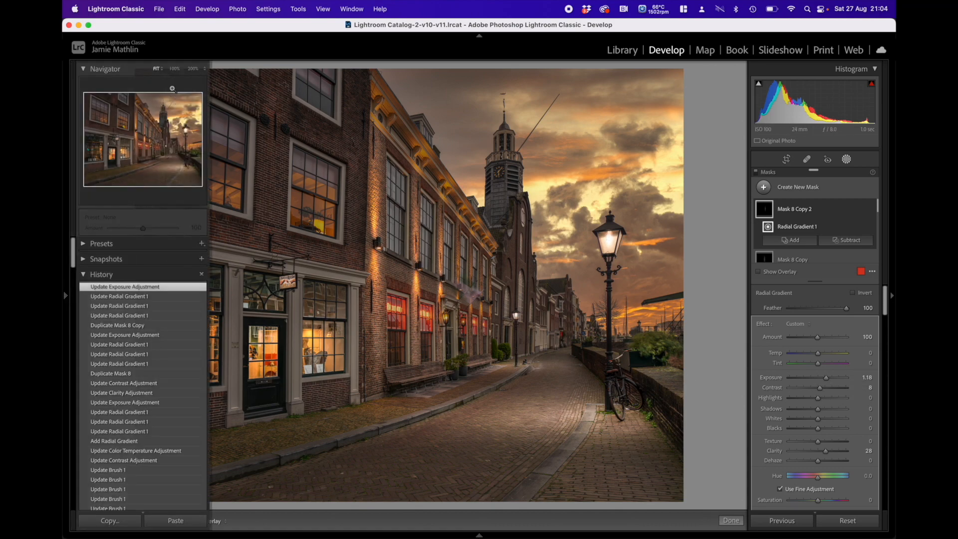
pyautogui.click(172, 69)
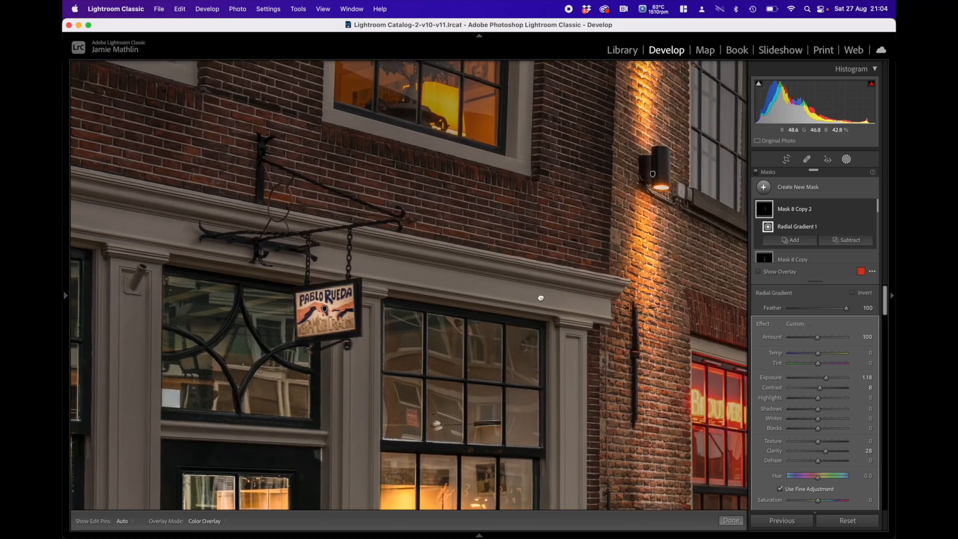
pyautogui.click(541, 298)
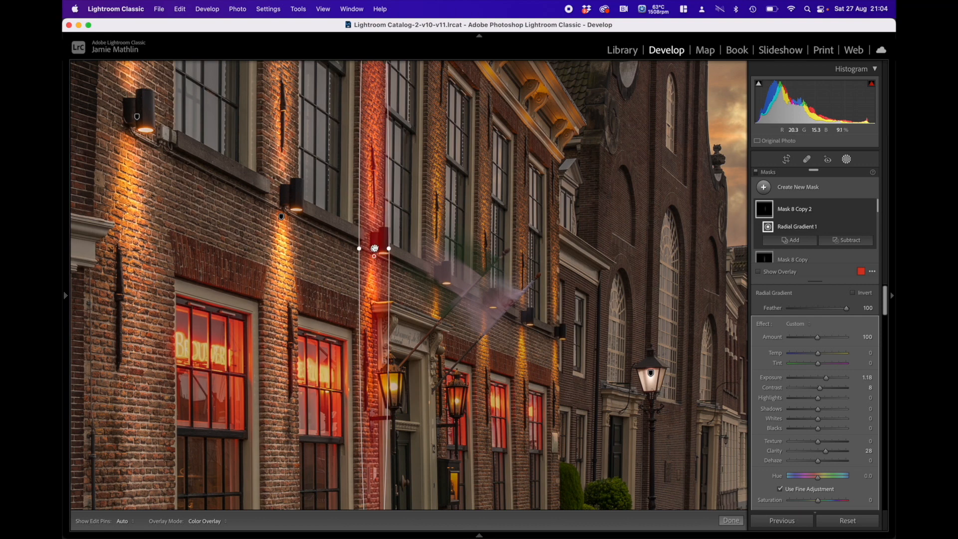
pyautogui.rightClick(374, 248)
pyautogui.click(390, 317)
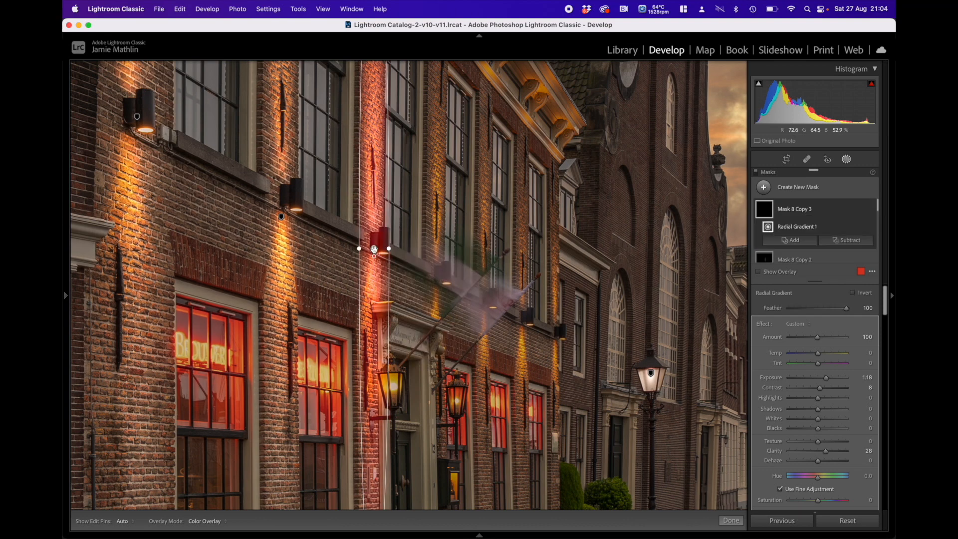
pyautogui.moveTo(374, 248); pyautogui.dragTo(427, 278)
pyautogui.moveTo(472, 156); pyautogui.dragTo(477, 300)
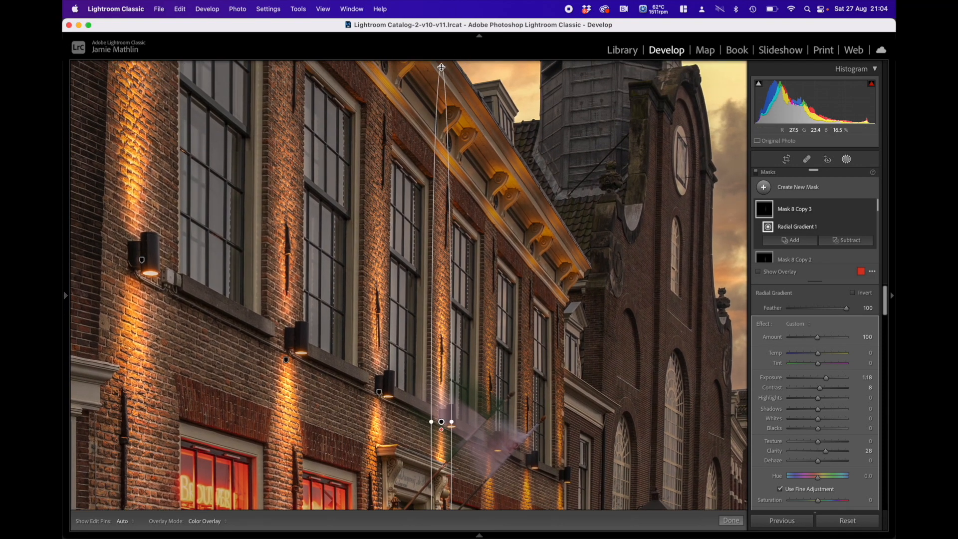
pyautogui.moveTo(442, 67); pyautogui.dragTo(448, 150)
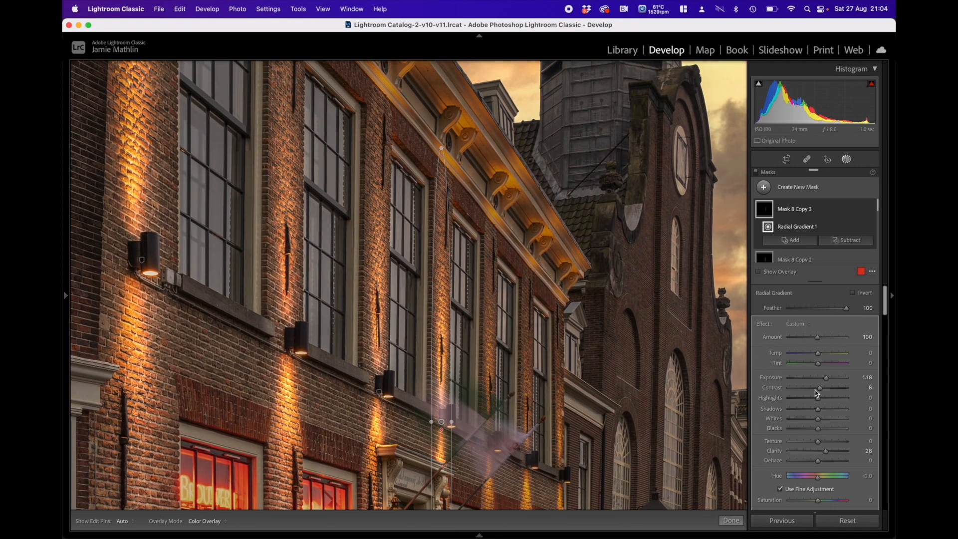
pyautogui.moveTo(827, 382); pyautogui.dragTo(829, 382)
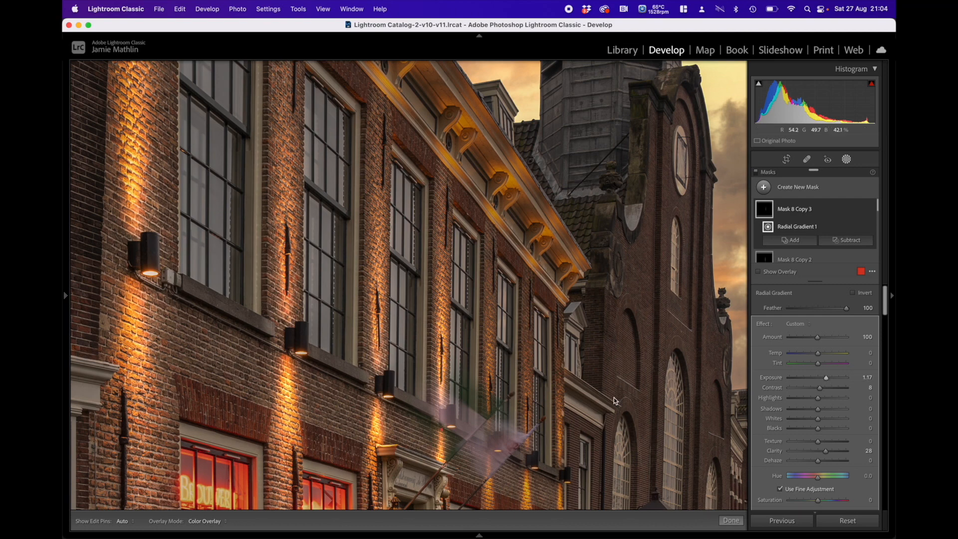
# Step: Duplicate Mask 8 Copy 3 onto the fifth wall light behind the flags, shorten its ellipse and set Exposure to 1.13
pyautogui.moveTo(438, 422); pyautogui.dragTo(447, 247)
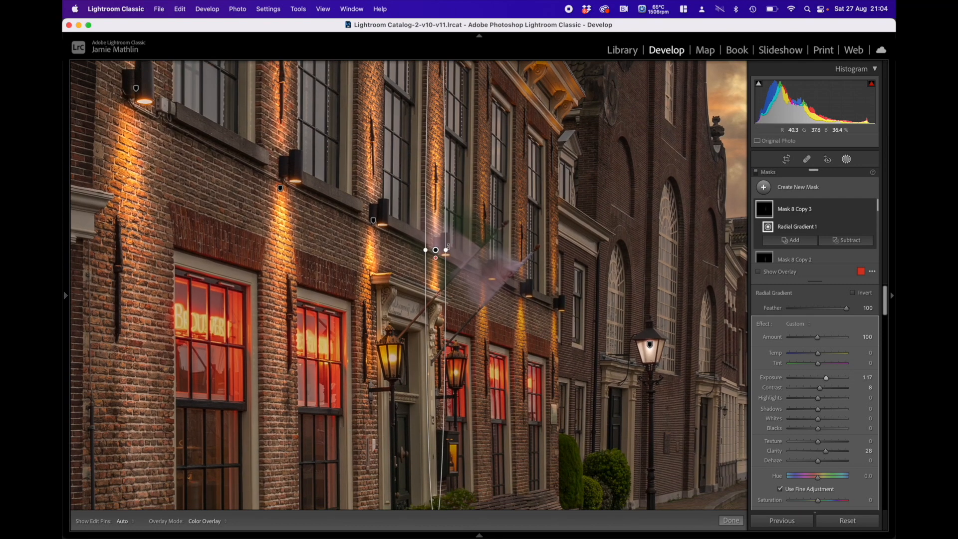
pyautogui.rightClick(435, 250)
pyautogui.click(469, 318)
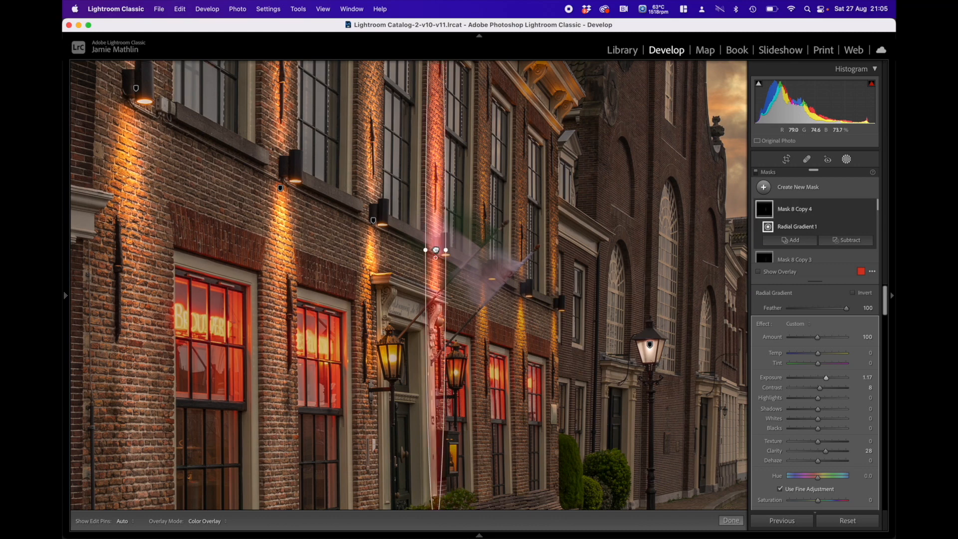
pyautogui.moveTo(435, 249); pyautogui.dragTo(493, 279)
pyautogui.scroll(-5, 516, 363)
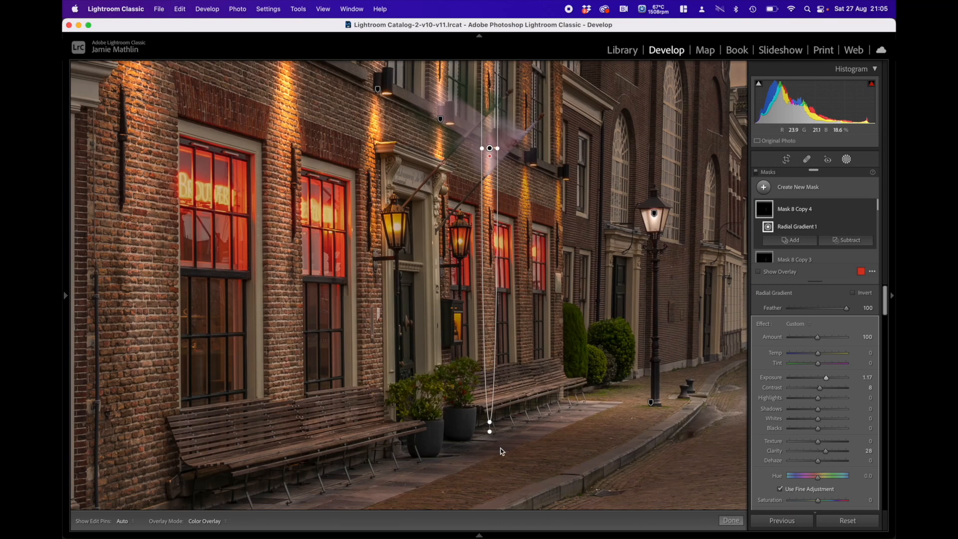
pyautogui.moveTo(490, 418); pyautogui.dragTo(491, 375)
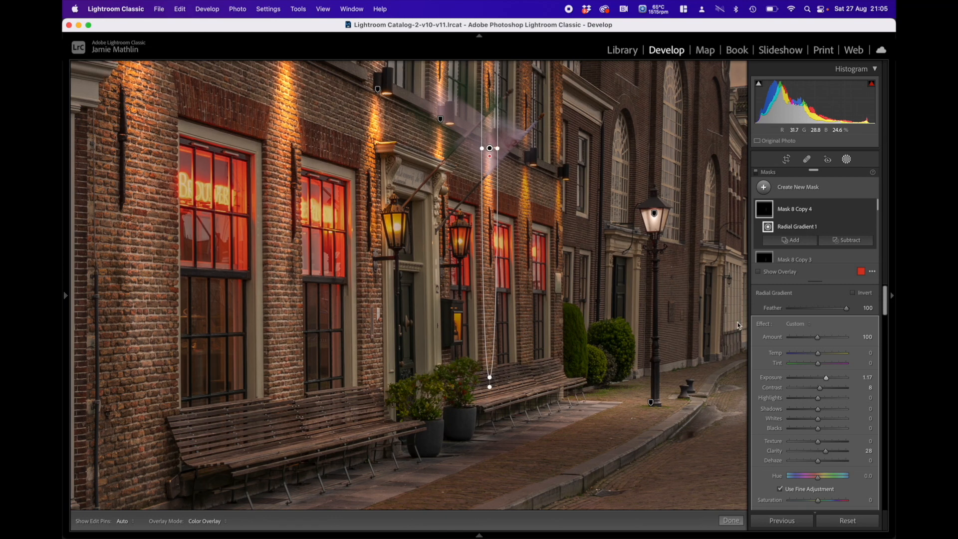
pyautogui.moveTo(828, 378); pyautogui.dragTo(826, 379)
# Step: Duplicate Mask 8 Copy 4 onto the sixth wall light, shorten its ellipse slightly and set Exposure to 1.06
pyautogui.rightClick(489, 149)
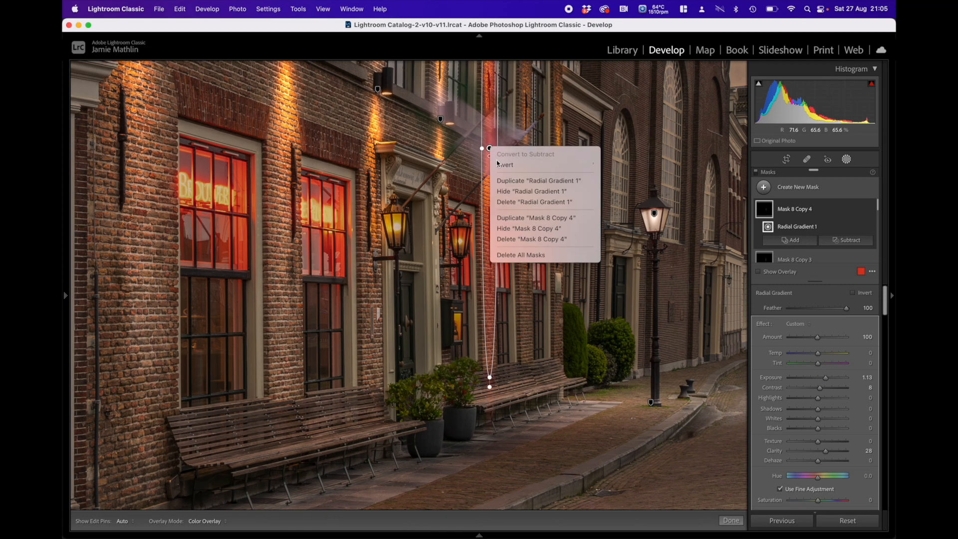
pyautogui.click(513, 218)
pyautogui.moveTo(491, 158); pyautogui.dragTo(528, 167)
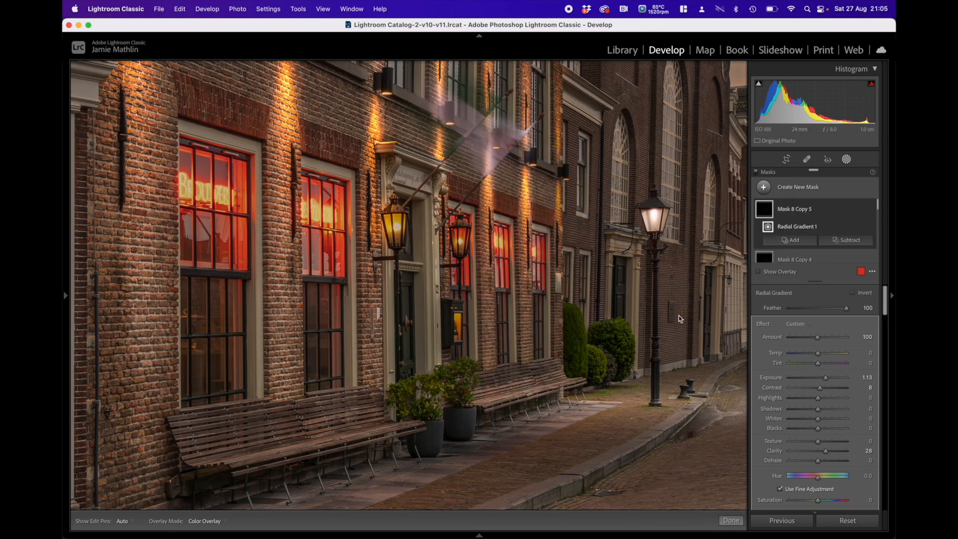
pyautogui.moveTo(529, 395); pyautogui.dragTo(527, 369)
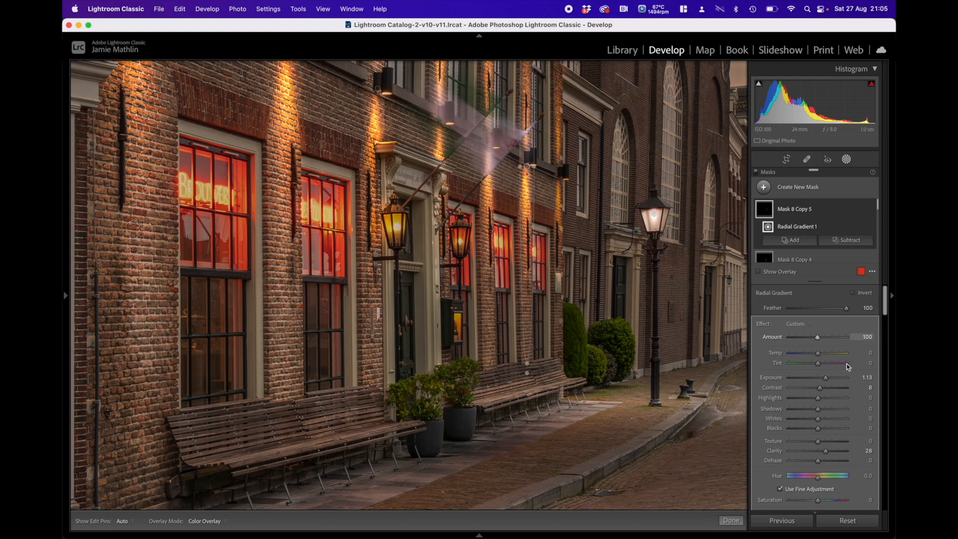
pyautogui.moveTo(827, 381); pyautogui.dragTo(827, 381)
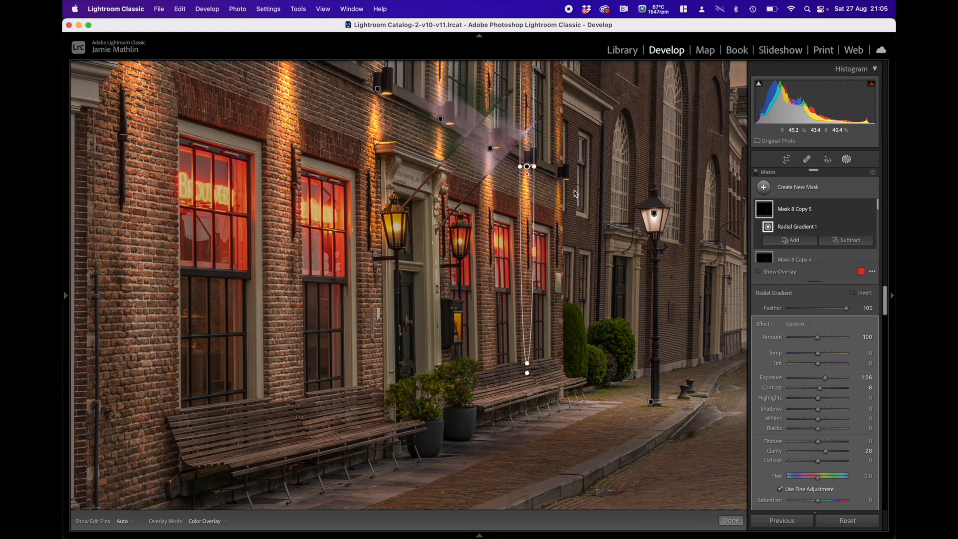
# Step: Duplicate Mask 8 Copy 5 onto the farthest wall light with Exposure 0.96, and close the masking tool
pyautogui.rightClick(527, 167)
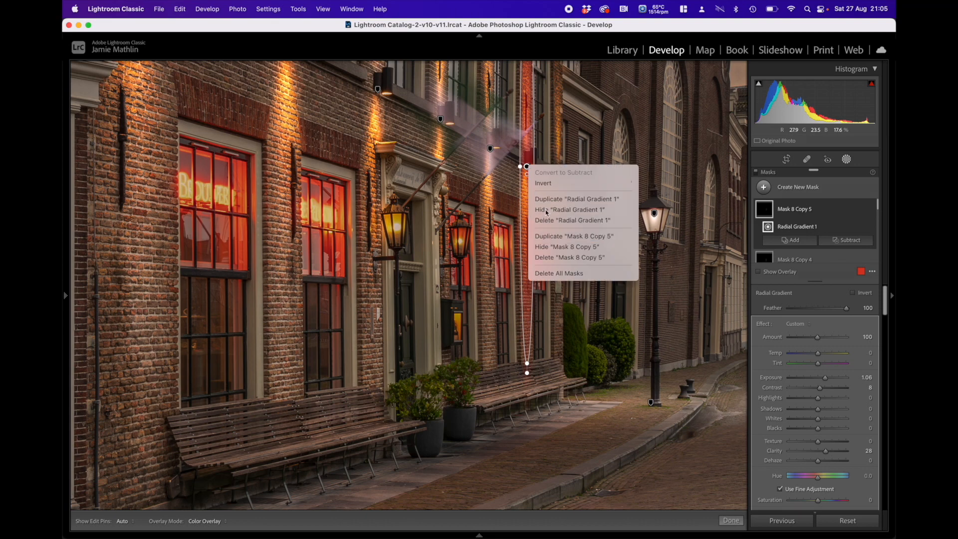
pyautogui.click(574, 236)
pyautogui.moveTo(548, 169); pyautogui.dragTo(558, 174)
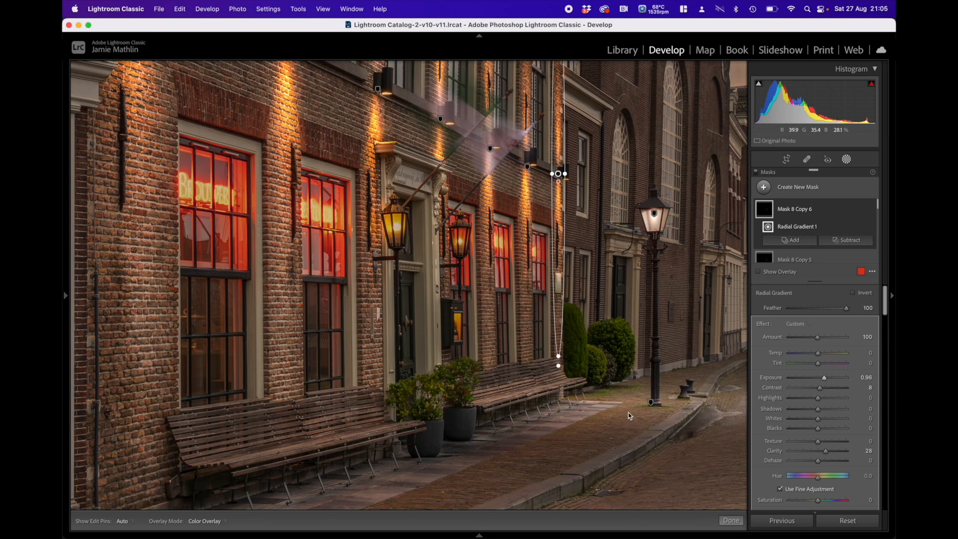
pyautogui.click(732, 521)
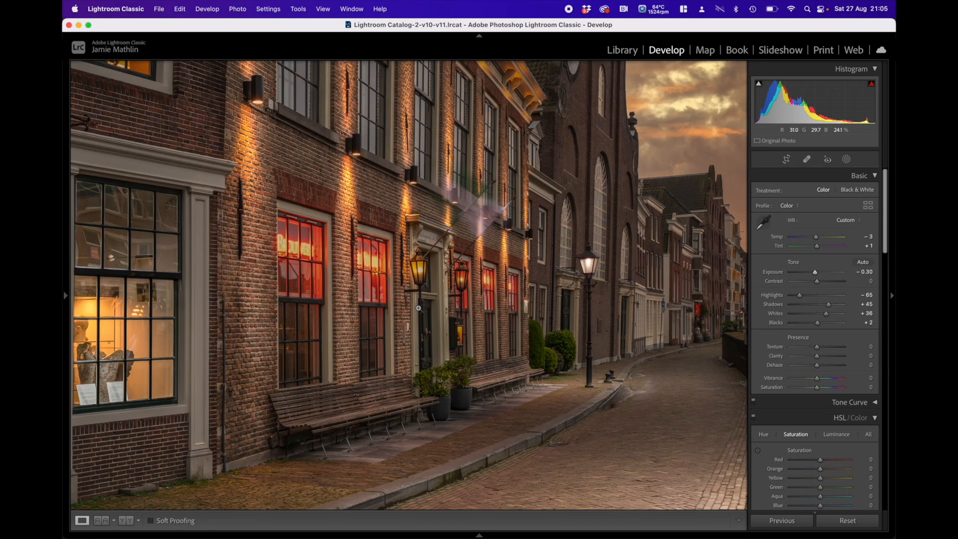
# Step: Create a radial gradient mask around the nearer lantern beside the doorway and set its Exposure to 1.64
pyautogui.click(419, 308)
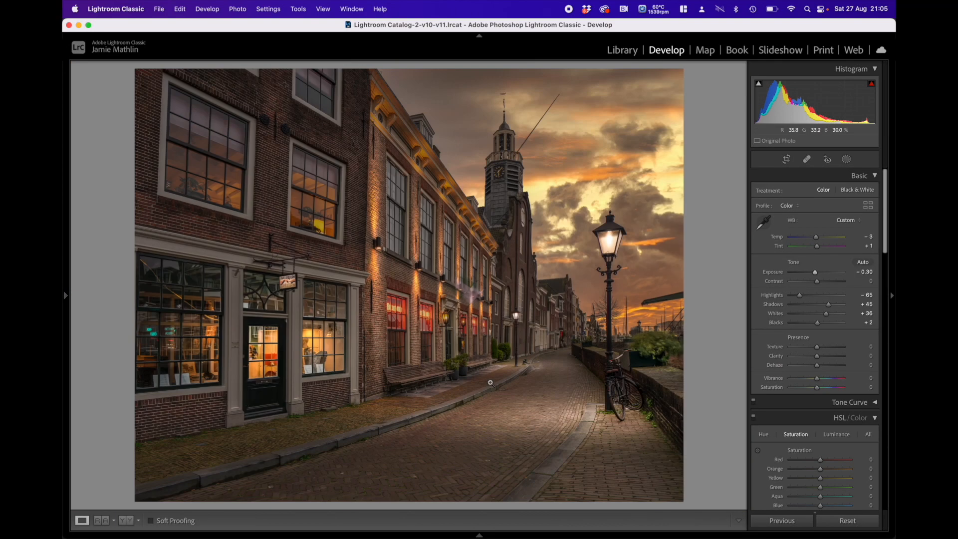
pyautogui.click(467, 336)
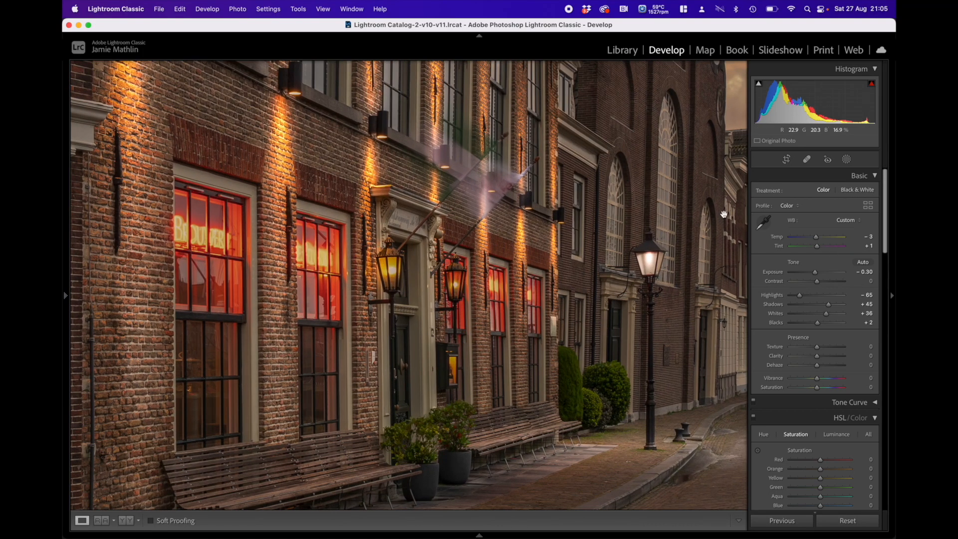
pyautogui.click(847, 159)
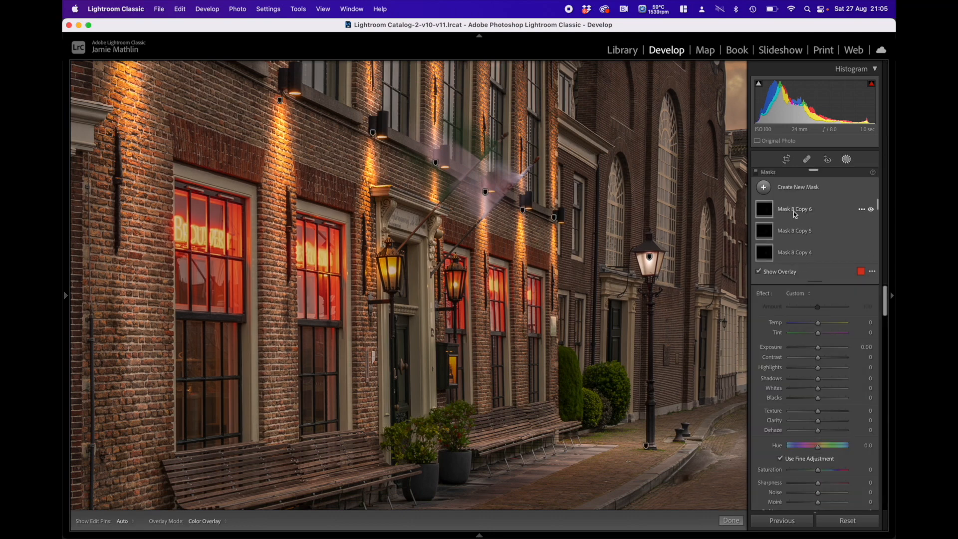
pyautogui.click(764, 187)
pyautogui.click(810, 264)
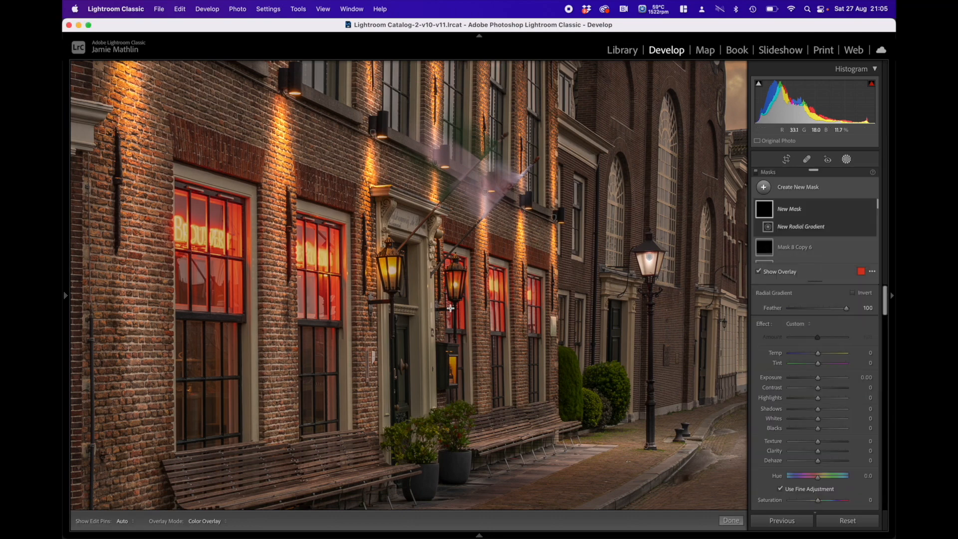
pyautogui.moveTo(390, 258); pyautogui.dragTo(370, 269)
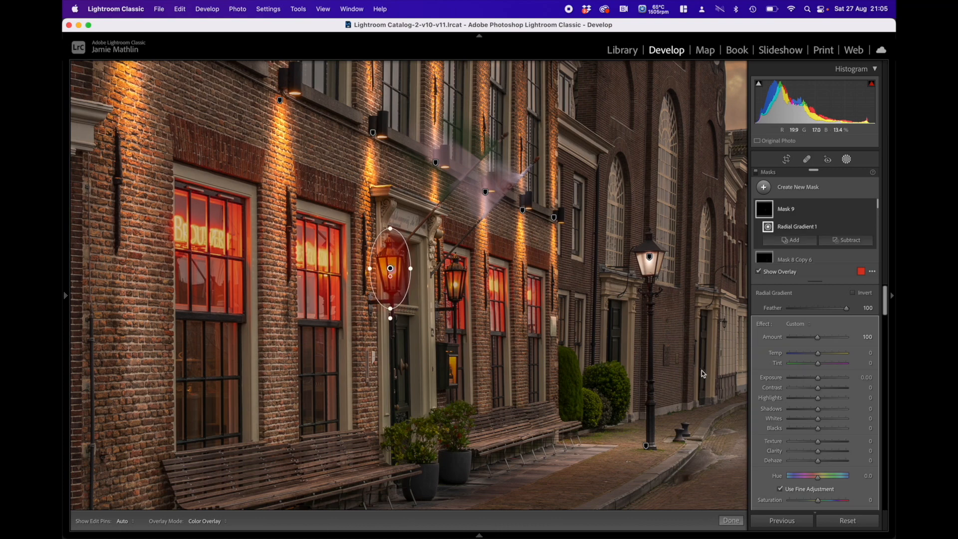
pyautogui.moveTo(818, 377); pyautogui.dragTo(830, 379)
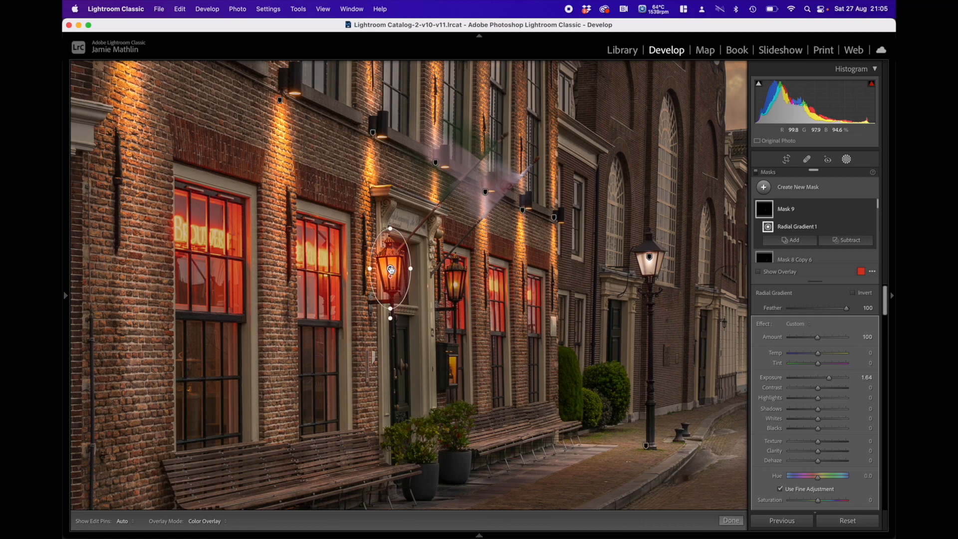
# Step: Duplicate Mask 9 onto the second doorway lantern and close the masking tool
pyautogui.rightClick(391, 269)
pyautogui.click(420, 338)
pyautogui.moveTo(393, 288); pyautogui.dragTo(455, 283)
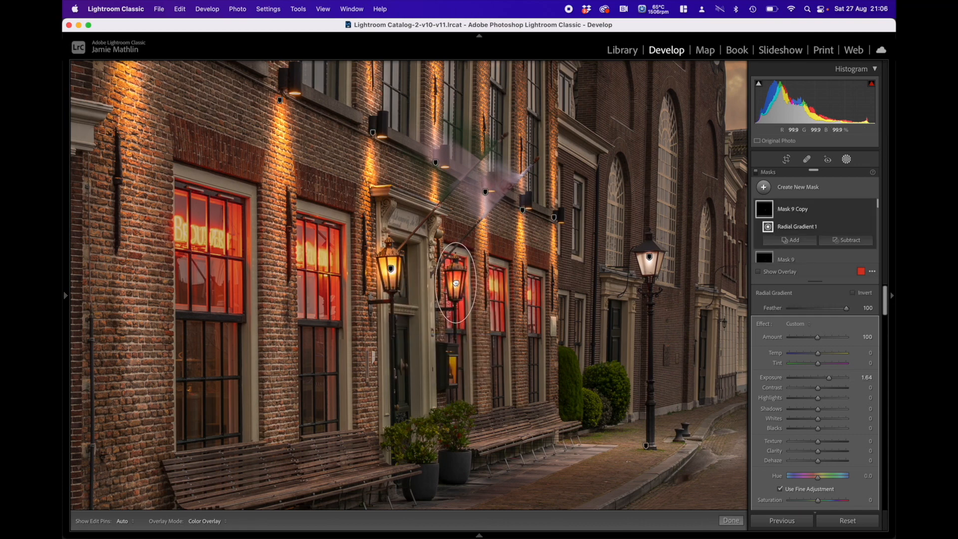
pyautogui.click(731, 520)
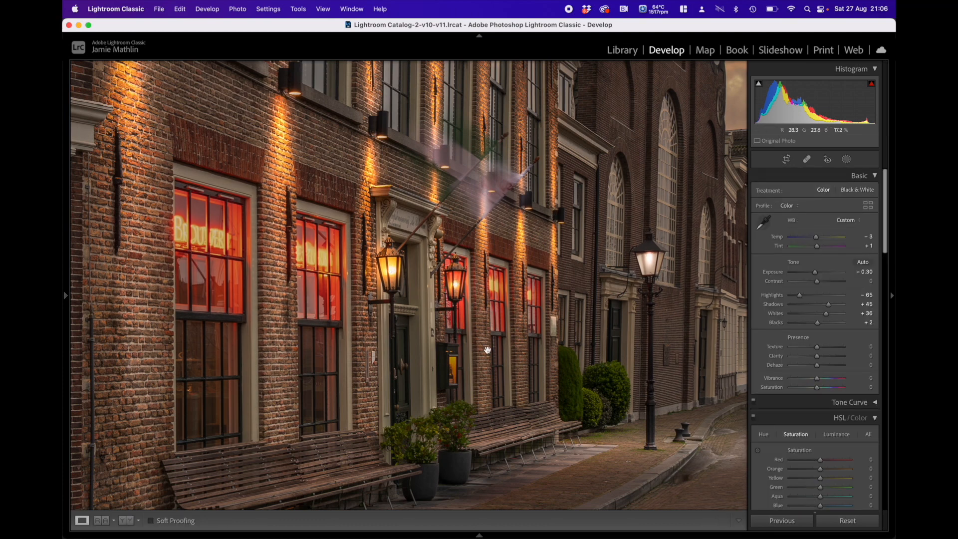
# Step: Create a radial gradient mask over the church tower's clock and set its Exposure to 1.08 and Clarity to 27
pyautogui.click(520, 430)
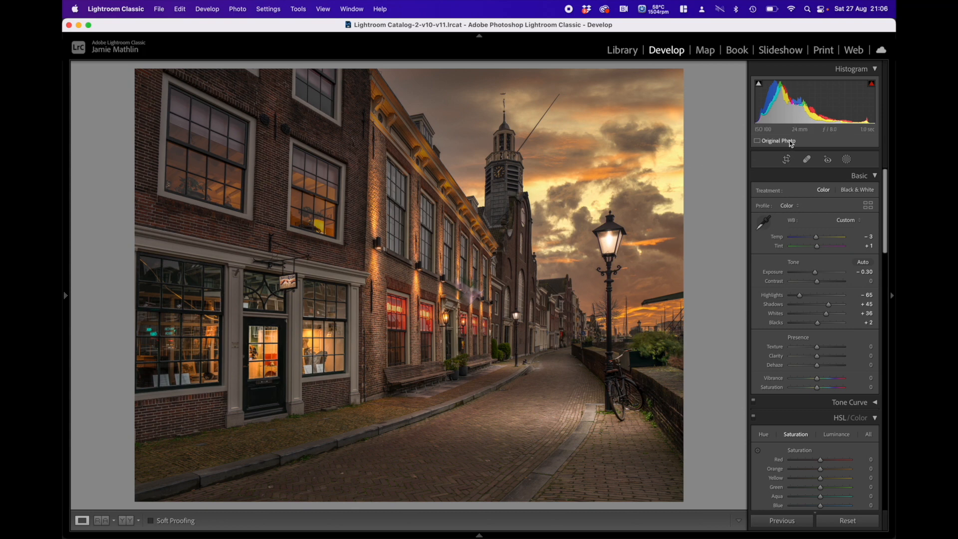
pyautogui.click(846, 159)
pyautogui.click(791, 189)
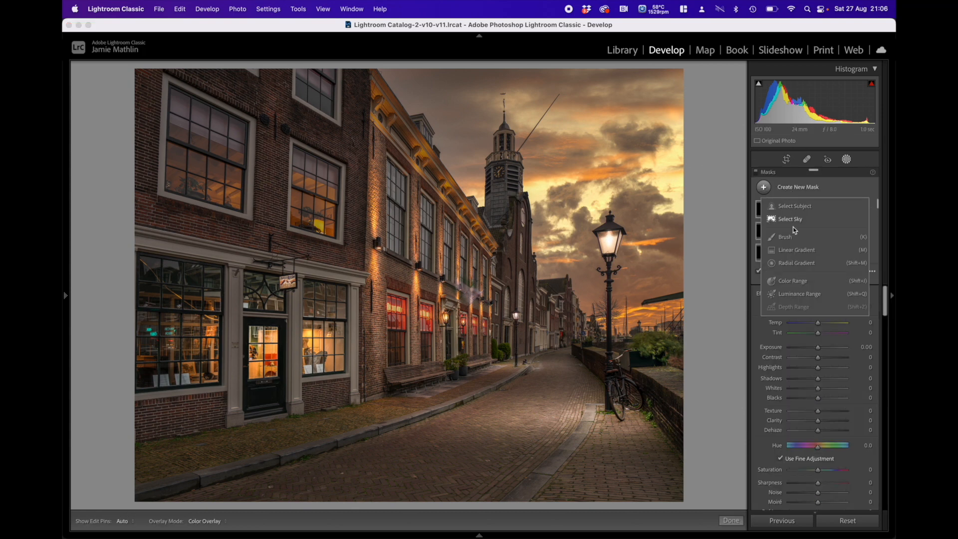
pyautogui.click(785, 261)
pyautogui.moveTo(490, 145); pyautogui.dragTo(510, 173)
pyautogui.moveTo(817, 379); pyautogui.dragTo(819, 381)
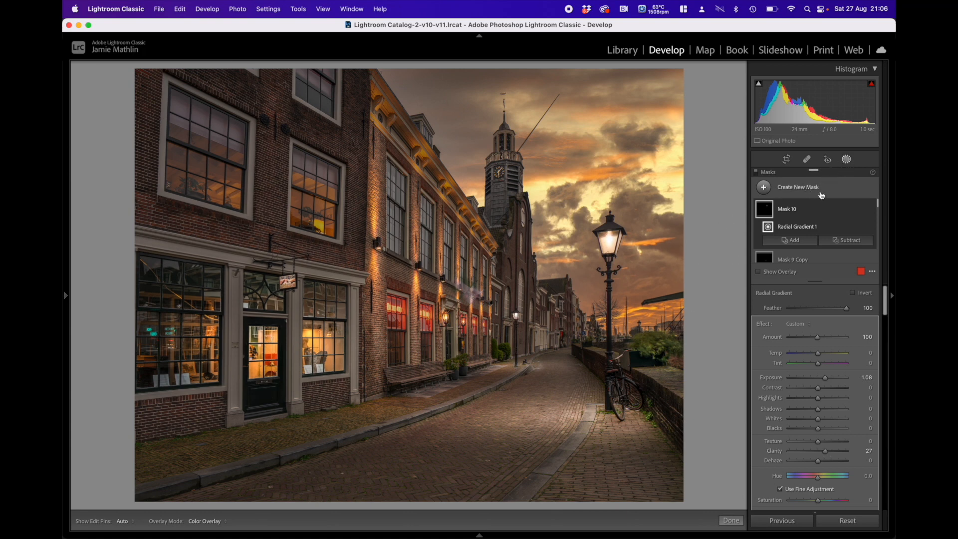
# Step: Add a diagonal linear gradient mask over the sky, fading from the photo's upper-right corner toward the church
pyautogui.click(799, 193)
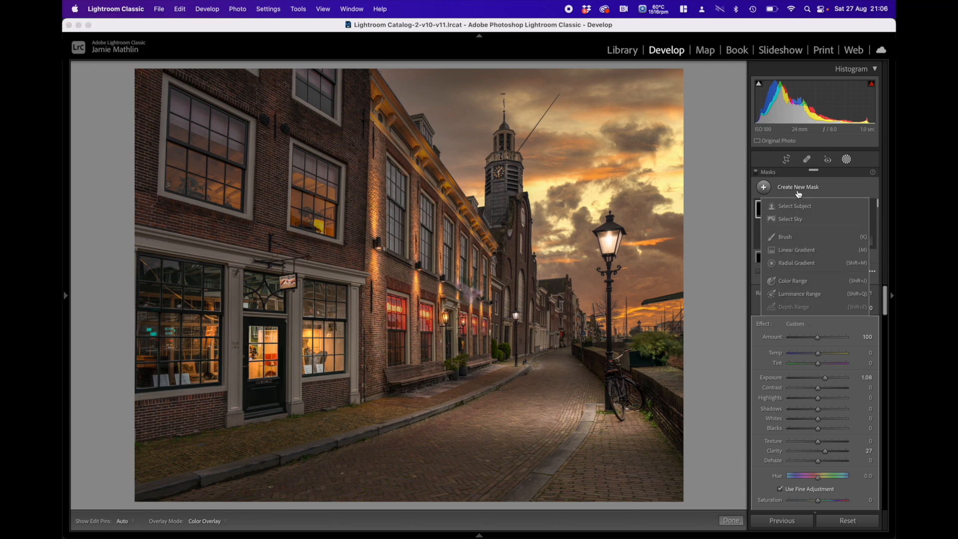
pyautogui.click(799, 253)
pyautogui.moveTo(654, 93); pyautogui.dragTo(511, 252)
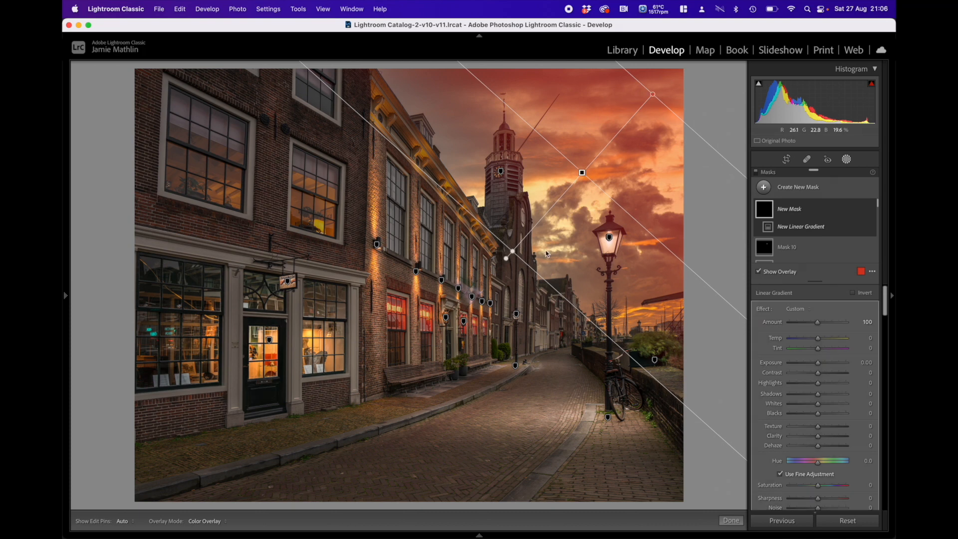
# Step: Set the sky linear gradient's Exposure to -1.23 and close the masking tool
pyautogui.moveTo(818, 363); pyautogui.dragTo(807, 368)
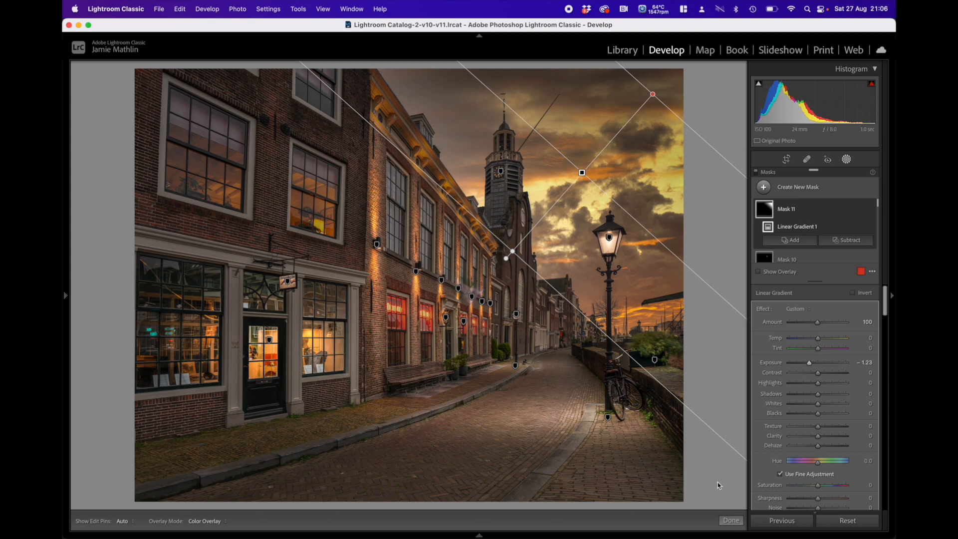
pyautogui.click(731, 521)
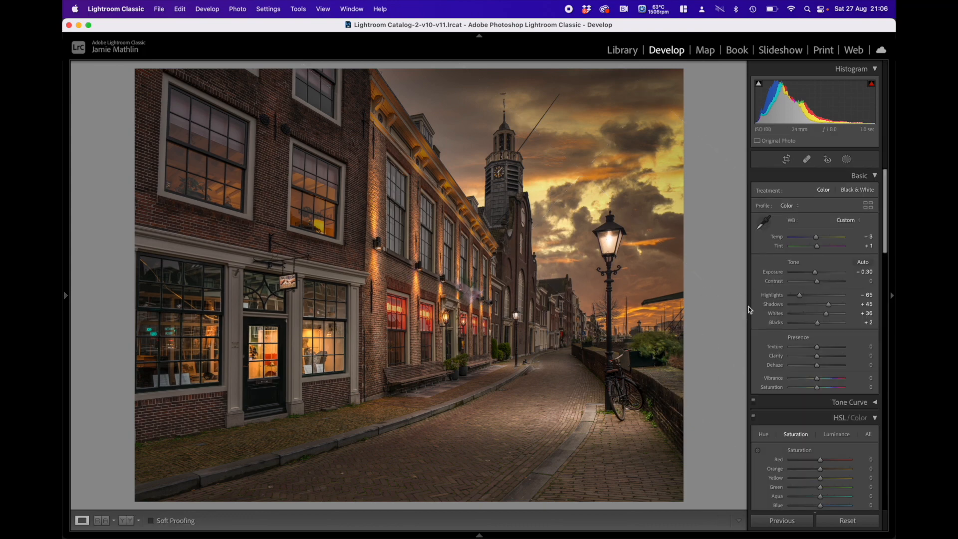
# Step: Add a post-crop vignette with Amount -30 and Feather 100
pyautogui.scroll(-15, 770, 310)
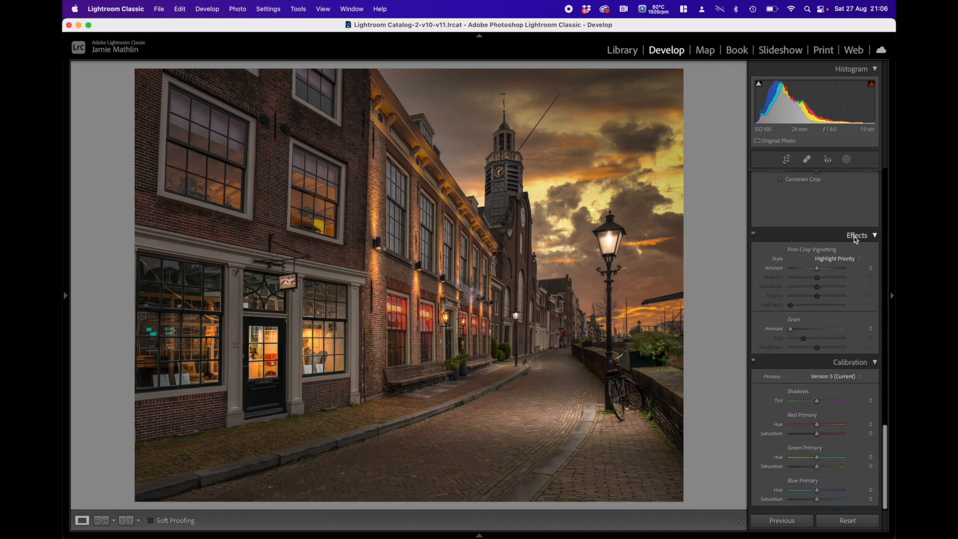
pyautogui.moveTo(817, 268); pyautogui.dragTo(813, 270)
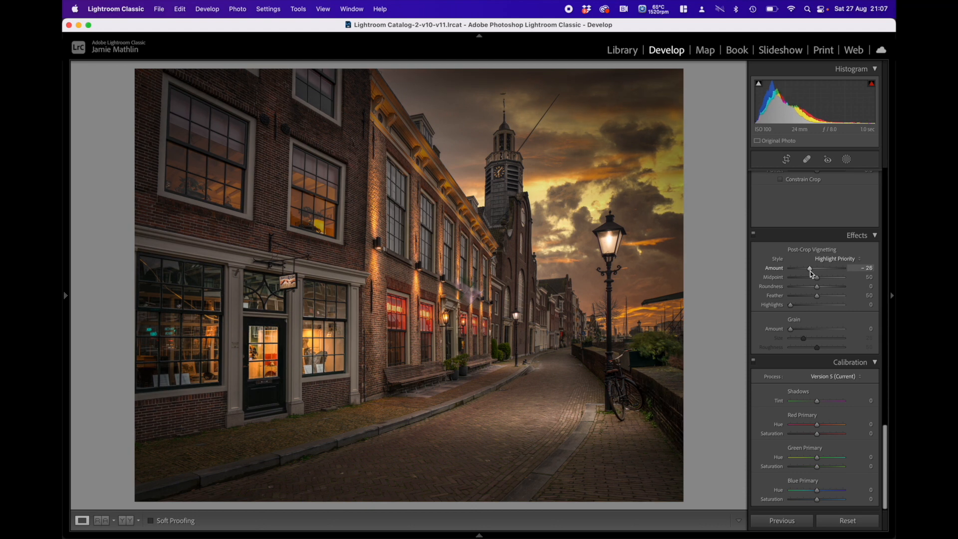
pyautogui.moveTo(810, 271); pyautogui.dragTo(845, 296)
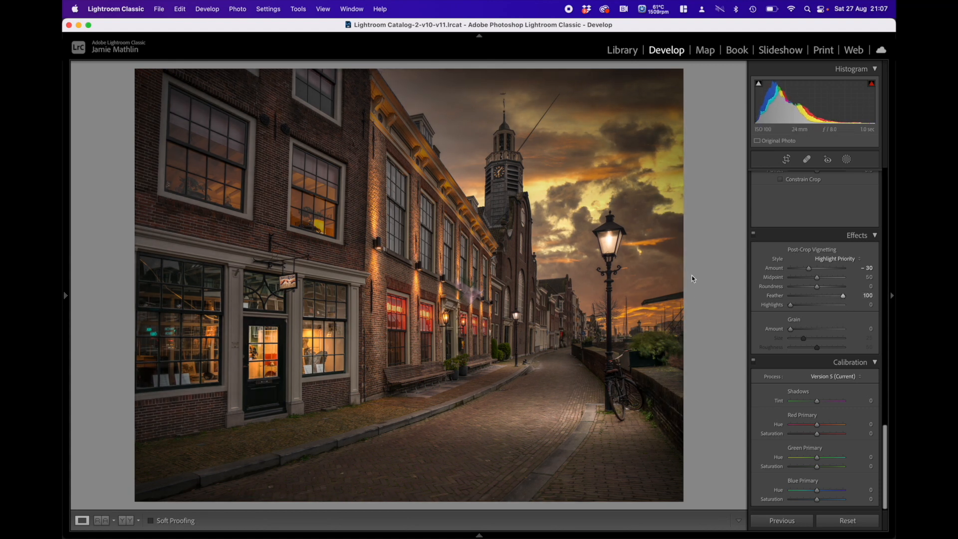
# Step: Set the photo's global Exposure to -0.20, Contrast to +12, Highlights to -40, Vibrance to +13 and Saturation to -9
pyautogui.scroll(15, 794, 267)
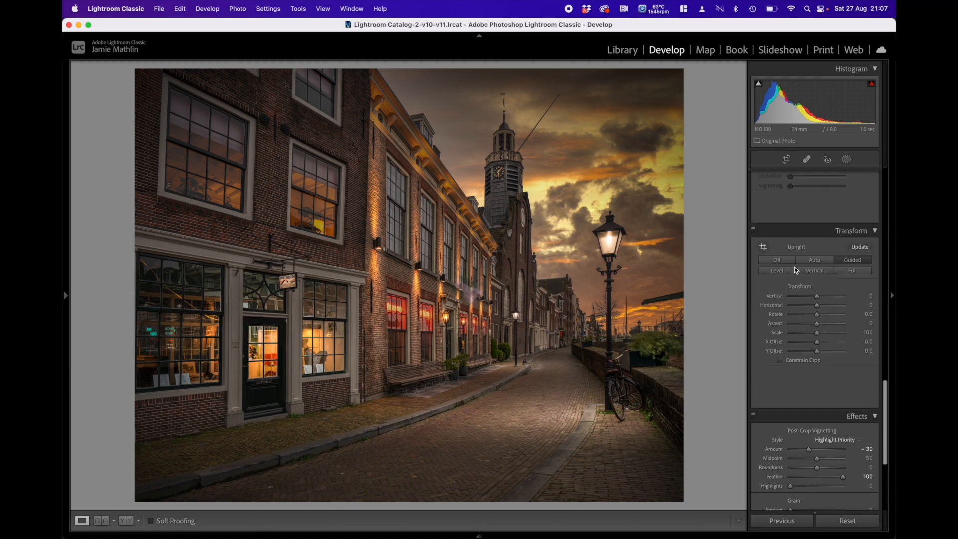
pyautogui.scroll(-2, 794, 264)
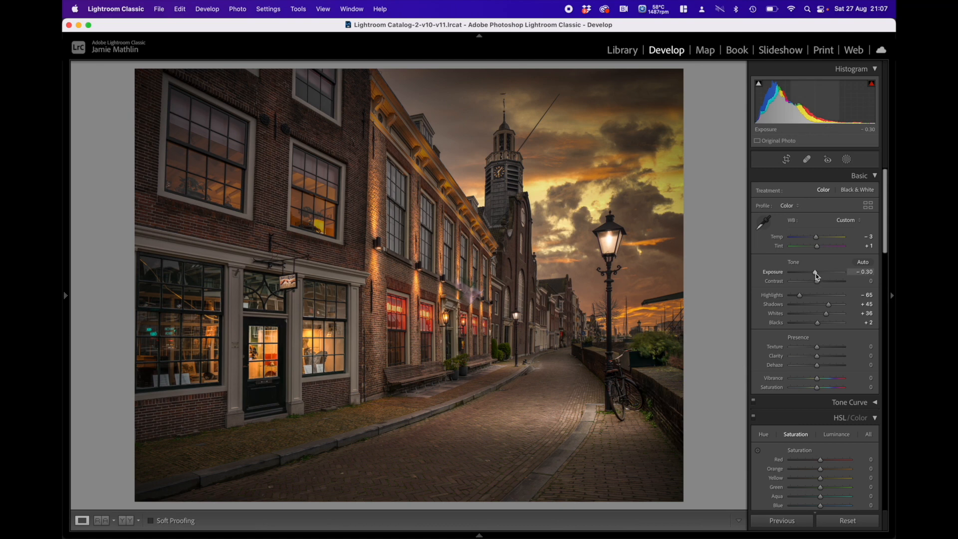
pyautogui.moveTo(815, 273); pyautogui.dragTo(807, 298)
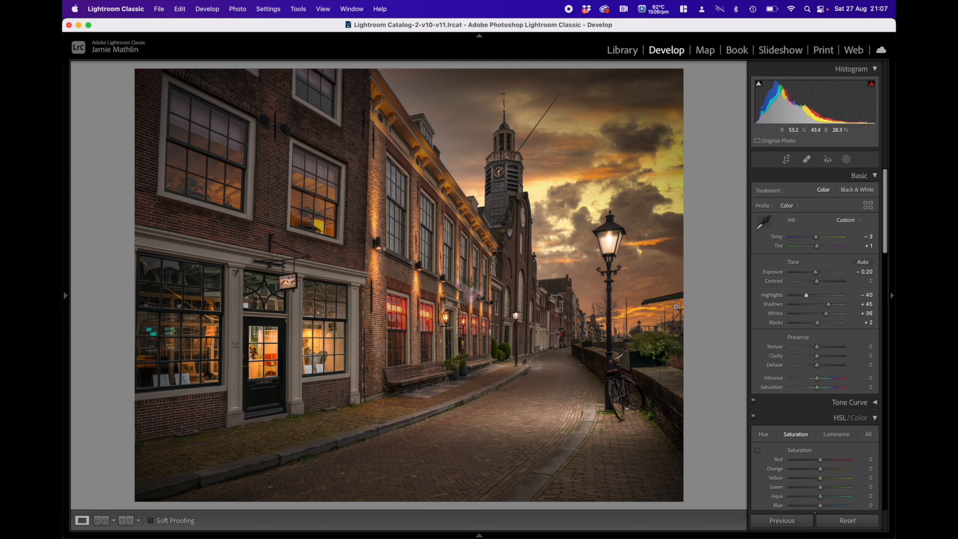
pyautogui.moveTo(818, 282); pyautogui.dragTo(820, 282)
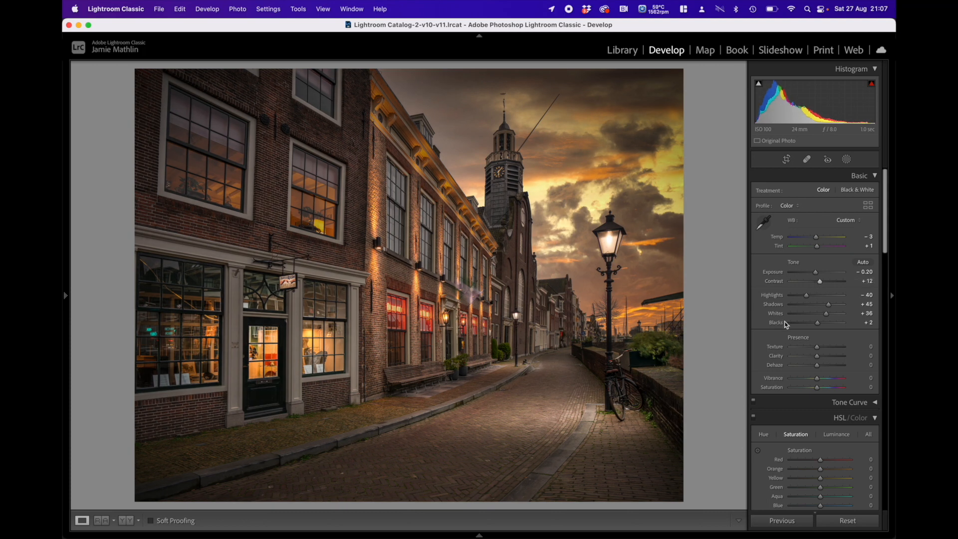
pyautogui.moveTo(818, 388); pyautogui.dragTo(820, 380)
# Step: Crop a thin strip off the photo's upper edge and a wider strip off its lower edge, keeping the full width
pyautogui.click(786, 159)
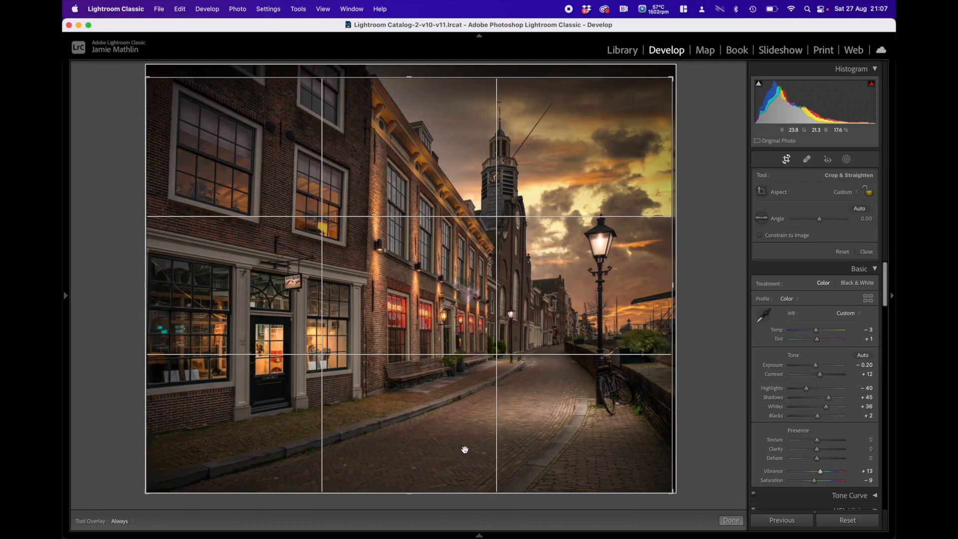
pyautogui.moveTo(409, 493); pyautogui.dragTo(412, 481)
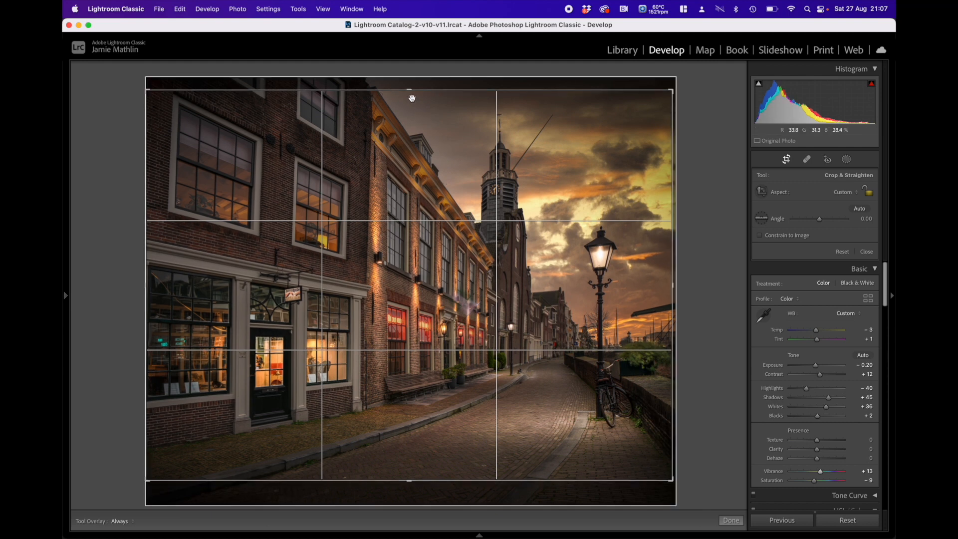
pyautogui.moveTo(408, 90); pyautogui.dragTo(407, 92)
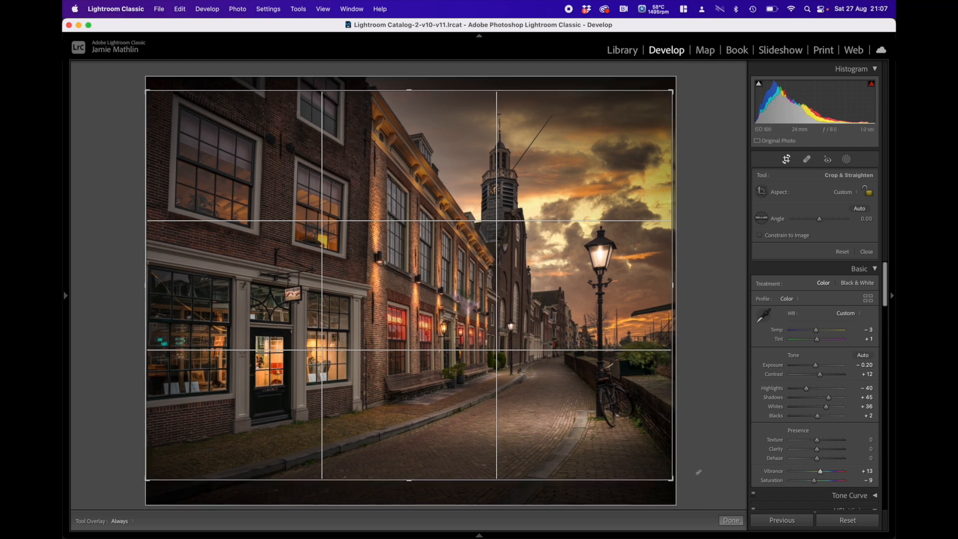
pyautogui.click(731, 520)
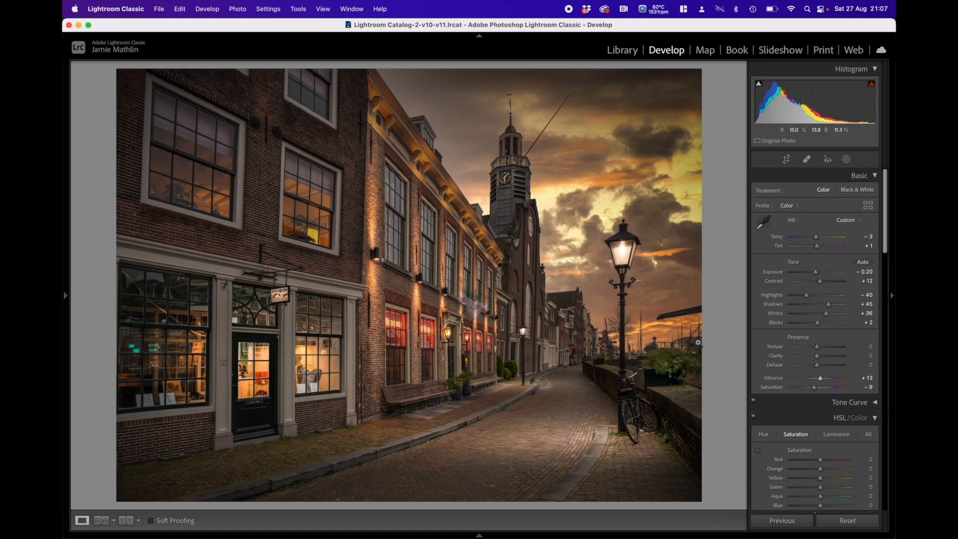
pyautogui.click(787, 159)
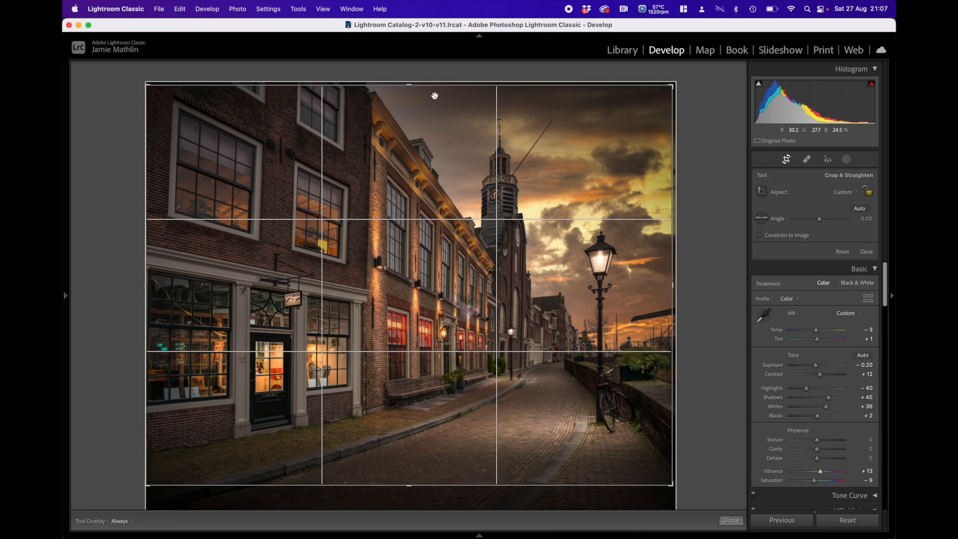
pyautogui.click(731, 520)
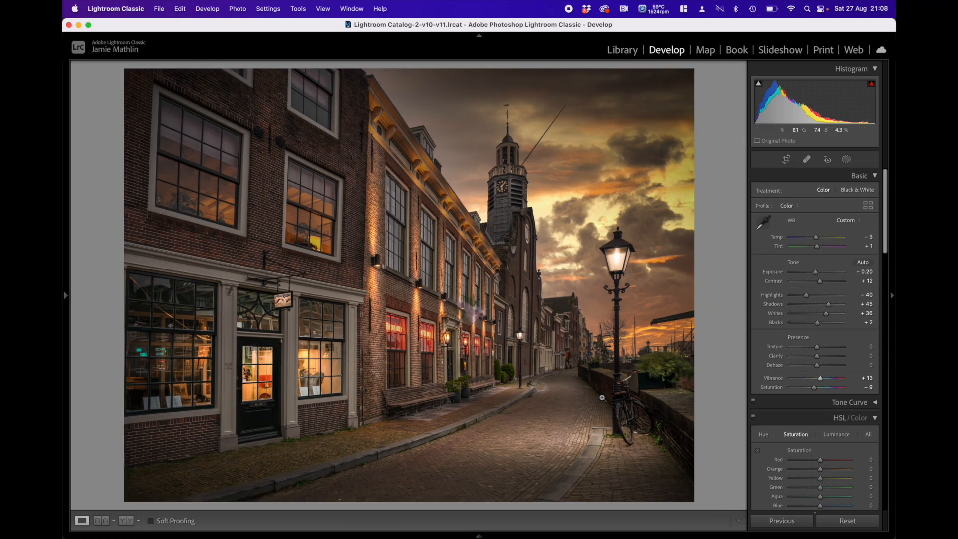